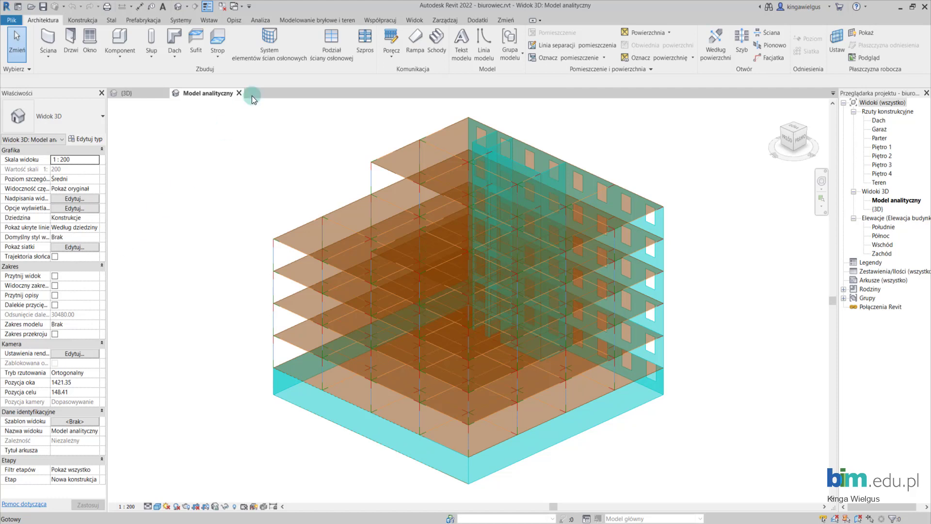
Send the Revit analytical model to Robot Structural Analysis through the Robot link.
left_click(259, 20)
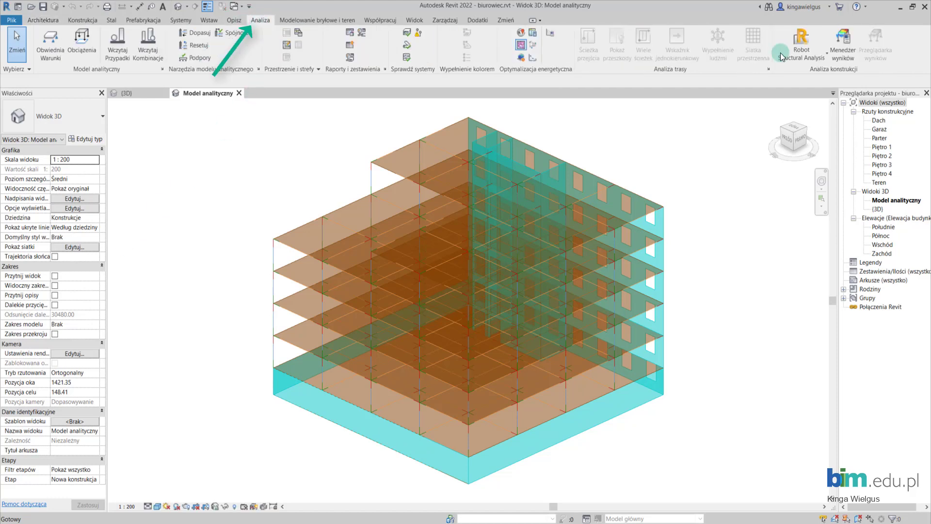
left_click(787, 53)
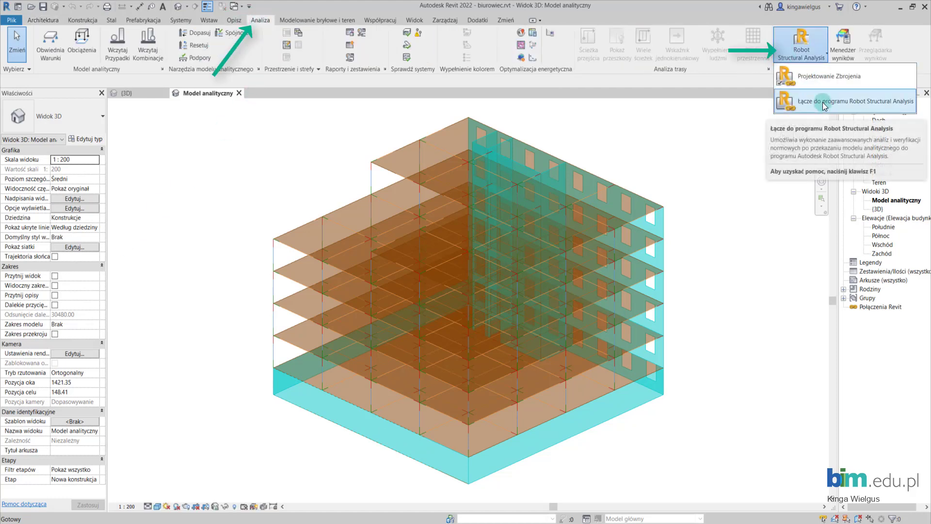
left_click(823, 103)
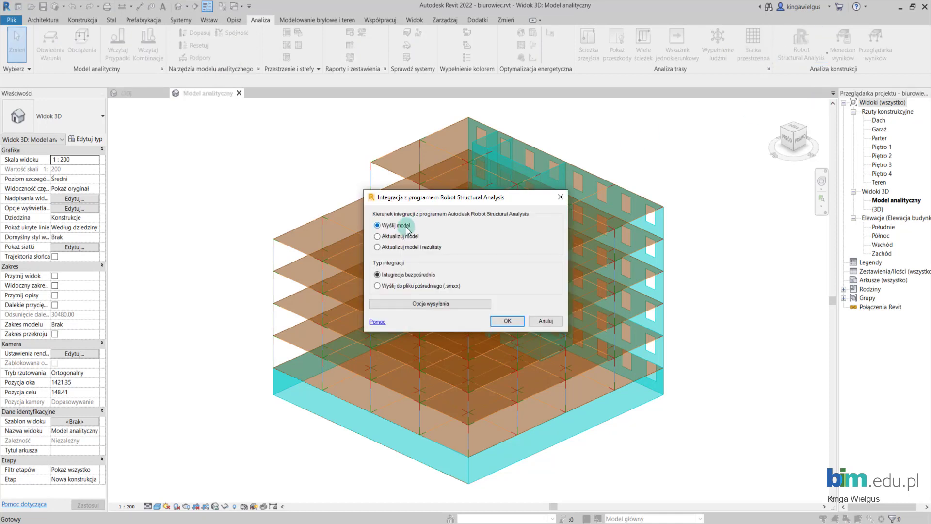
left_click(507, 321)
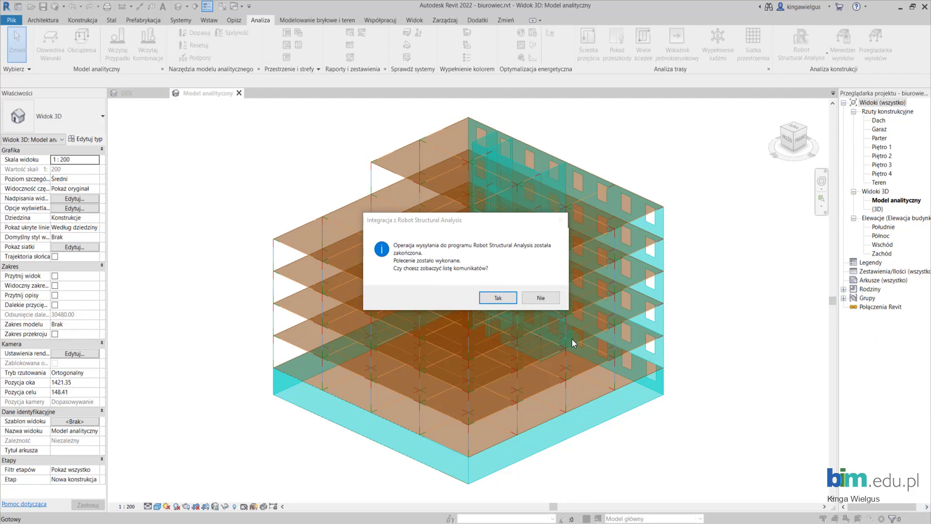
Review the list of transfer messages from the export.
left_click(510, 301)
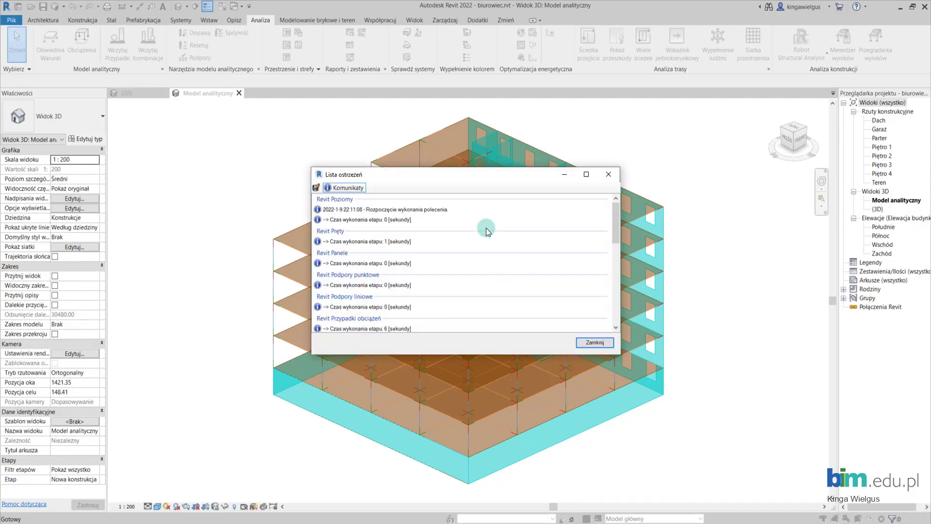
scroll(485, 216, "down", 2)
scroll(484, 223, "down", 2)
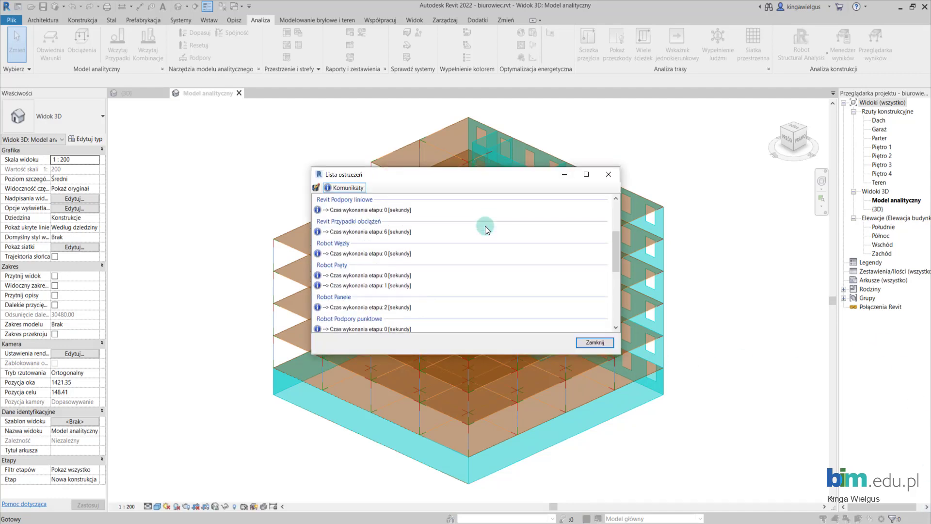
scroll(484, 223, "down", 3)
Close the transfer messages and pan and zoom to inspect the imported building in 3D.
left_click(592, 341)
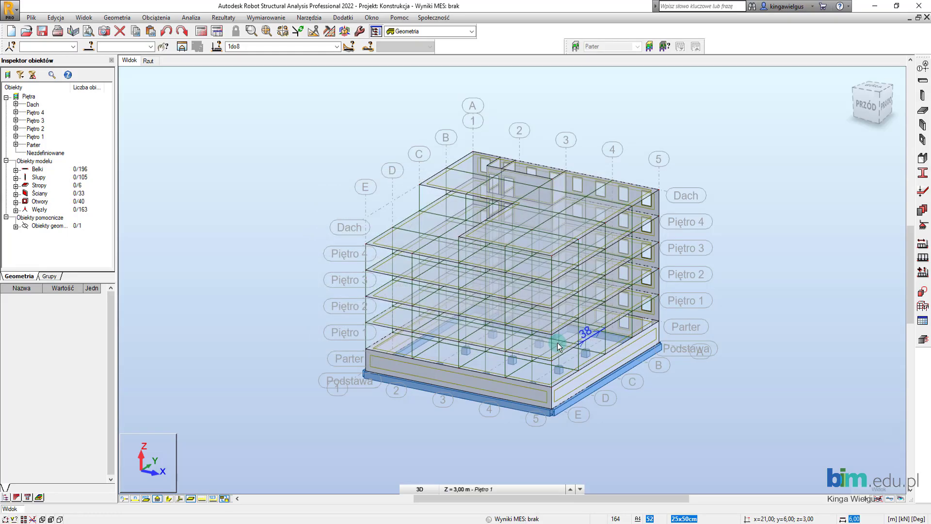
middle_click_drag(718, 330, 695, 310)
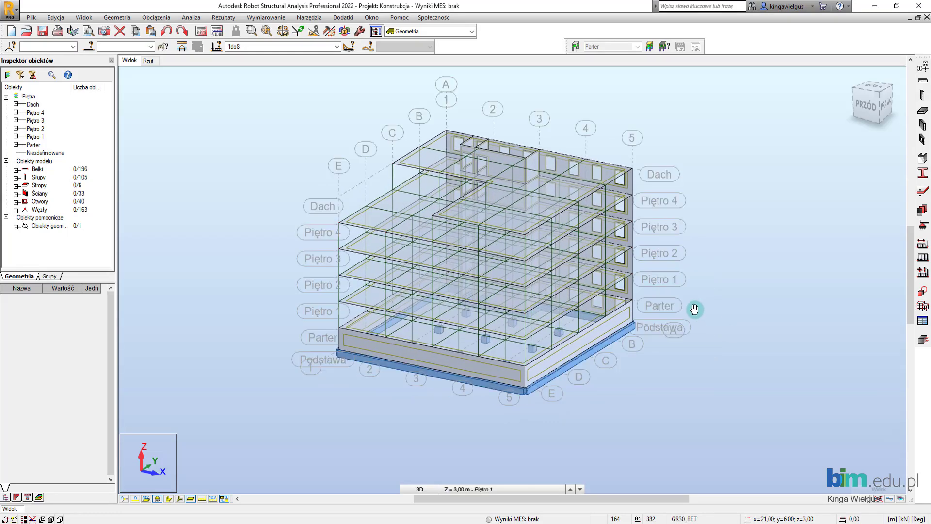
scroll(695, 309, "up", 1)
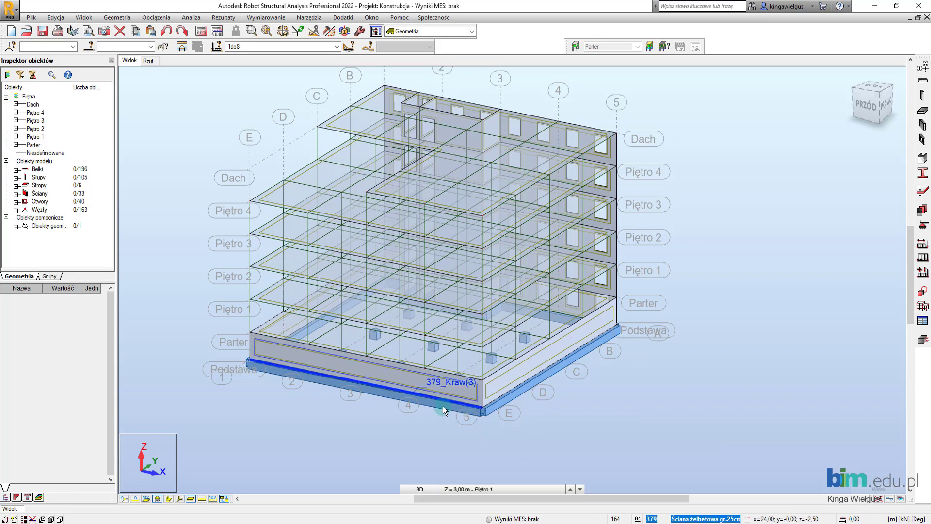
scroll(183, 293, "up", 2)
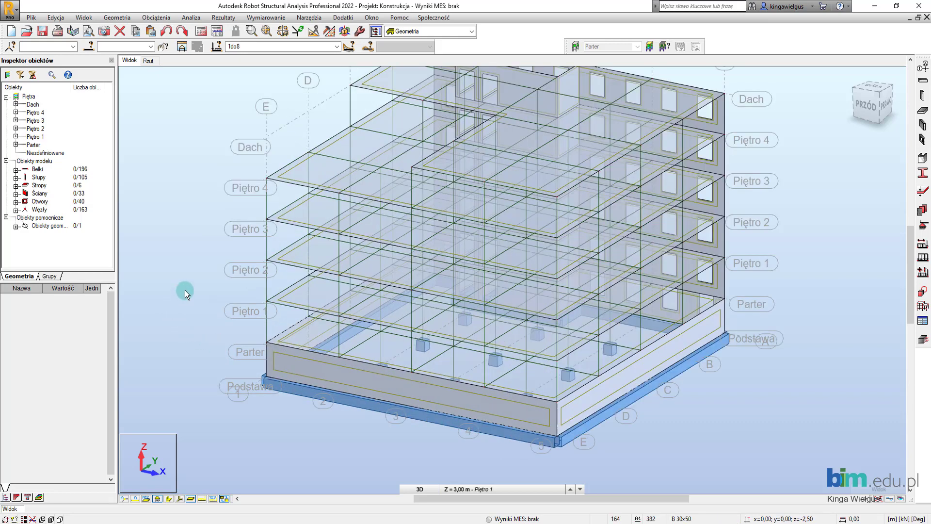
left_click(313, 20)
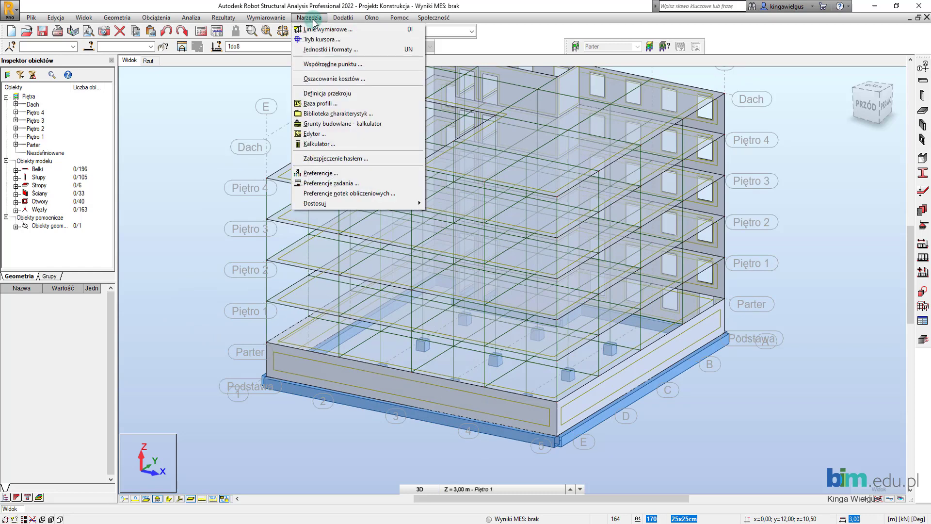
Set the job preferences material database to Eurocode.
left_click(393, 184)
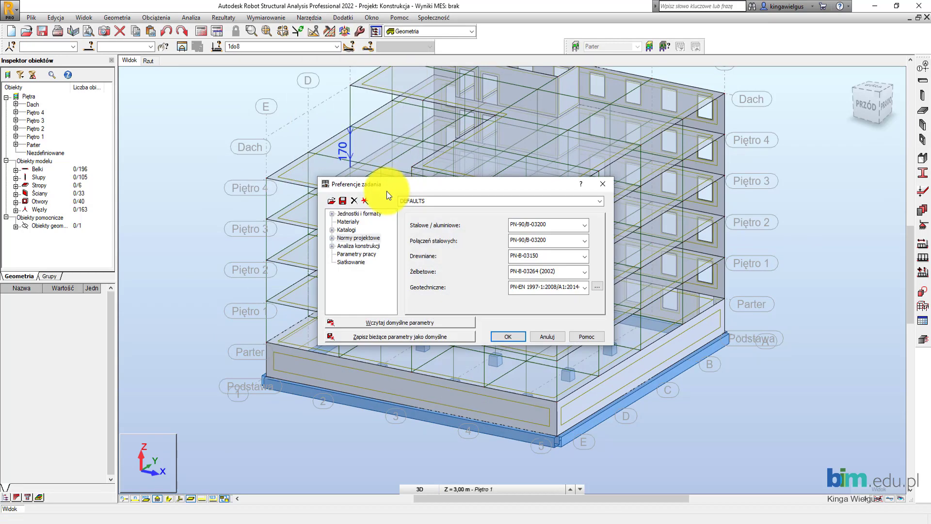
left_click(342, 222)
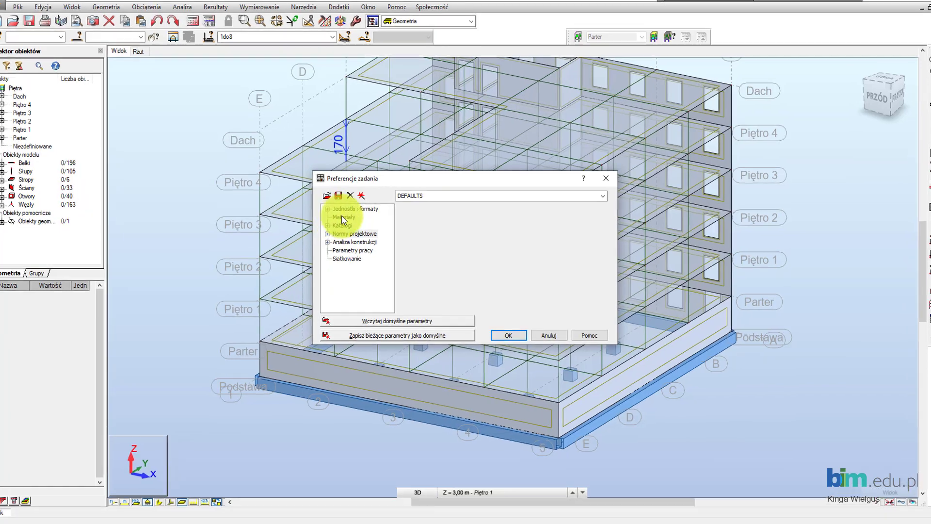
left_click(437, 237)
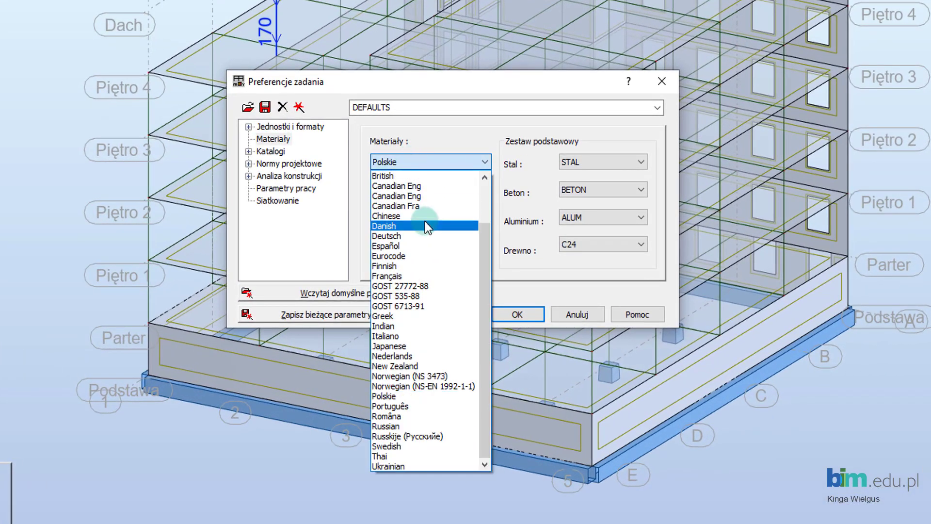
left_click(427, 252)
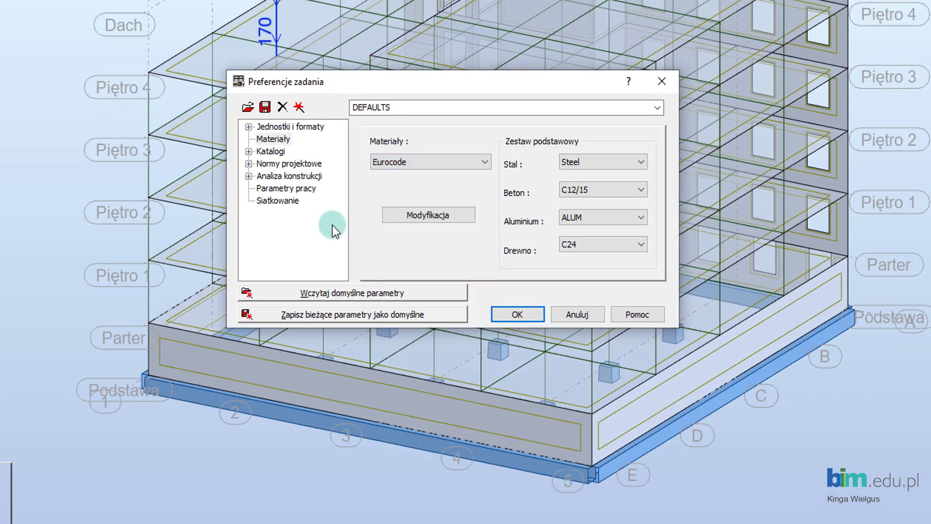
Choose PN-EN design codes for steel, steel connections, timber, reinforced concrete and geotechnics.
left_click(285, 164)
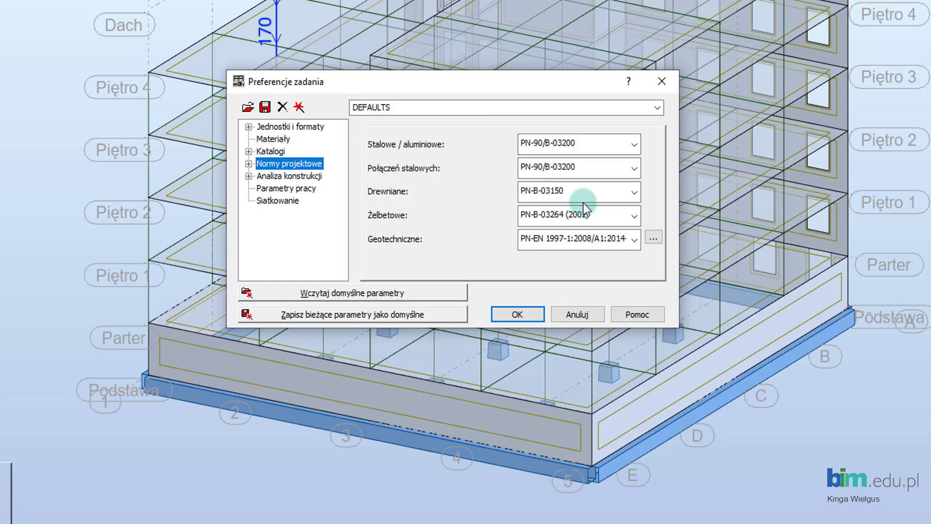
left_click(600, 145)
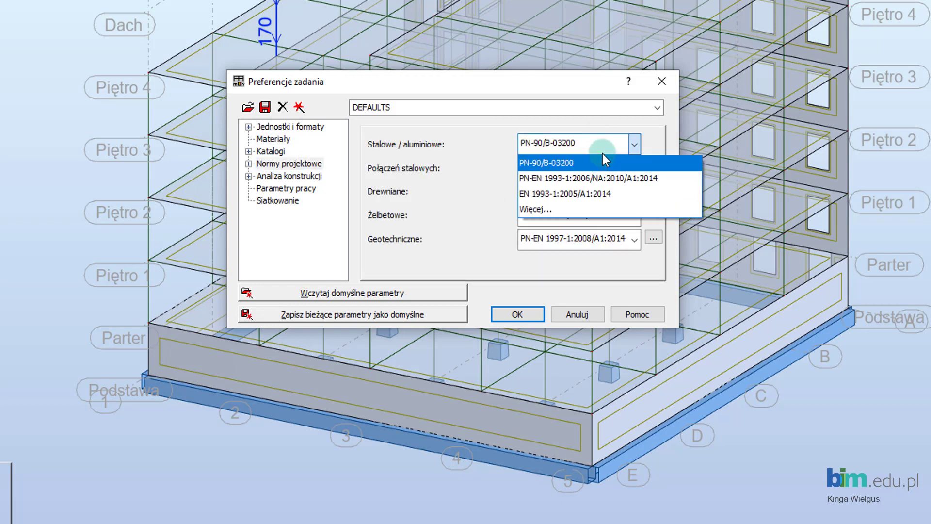
left_click(577, 179)
left_click(573, 194)
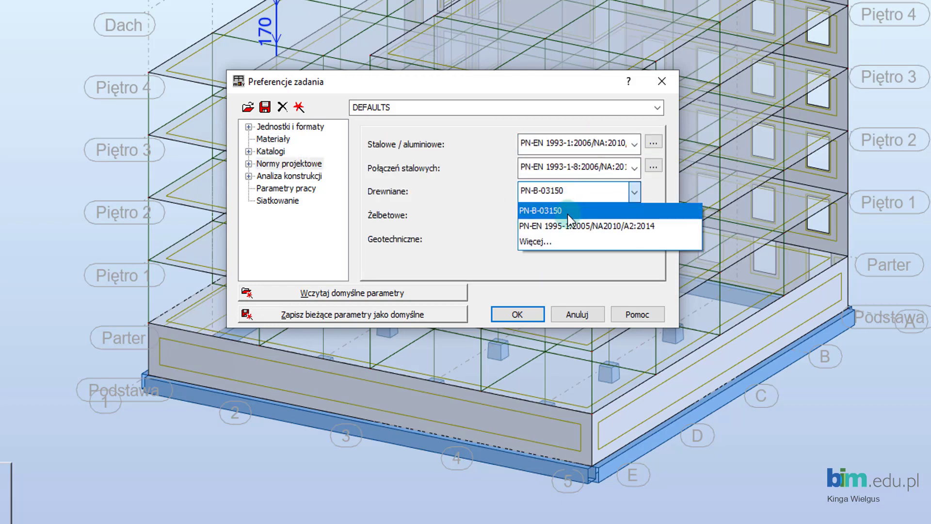
left_click(566, 224)
left_click(561, 246)
left_click(562, 243)
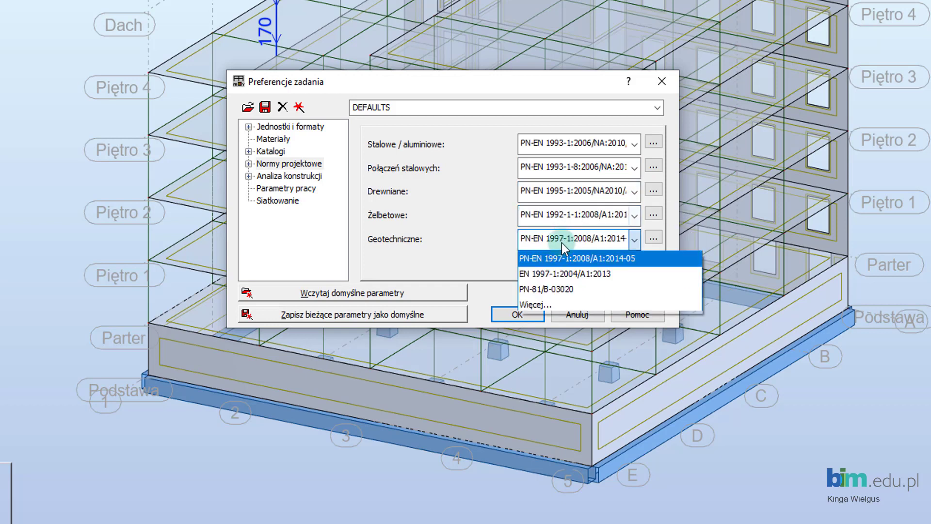
left_click(557, 260)
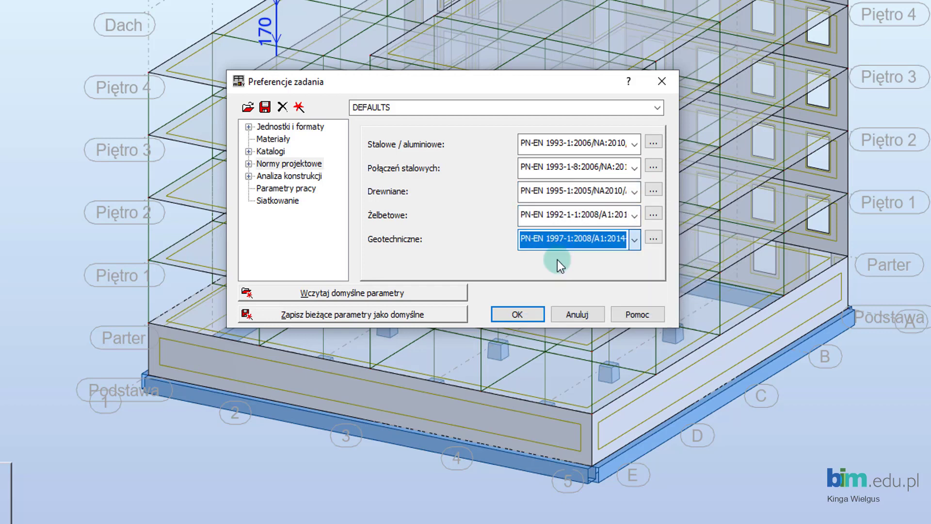
Use PN-EN 1990:2004 combinations, PN-EN 1991-1-3/4 climatic and EN 1998-1 seismic loads, then apply.
left_click(250, 167)
left_click(302, 178)
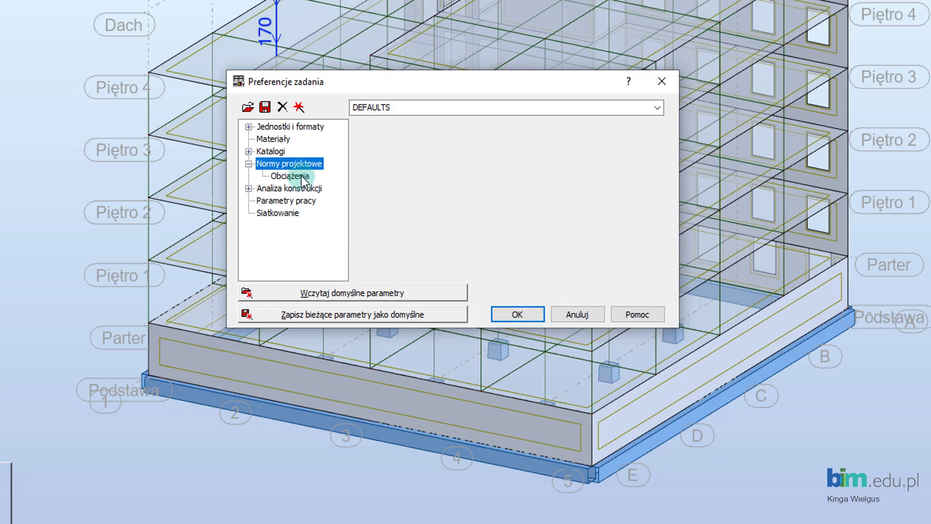
left_click(599, 152)
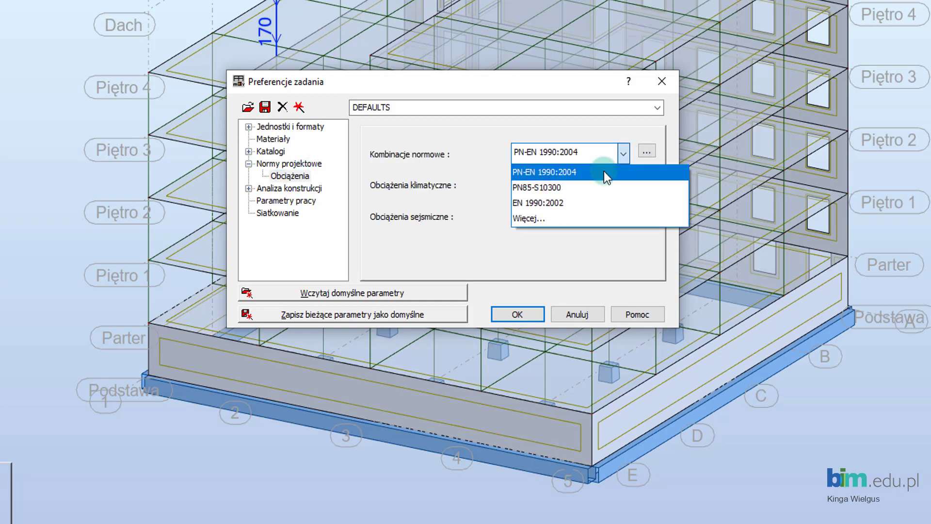
left_click(605, 172)
left_click(608, 189)
left_click(599, 225)
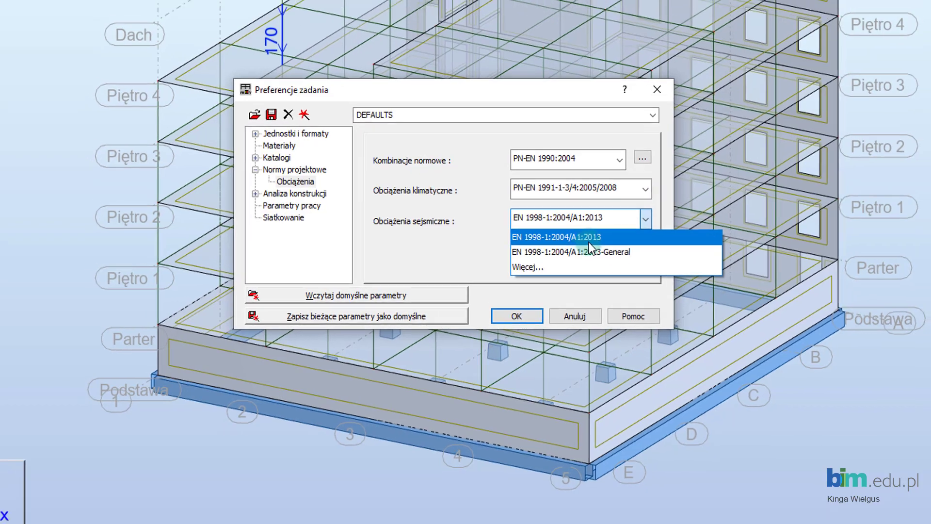
left_click(590, 232)
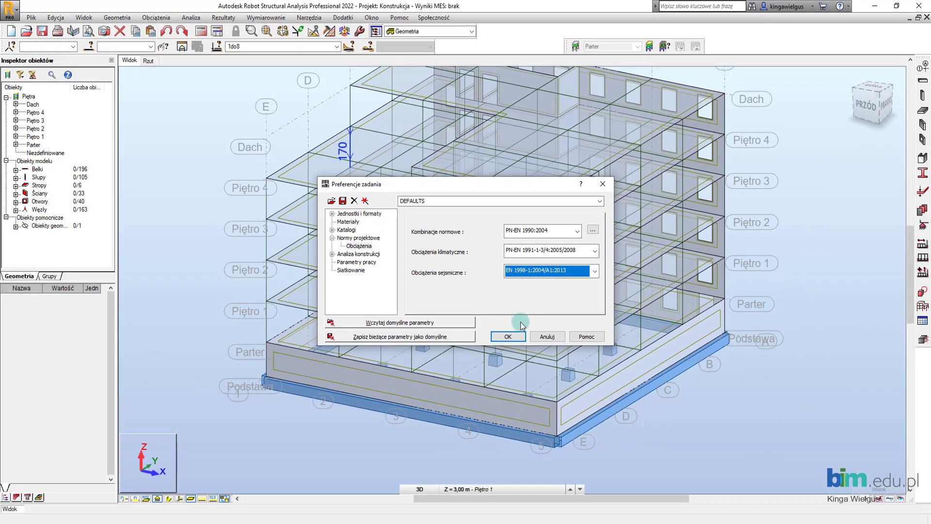
left_click(508, 335)
Confirm the preferences, then check the roof slab and 25x25 column materials.
left_click(494, 294)
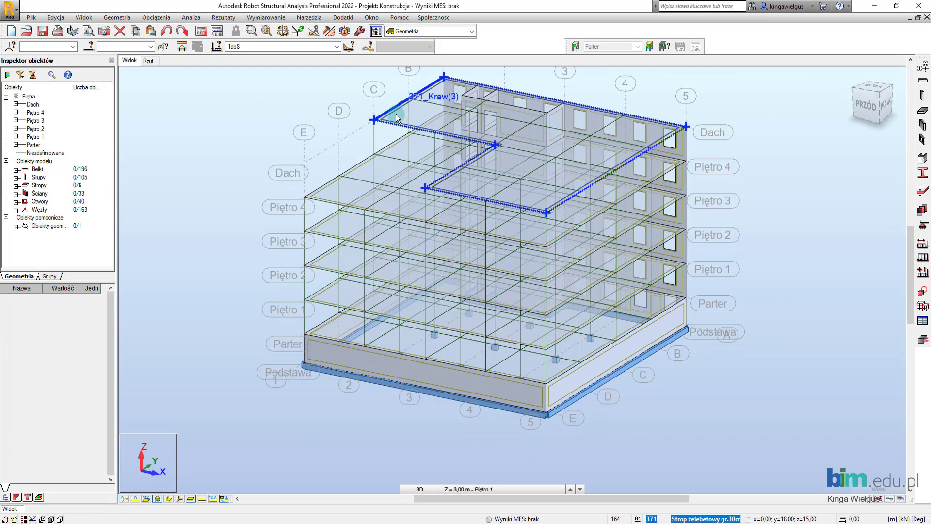
left_click(396, 114)
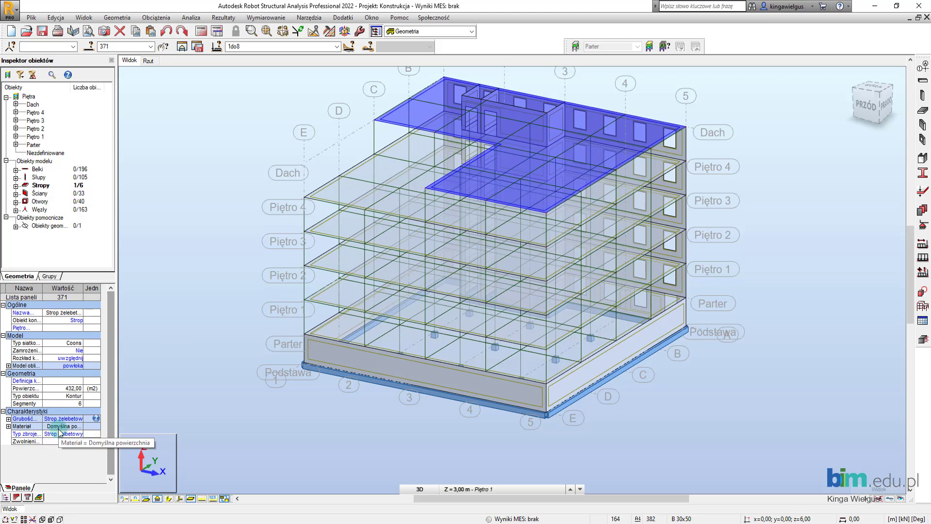
left_click(363, 257)
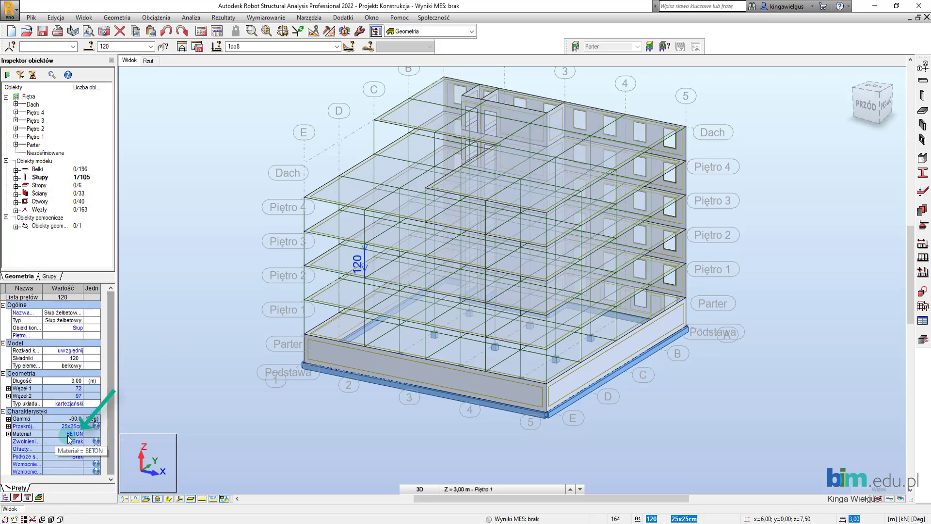
left_click(793, 238)
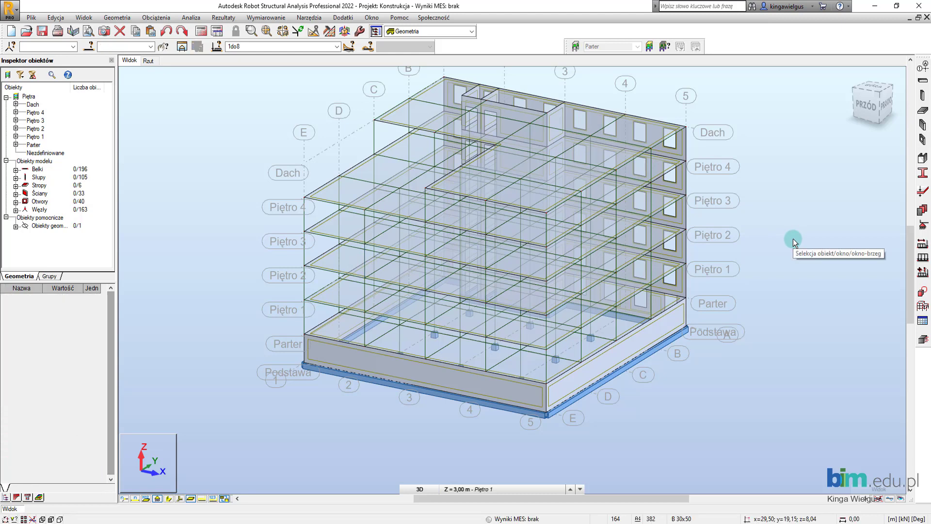
Delete all cross-sections not used in the model.
left_click(922, 175)
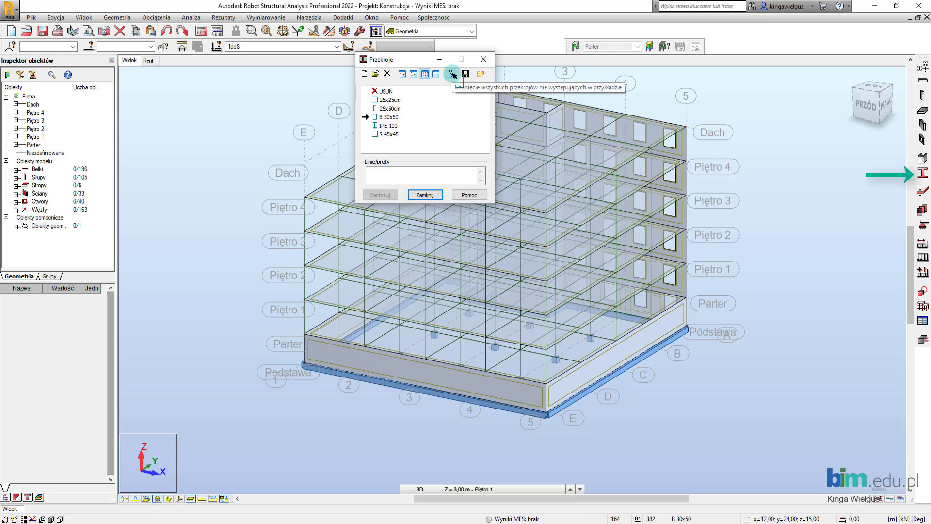
left_click(453, 75)
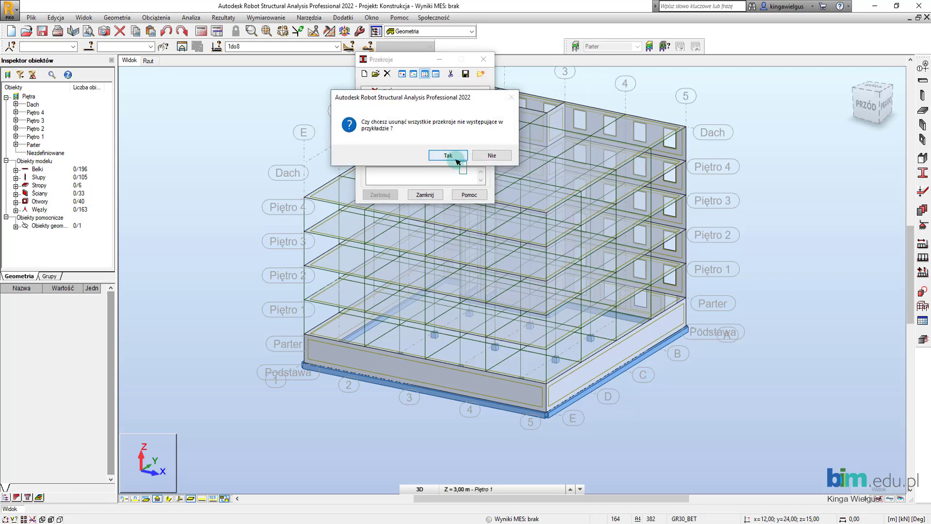
left_click(456, 157)
Change the 25x25cm column section material to C25/30.
left_click(390, 100)
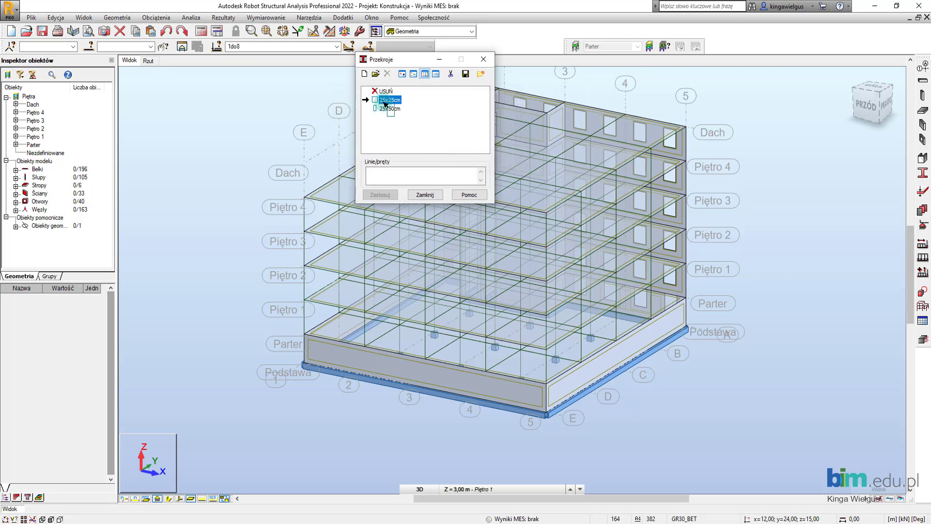
left_click(390, 109)
left_click(391, 101)
double_click(391, 100)
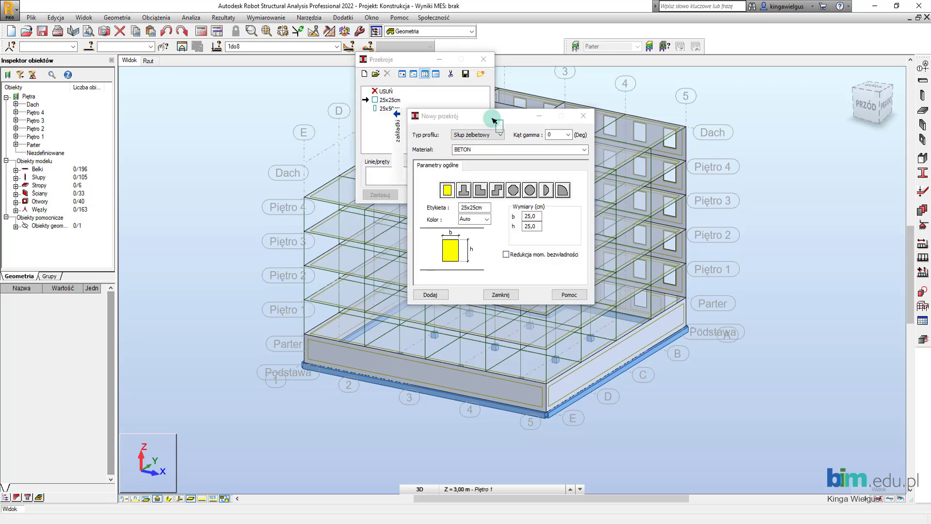
left_click(584, 149)
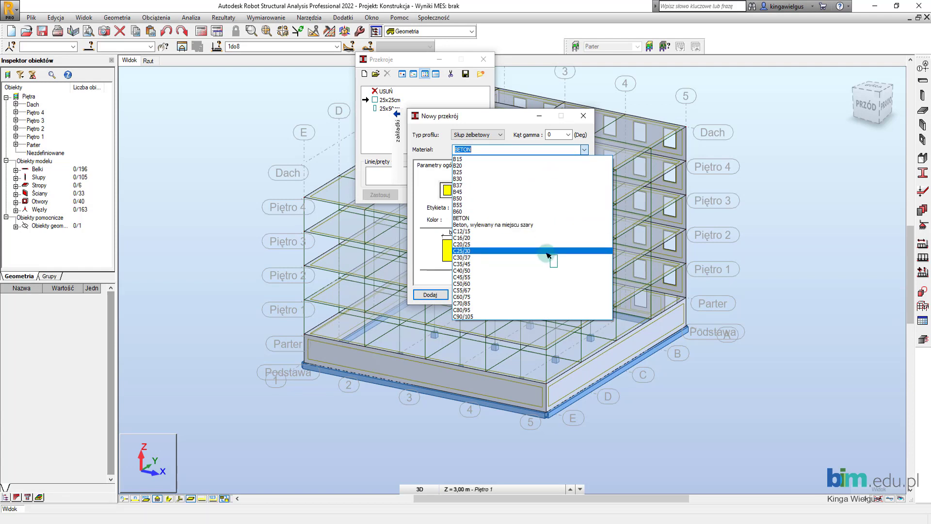
left_click(548, 253)
left_click(430, 294)
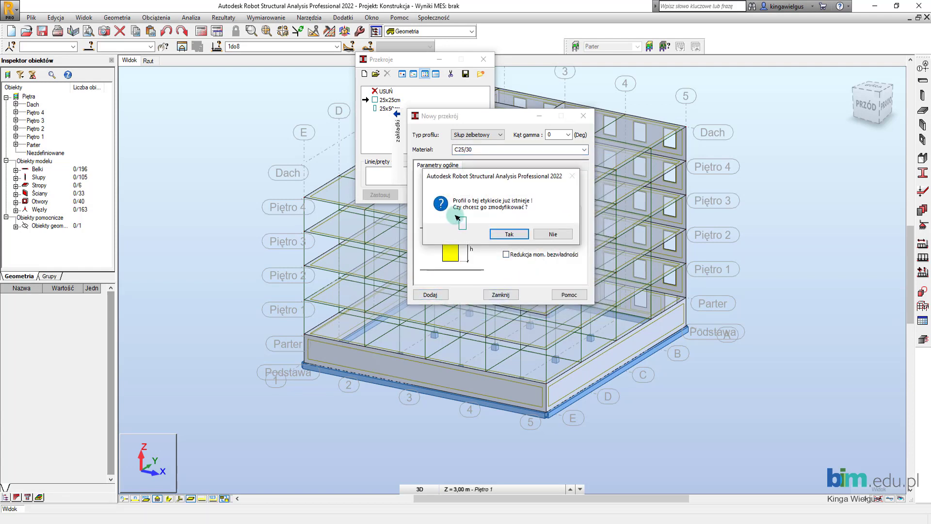
left_click(506, 235)
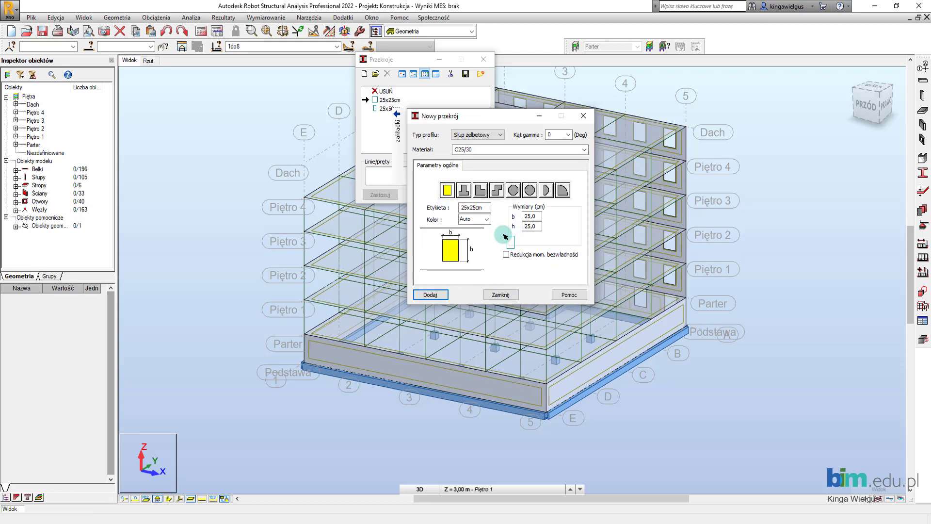
left_click(514, 297)
Change the 25x50cm beam section material to C25/30, applying it to existing bars.
left_click(390, 108)
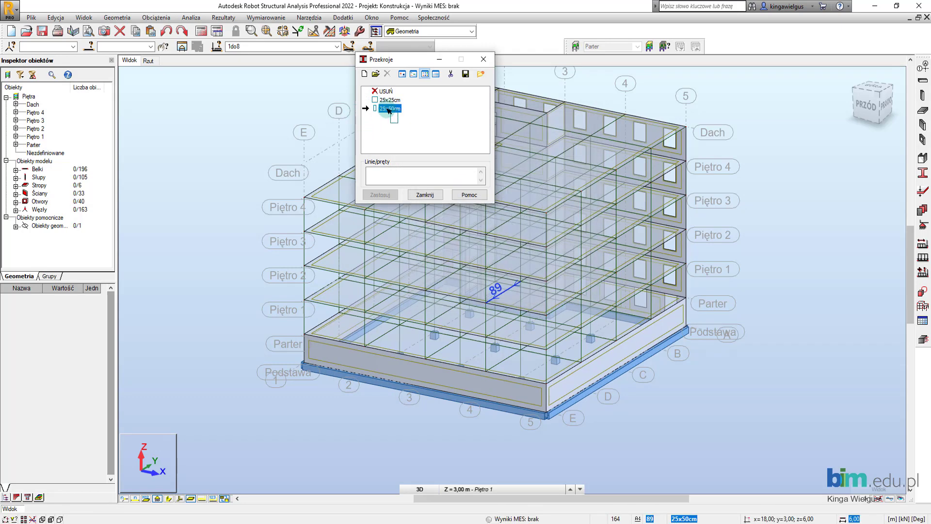
double_click(389, 109)
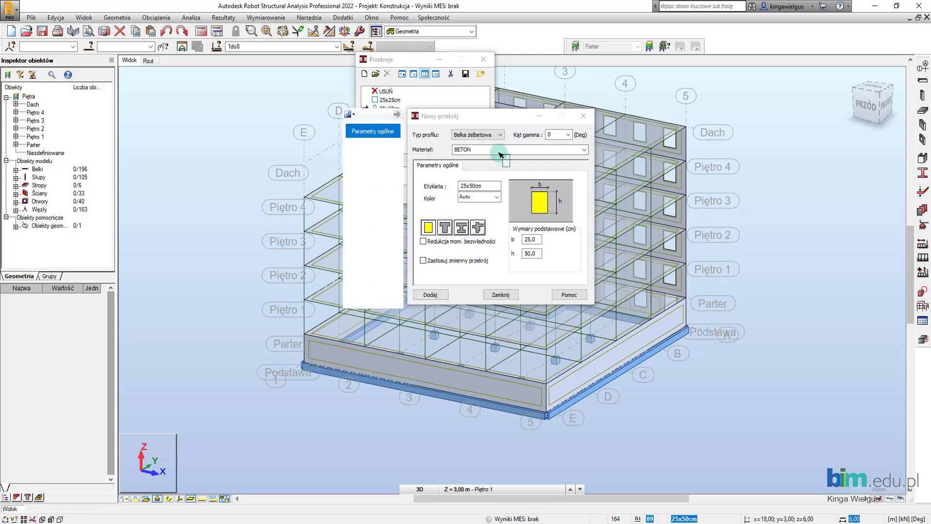
left_click(584, 149)
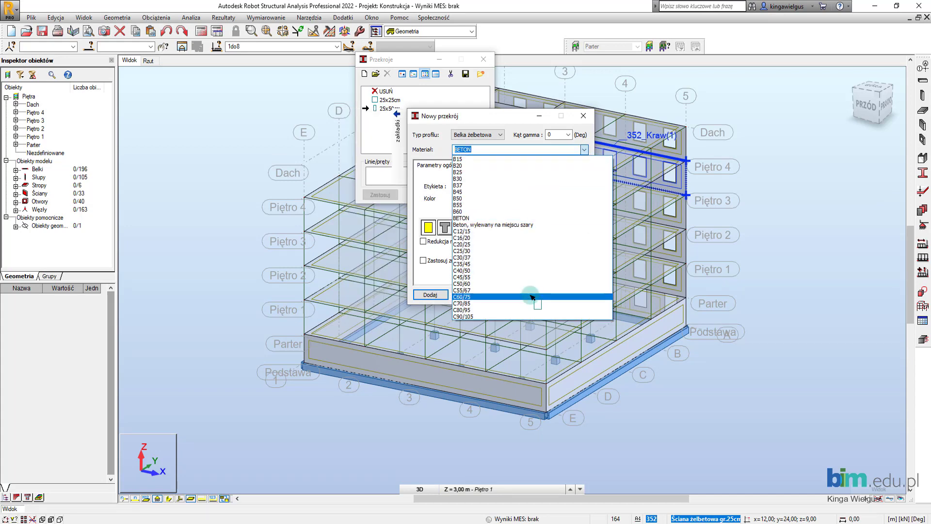
left_click(518, 251)
left_click(430, 294)
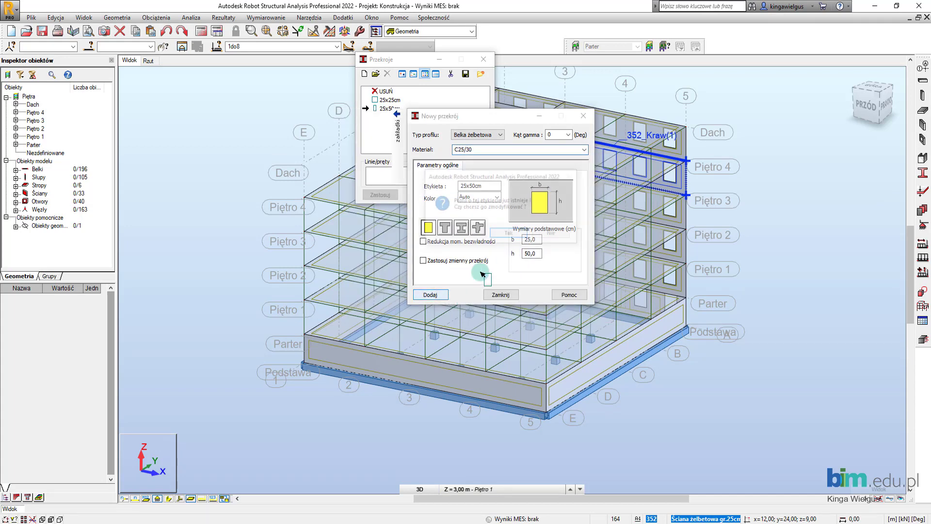
left_click(501, 235)
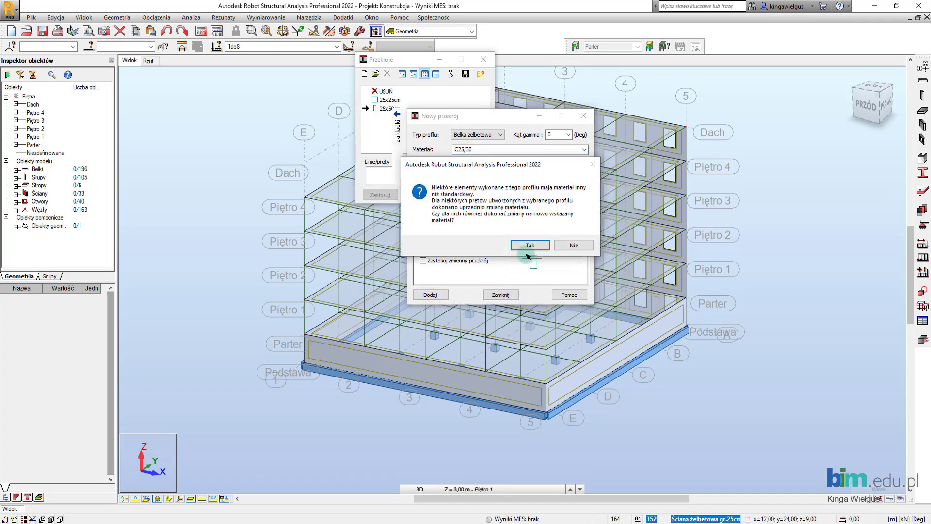
left_click(527, 250)
left_click(500, 294)
left_click(427, 195)
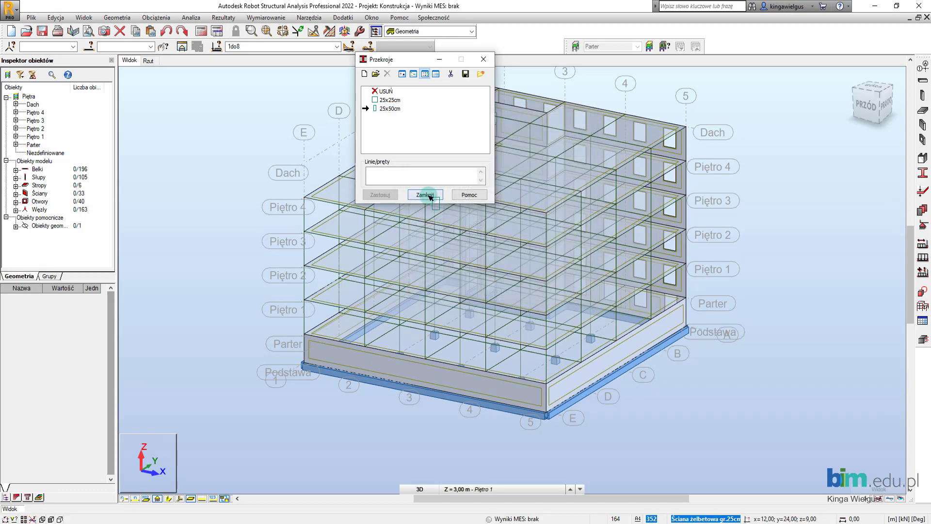
left_click(41, 178)
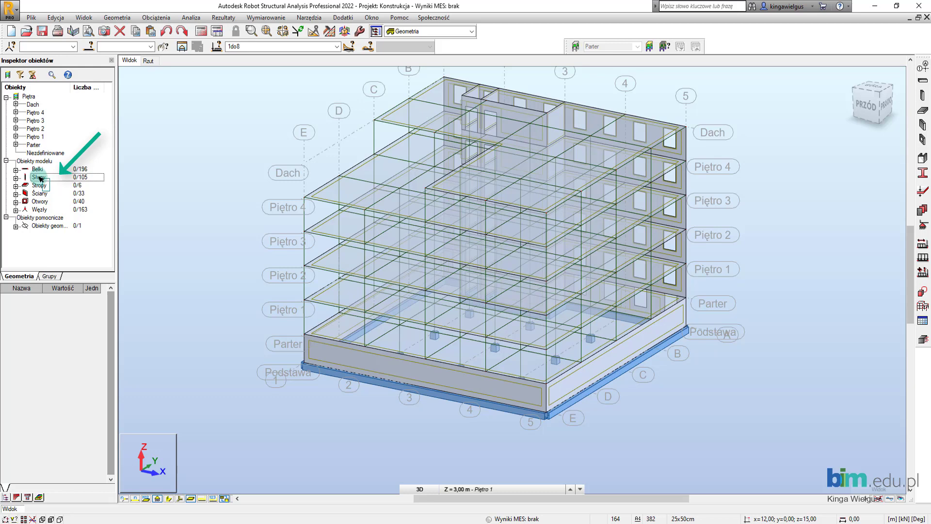
right_click(41, 179)
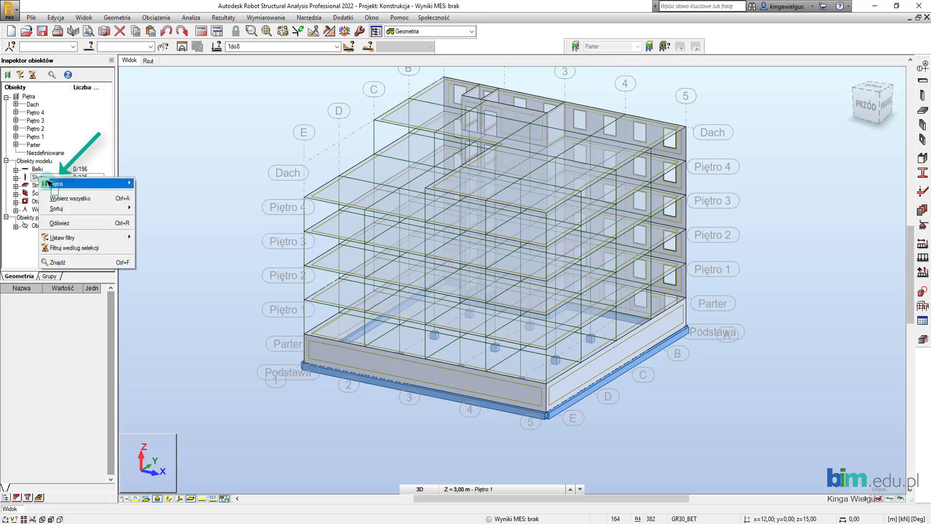
left_click(107, 199)
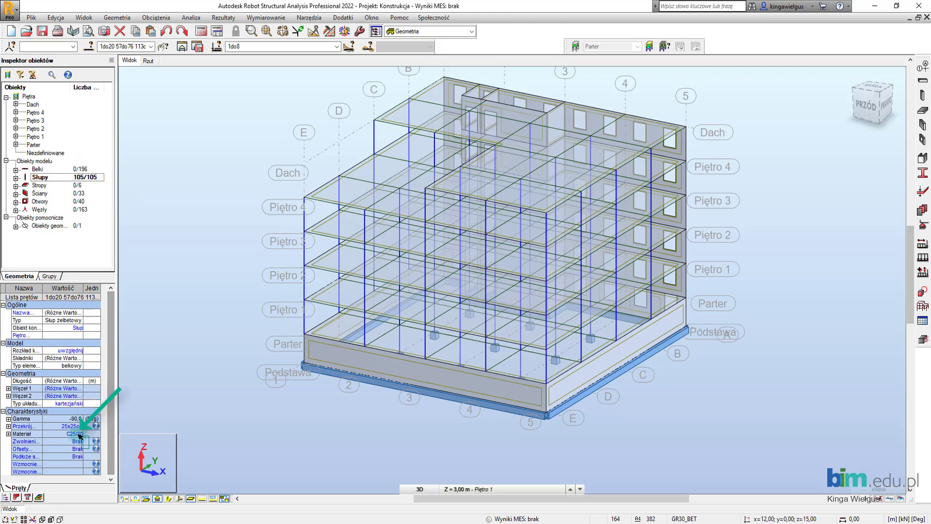
left_click(178, 266)
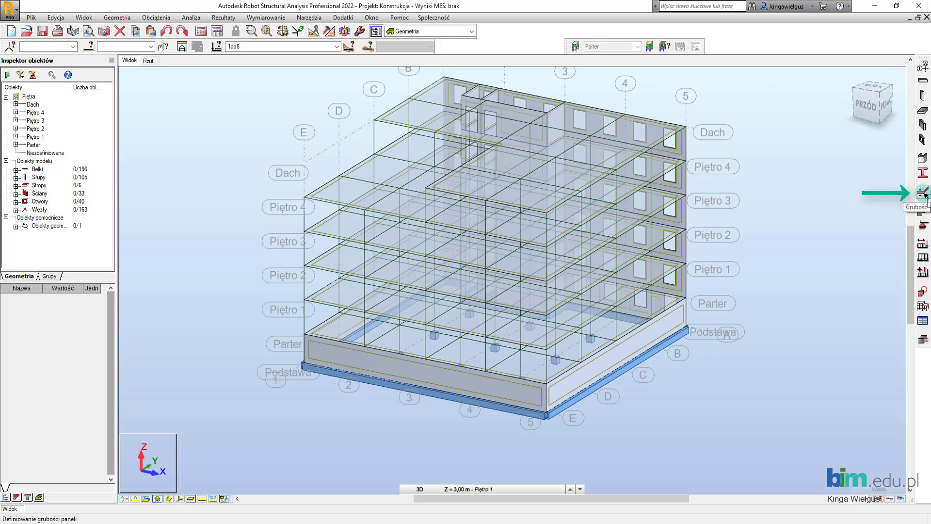
Delete all panel thicknesses not used in the model.
left_click(922, 193)
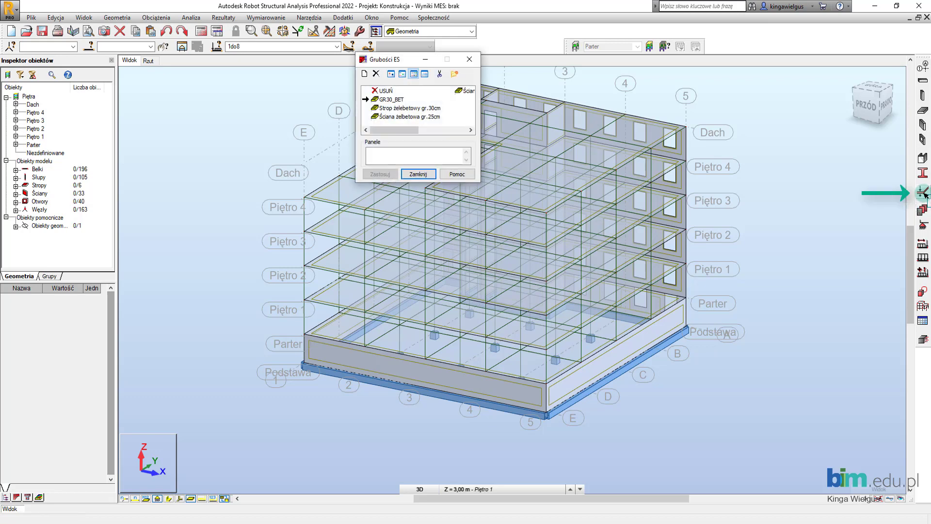
left_click(442, 74)
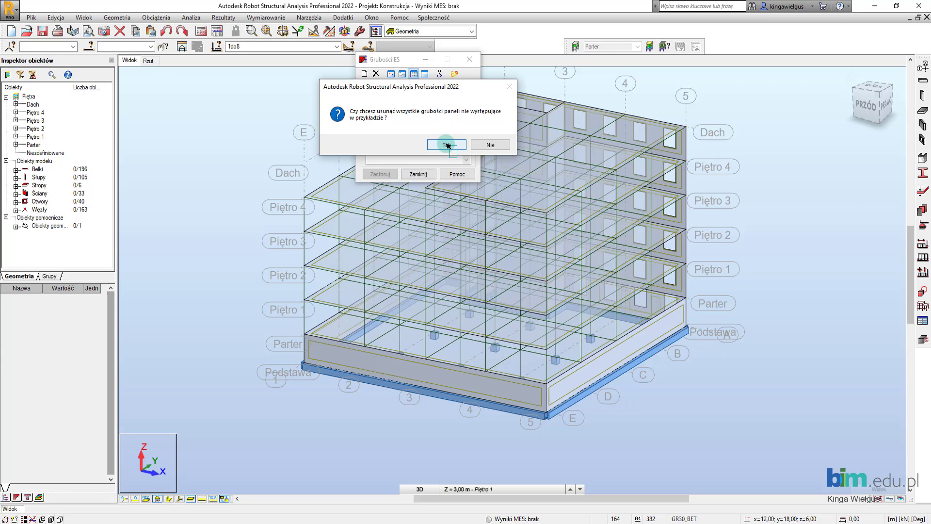
left_click(446, 144)
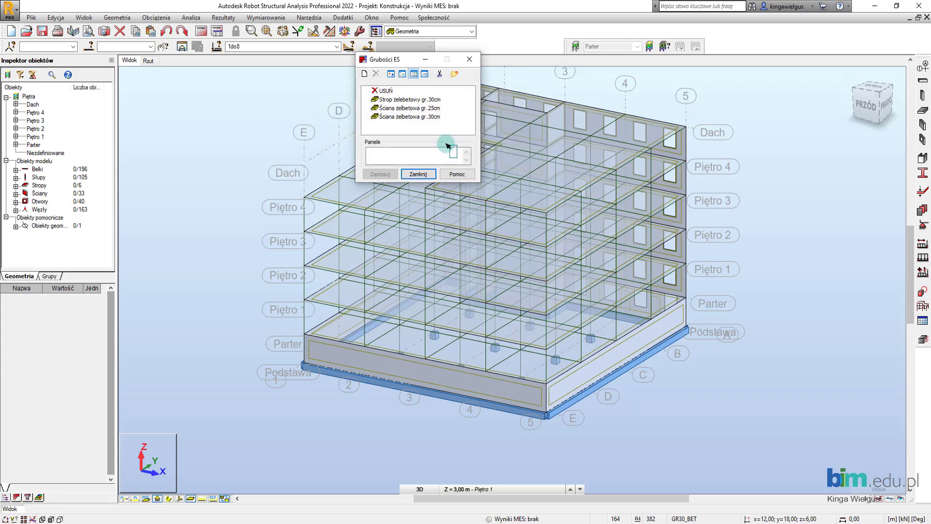
Change the 30cm slab thickness material to C25/30.
left_click(415, 99)
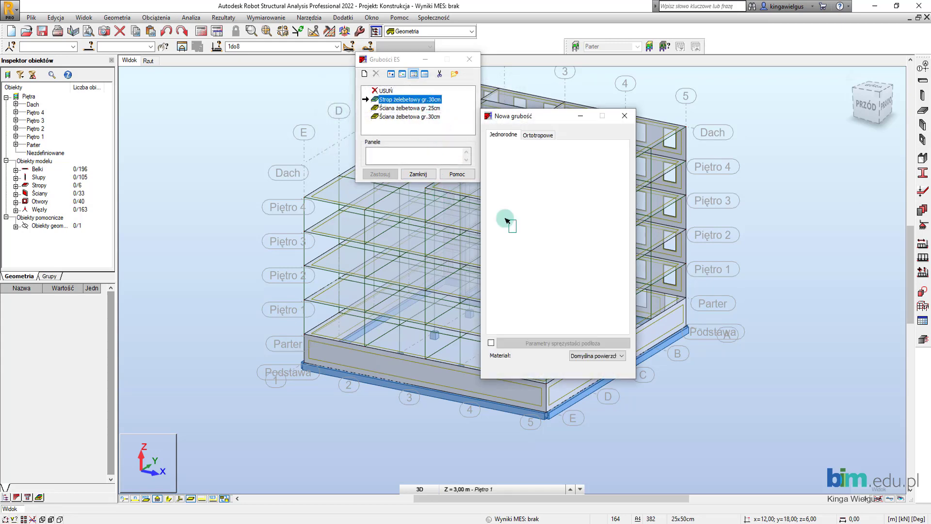
left_click(607, 356)
scroll(601, 237, "up", 2)
scroll(601, 236, "up", 5)
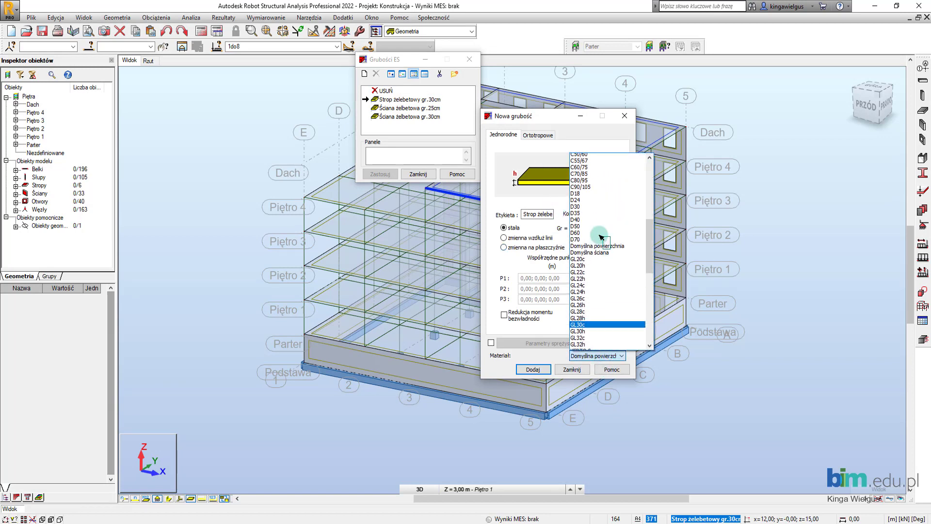
scroll(602, 236, "up", 4)
left_click(589, 193)
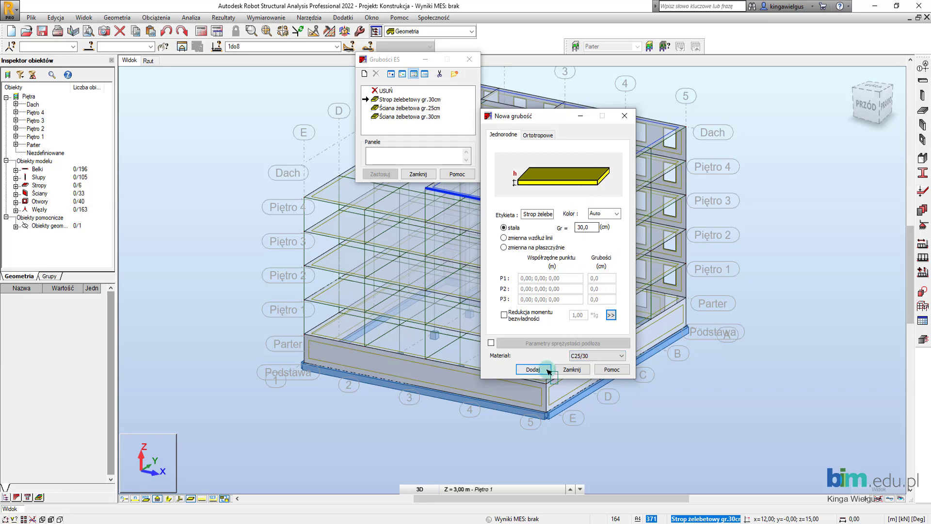
left_click(533, 369)
left_click(557, 270)
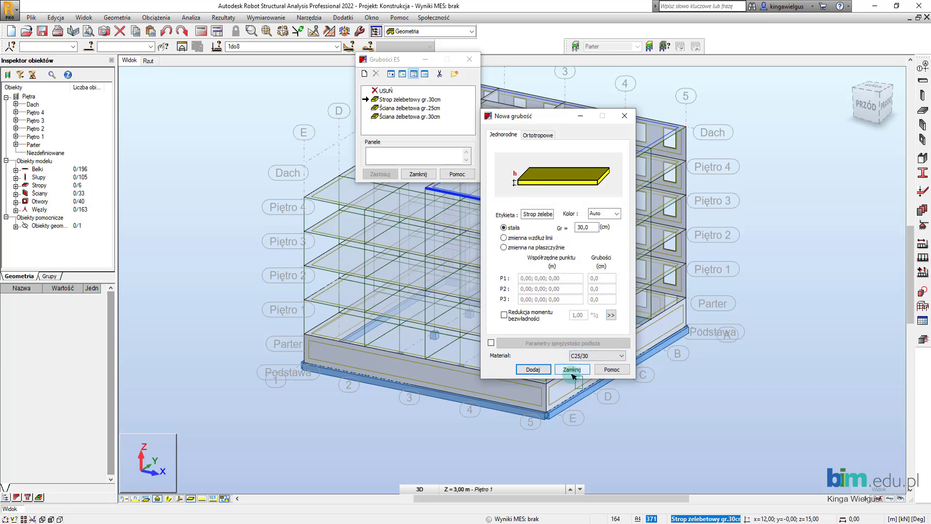
left_click(572, 369)
Change the 25cm wall thickness material to C25/30.
left_click(409, 107)
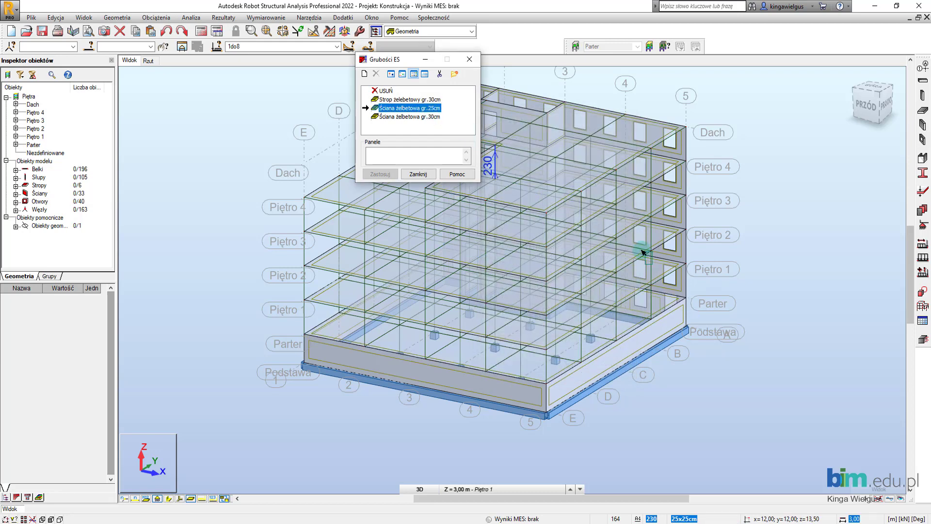
left_click(604, 361)
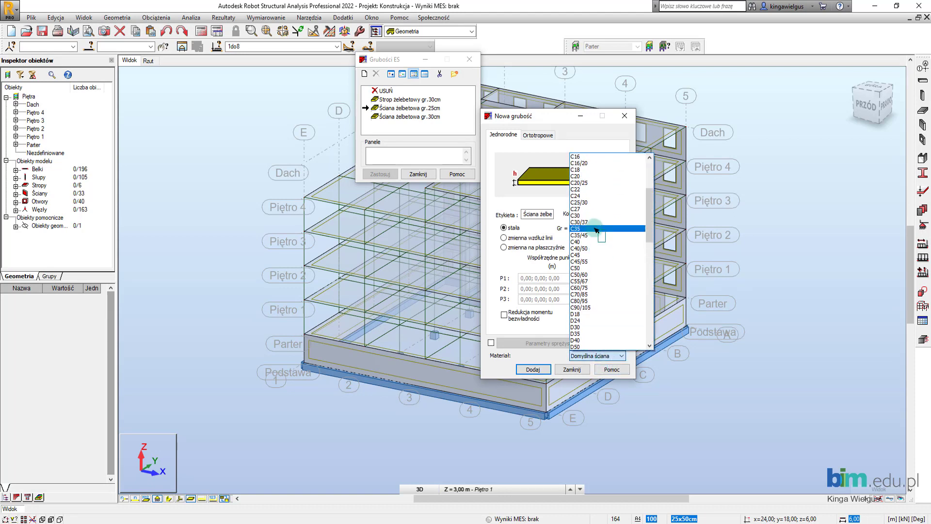
left_click(582, 199)
left_click(534, 368)
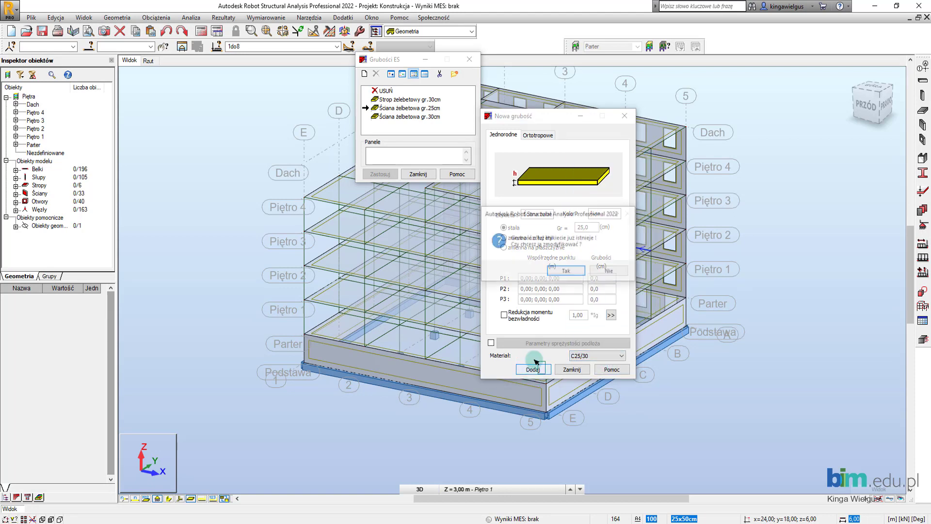
left_click(565, 270)
left_click(478, 159)
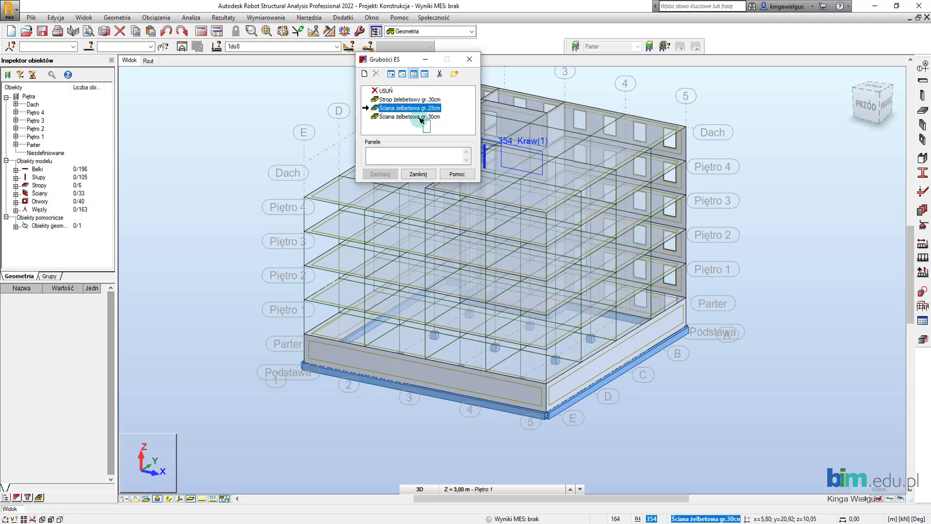
Change the 30cm wall thickness material to C25/30.
left_click(459, 135)
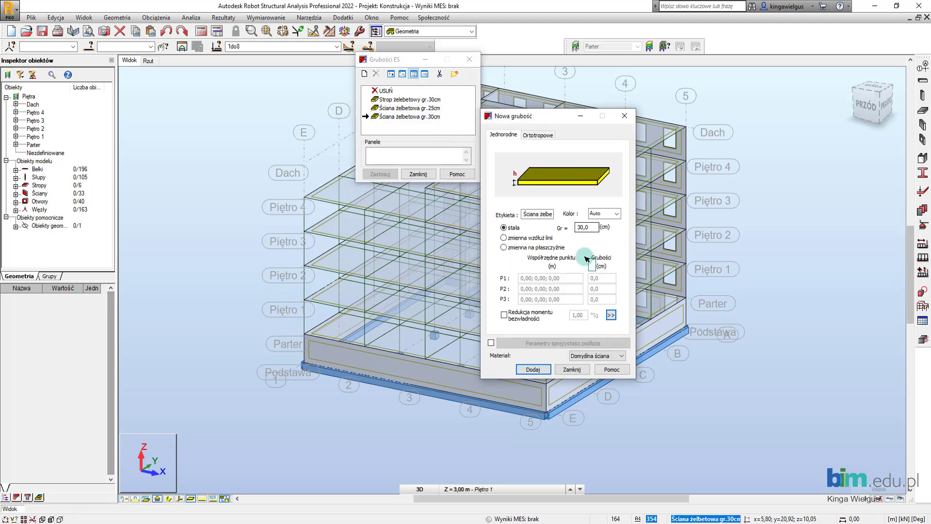
left_click(597, 358)
scroll(588, 241, "up", 2)
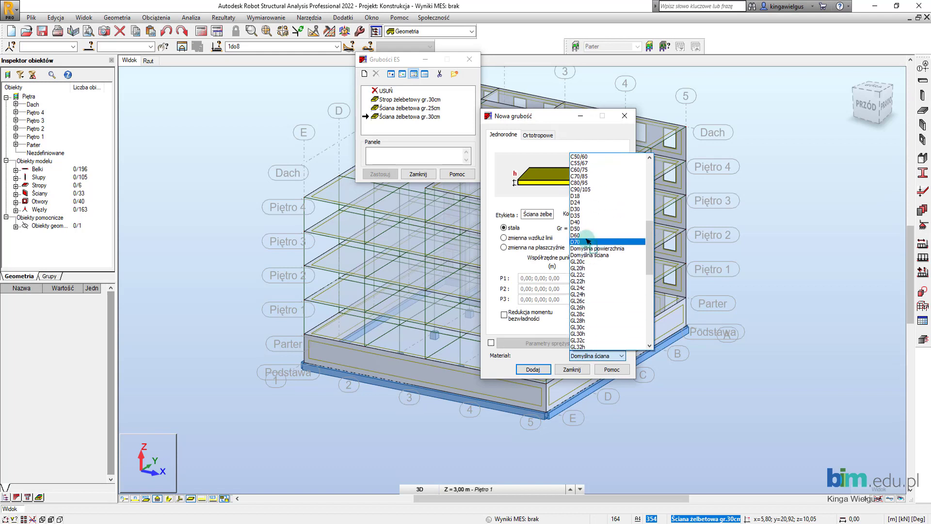
scroll(588, 241, "up", 2)
scroll(588, 241, "up", 2)
scroll(588, 241, "up", 2)
scroll(587, 241, "up", 2)
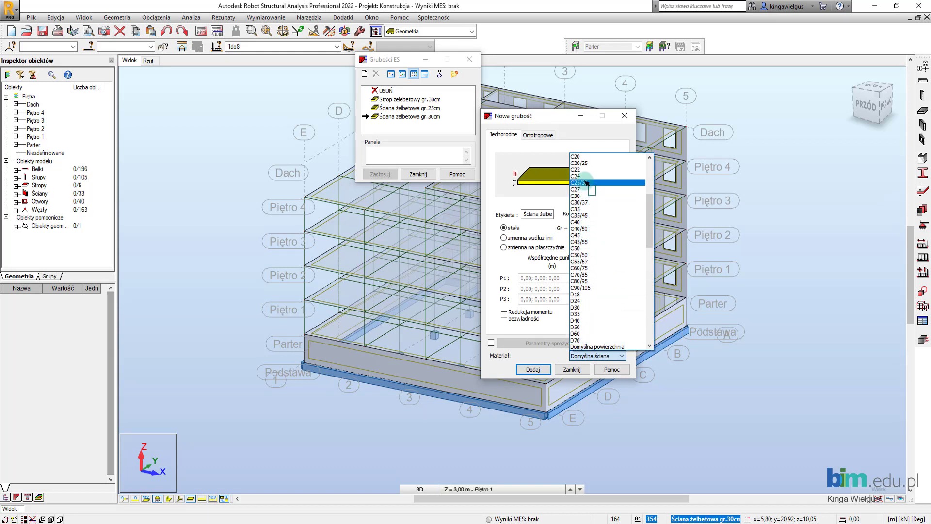
left_click(585, 228)
left_click(540, 371)
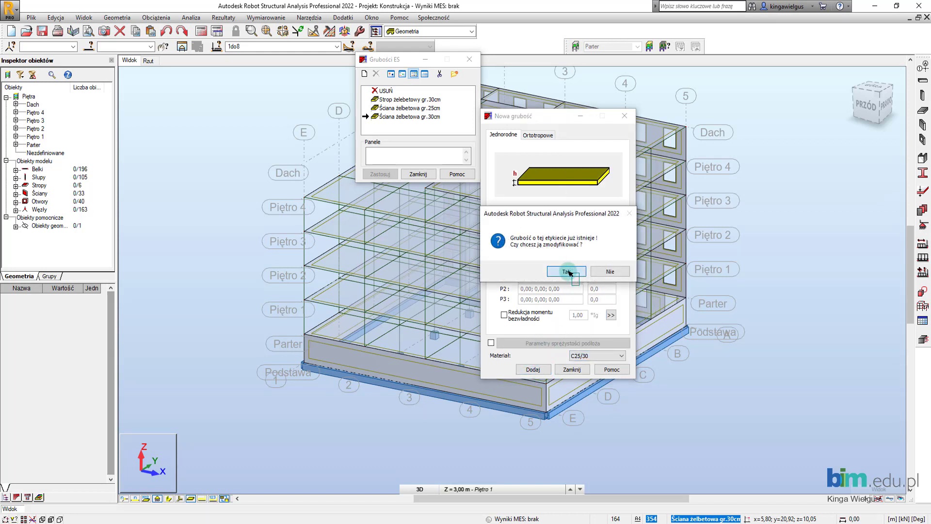
left_click(568, 272)
left_click(573, 370)
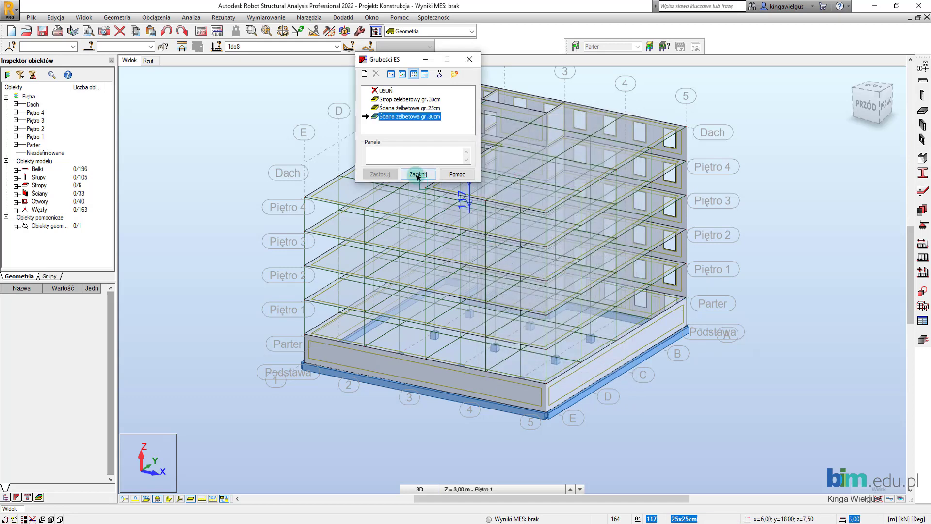
left_click(417, 175)
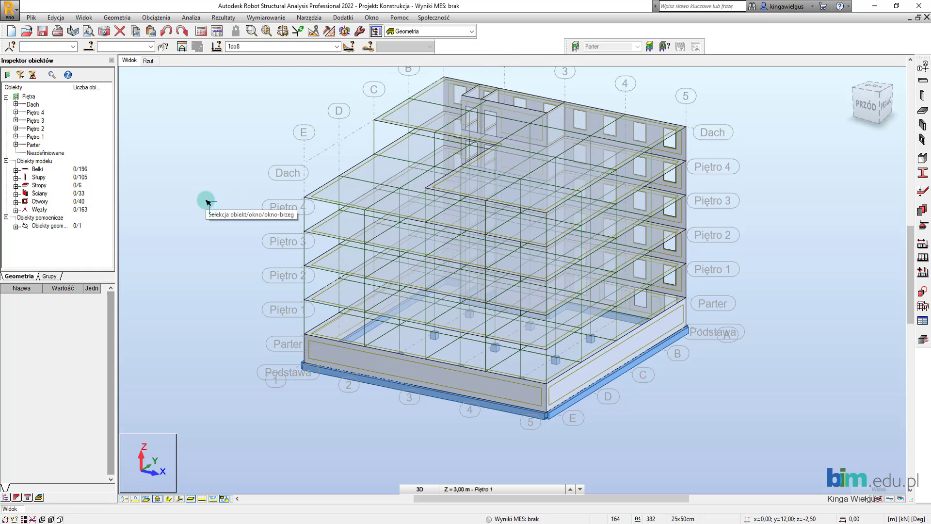
Delete all existing load cases, including DL1.
left_click(156, 17)
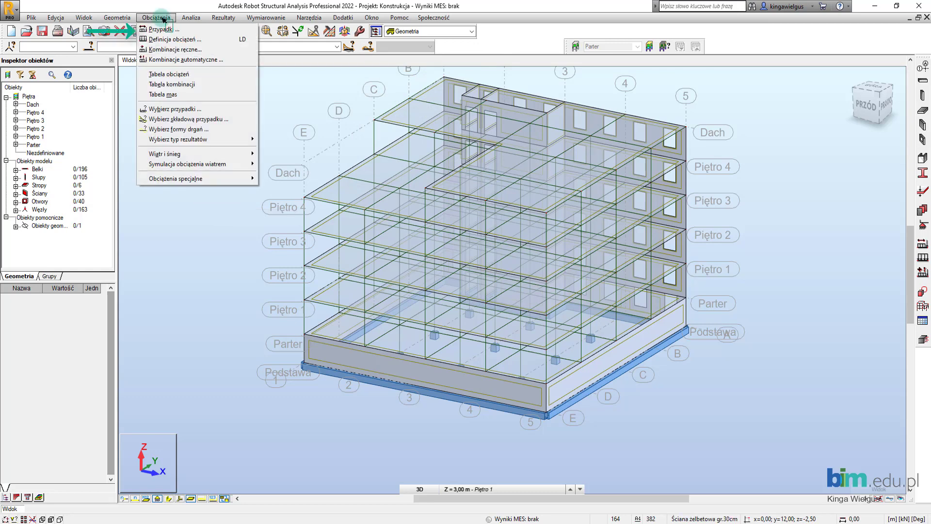
left_click(167, 30)
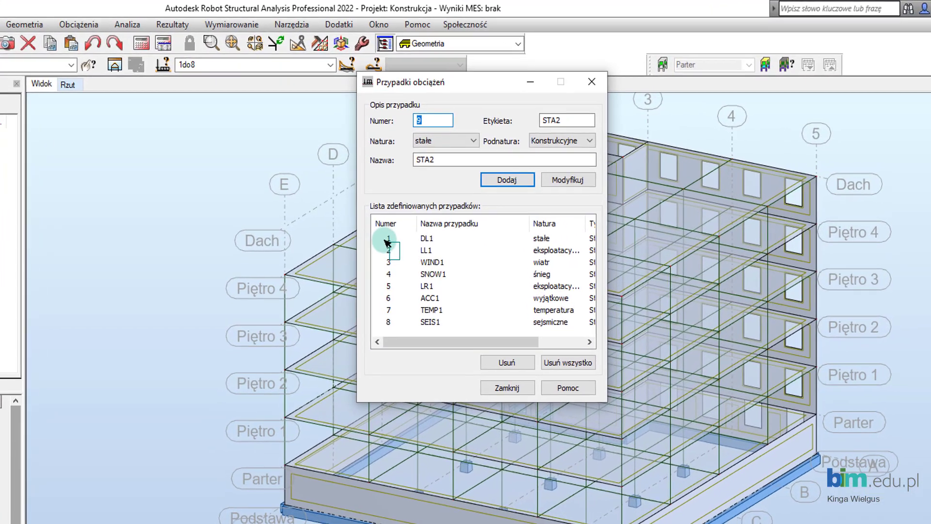
left_click(379, 171)
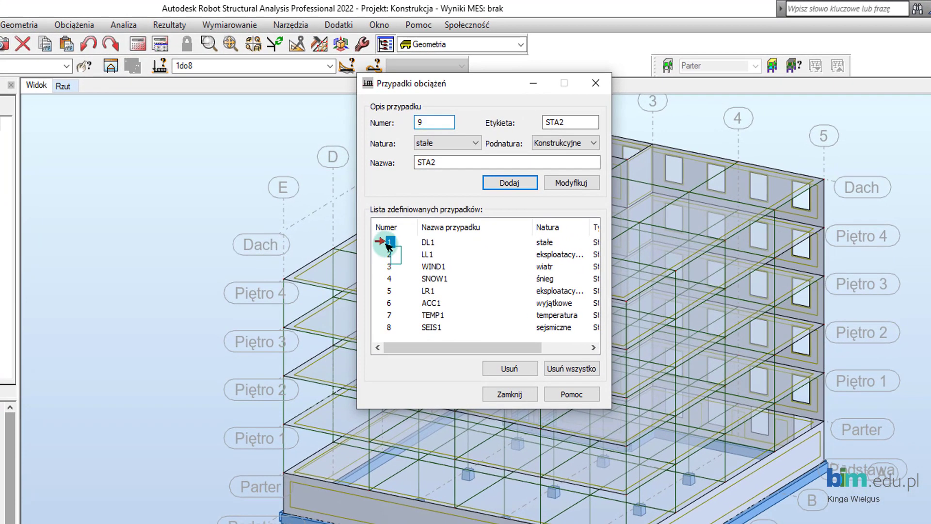
left_click(580, 368)
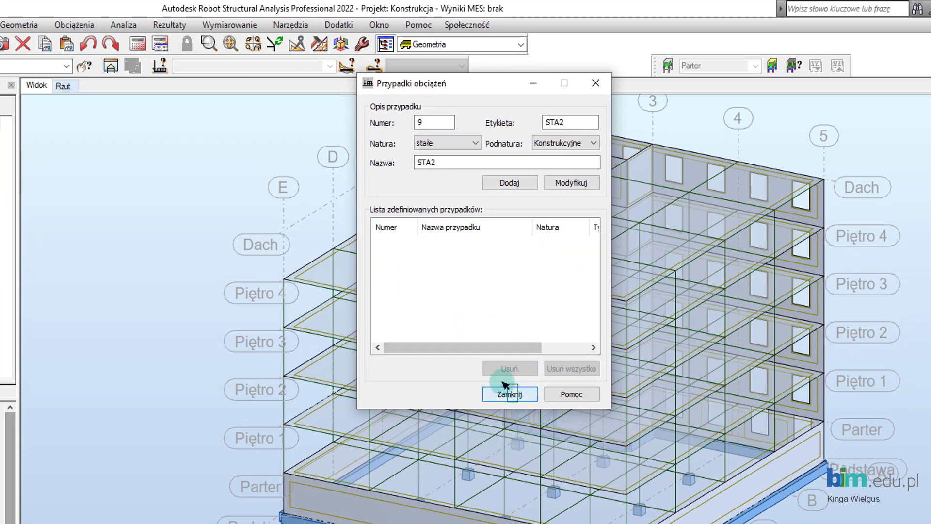
left_click(510, 394)
Add dead load cases STA1 and STA2 and live load case EKSP1.
left_click(20, 24)
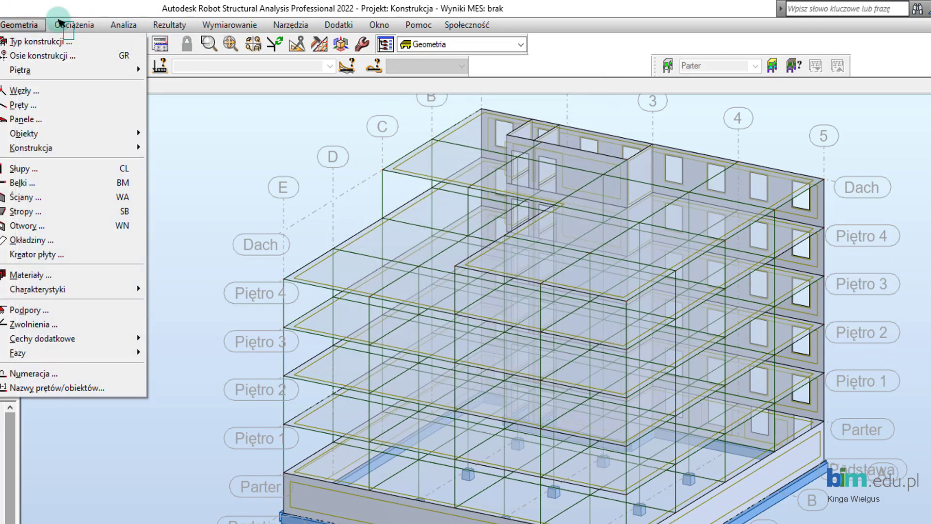
left_click(73, 41)
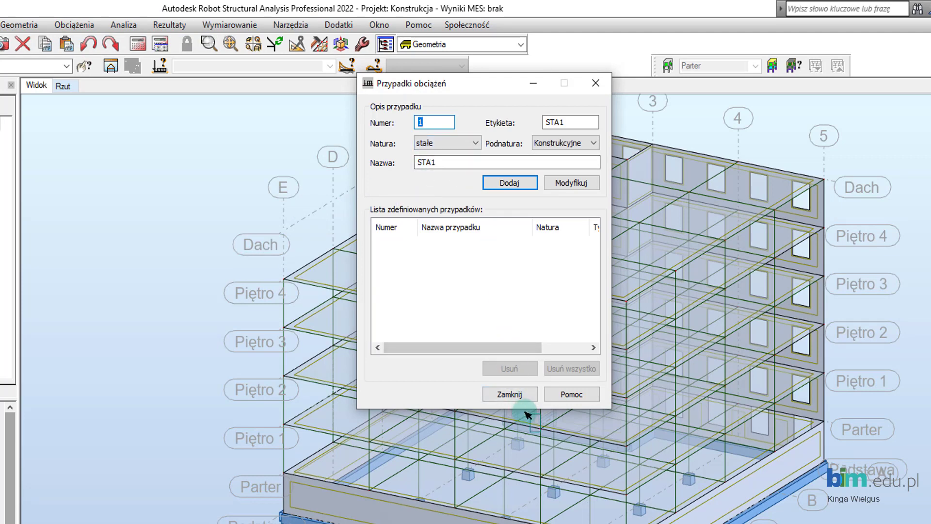
left_click(510, 184)
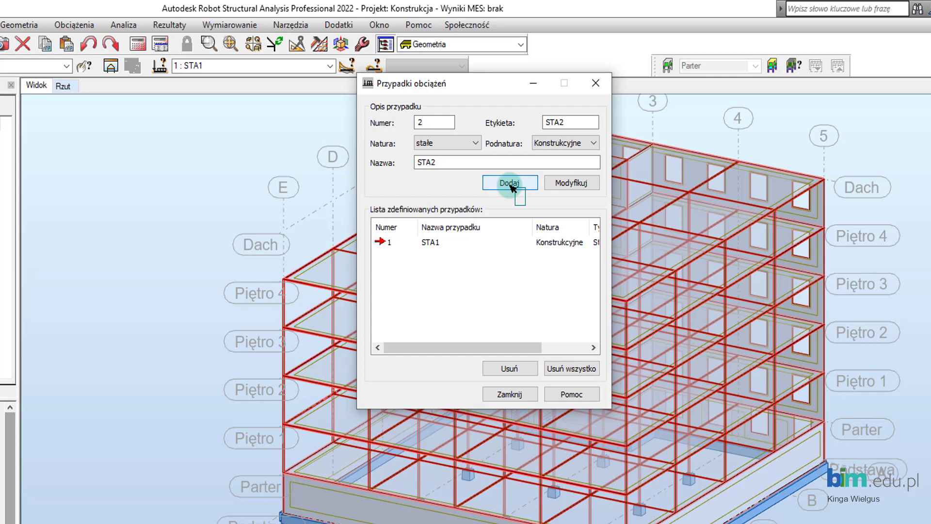
left_click(510, 184)
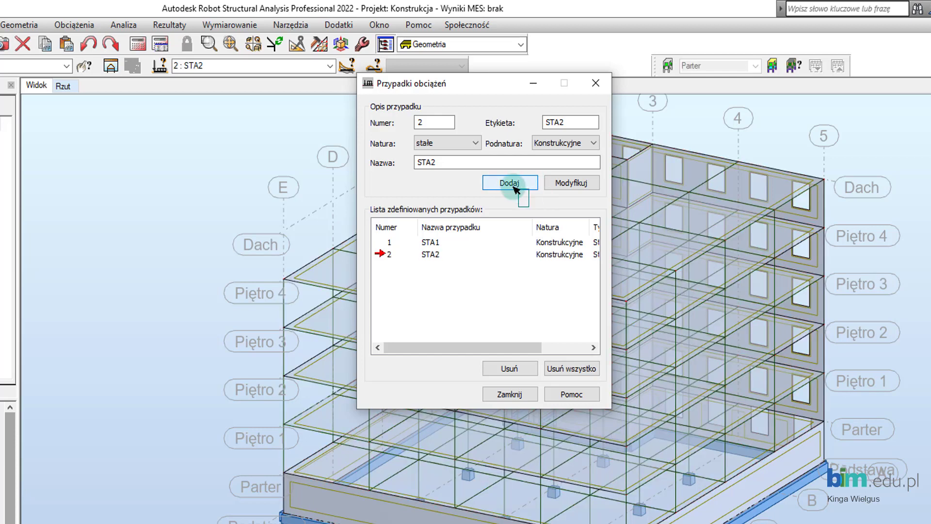
left_click(464, 143)
left_click(463, 165)
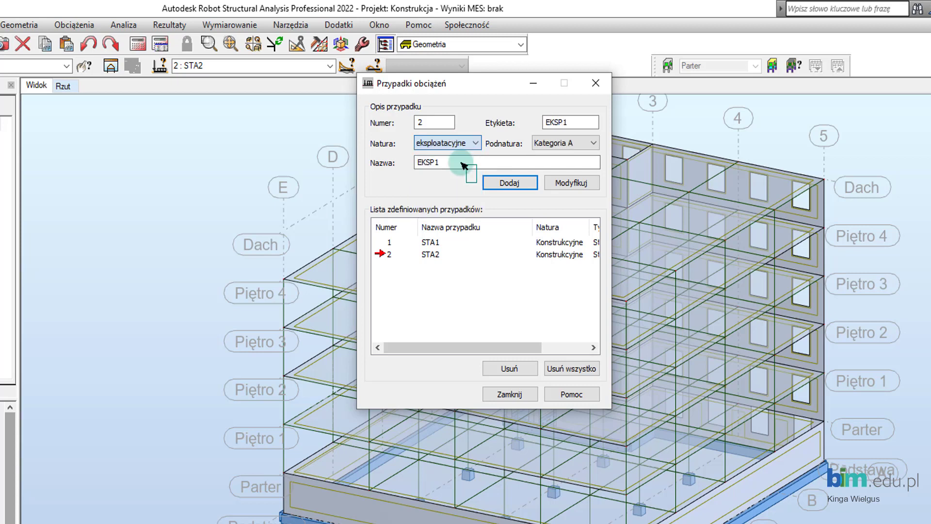
left_click(510, 183)
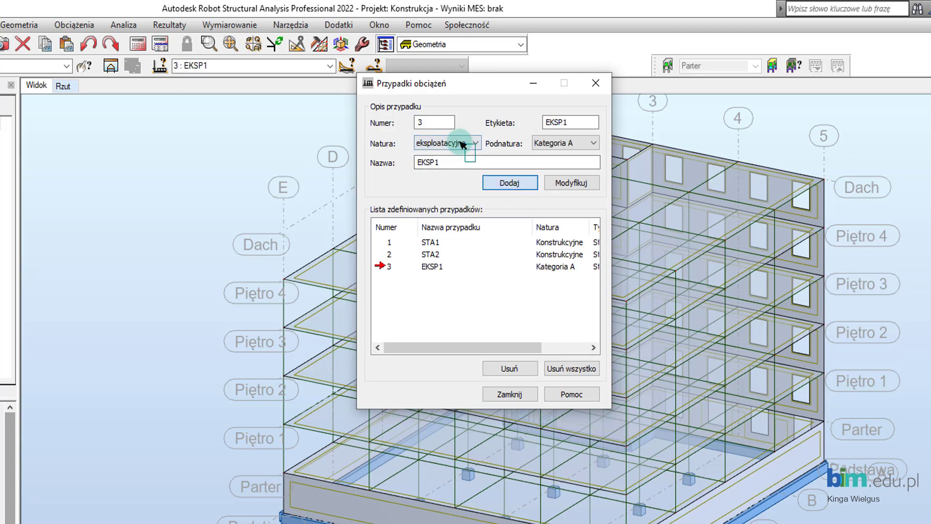
Add snow load case SN1 and wind load case WIATR1.
left_click(463, 143)
left_click(463, 174)
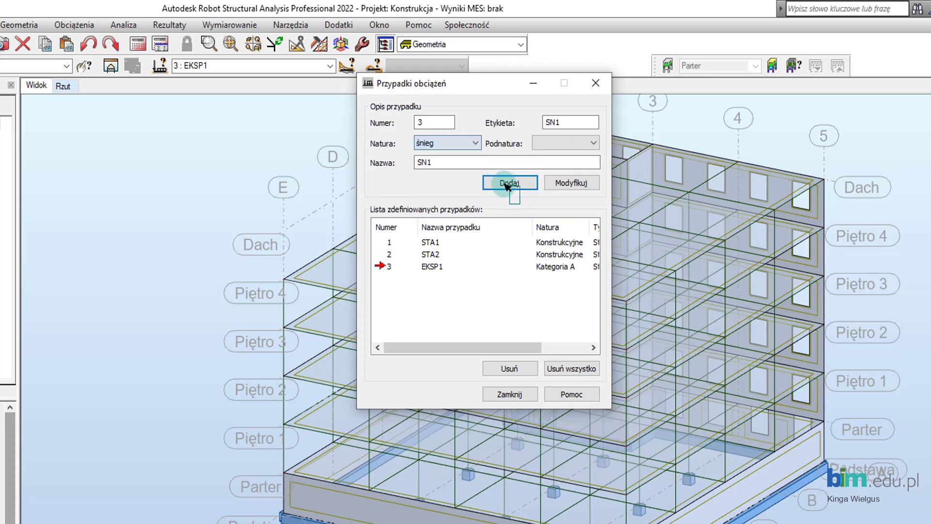
left_click(509, 183)
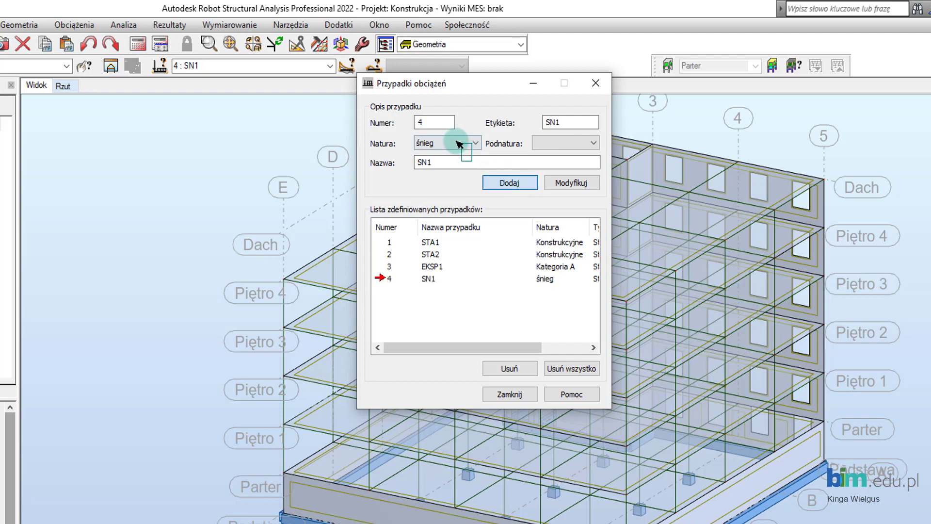
left_click(463, 143)
left_click(451, 179)
left_click(500, 184)
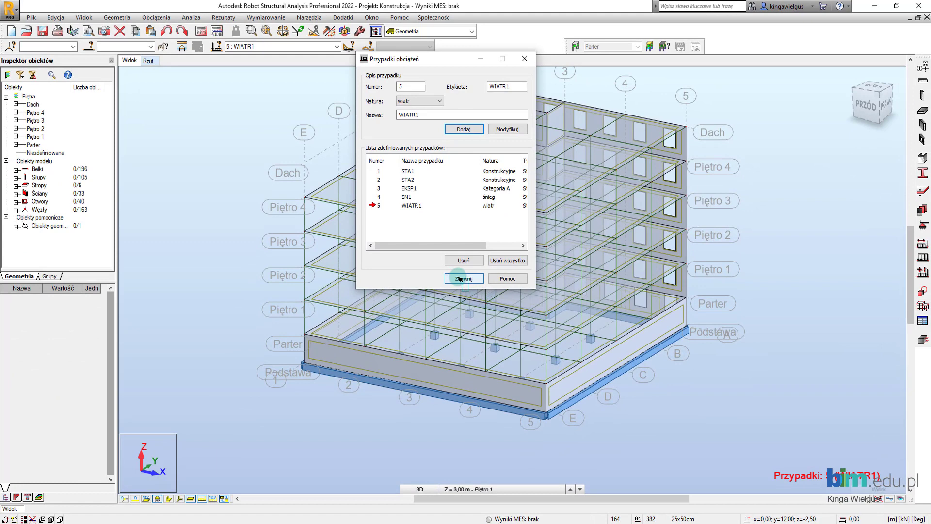
left_click(459, 279)
Make STA1 current, turn on load symbol display, then switch to STA2.
left_click(338, 46)
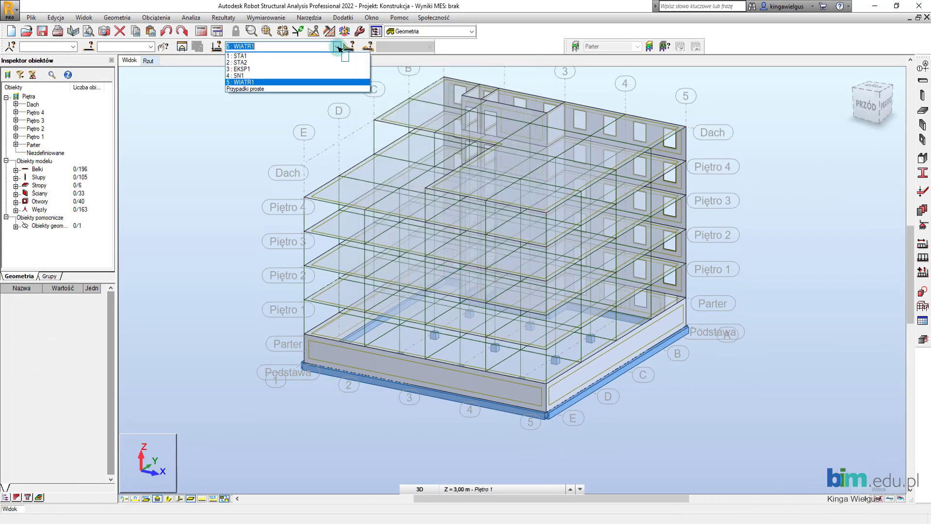
left_click(263, 57)
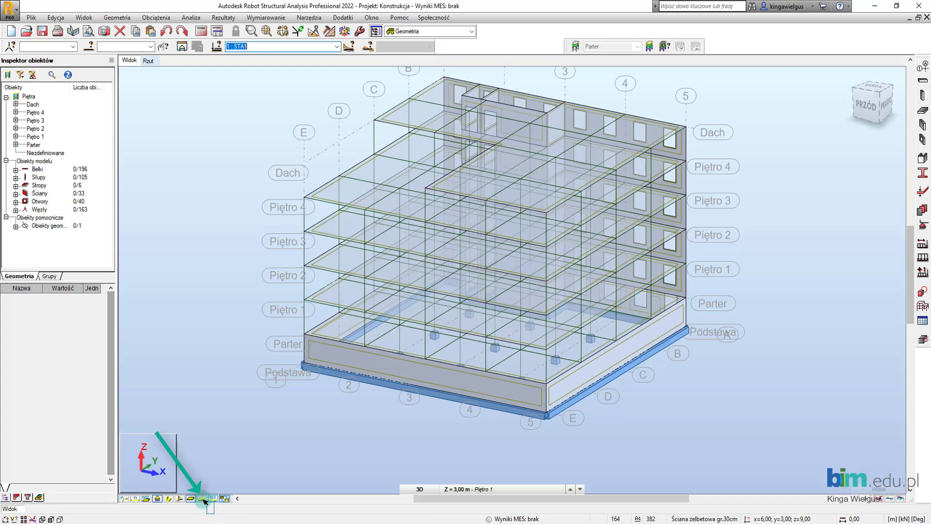
left_click(203, 499)
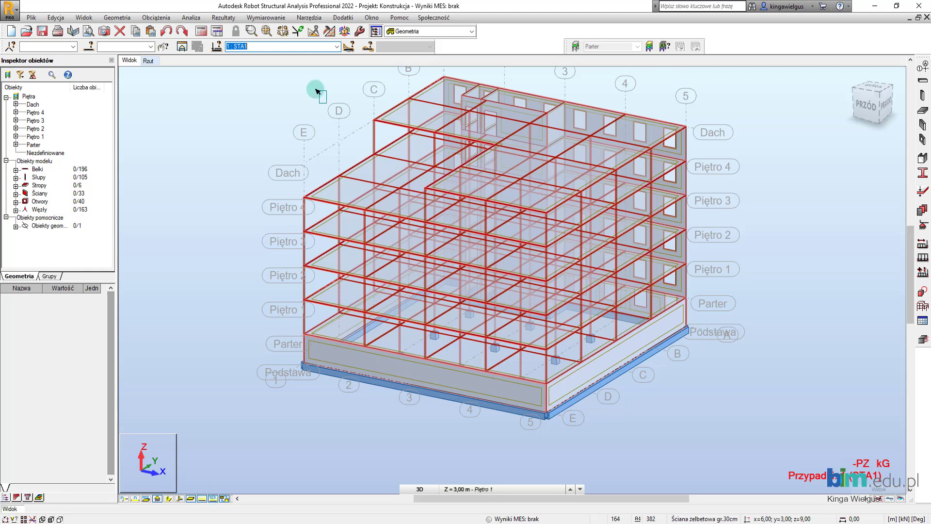
left_click(337, 48)
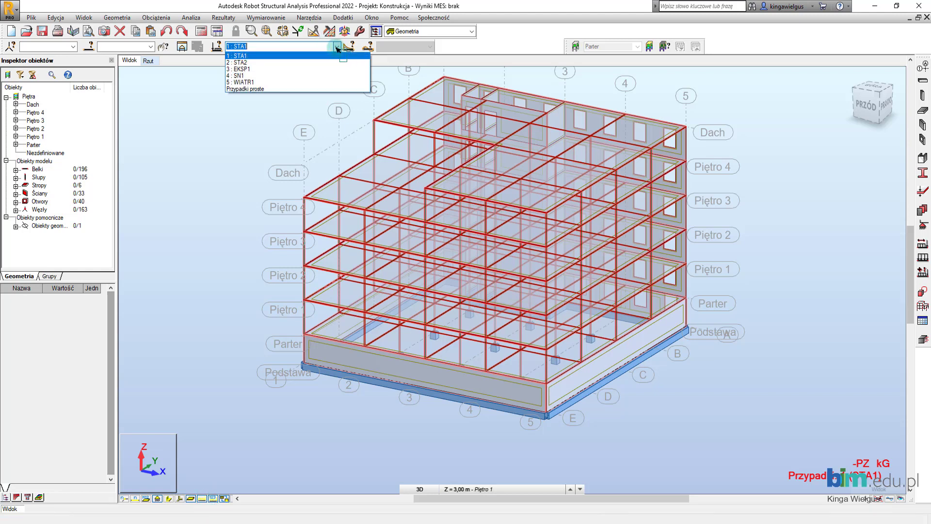
left_click(268, 63)
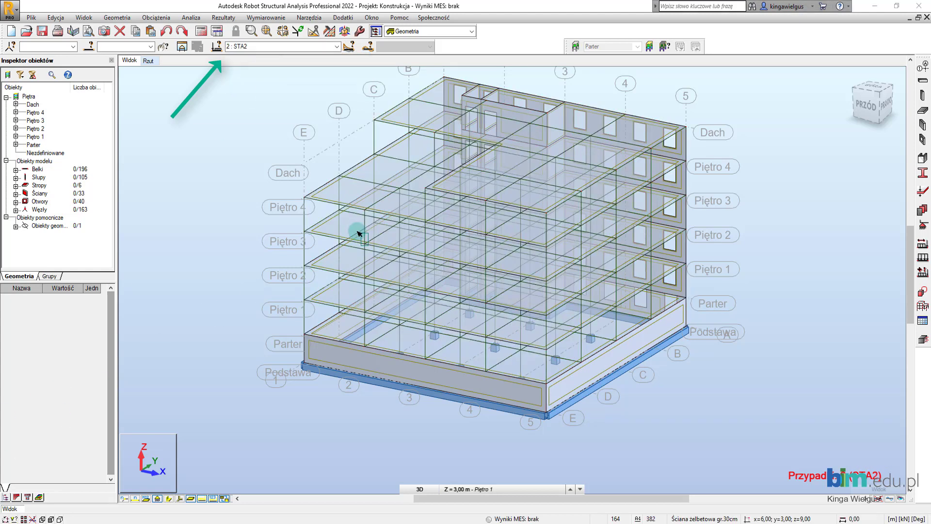
left_click(922, 246)
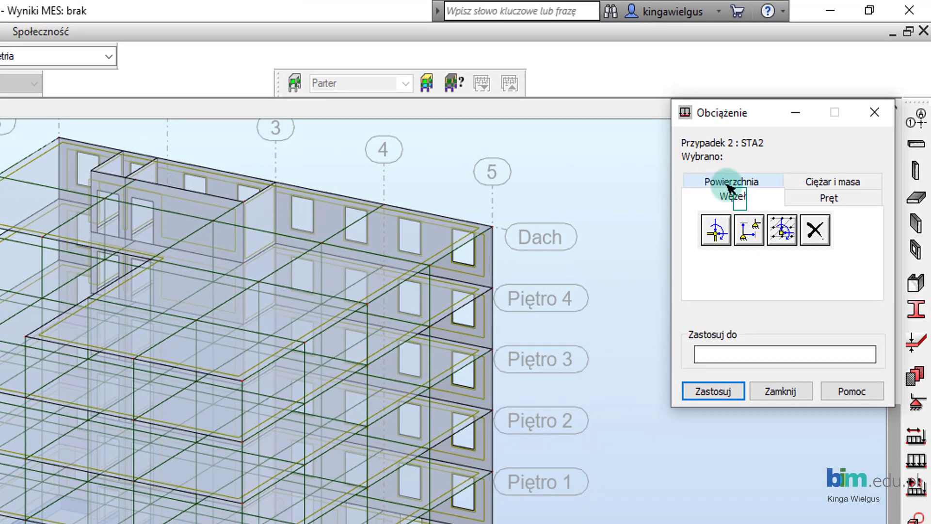
Apply a uniform Z = -2 kPa surface load to the roof and every floor slab.
left_click(732, 184)
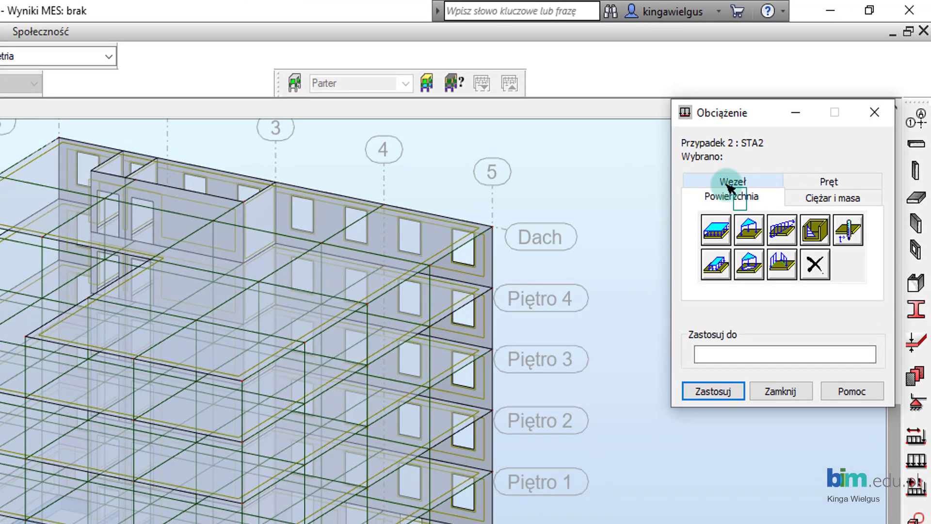
left_click(716, 229)
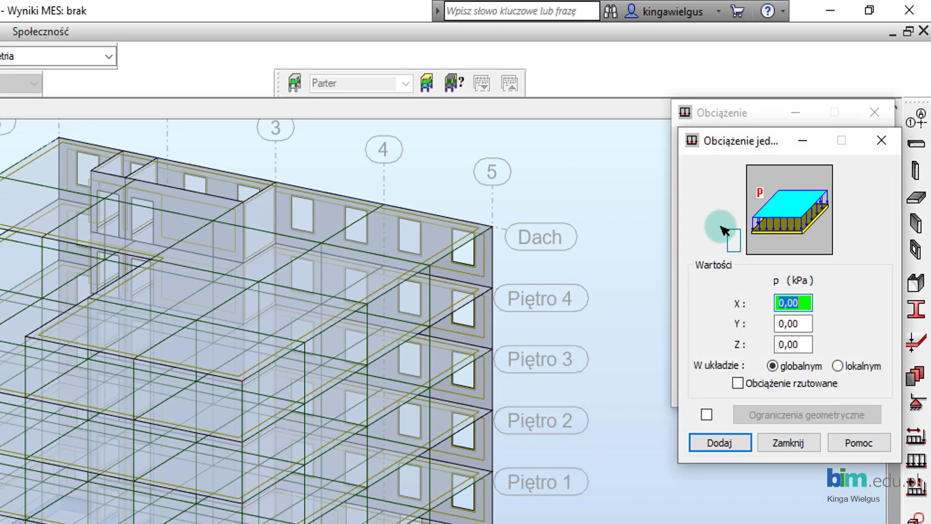
left_click(795, 344)
type("-2")
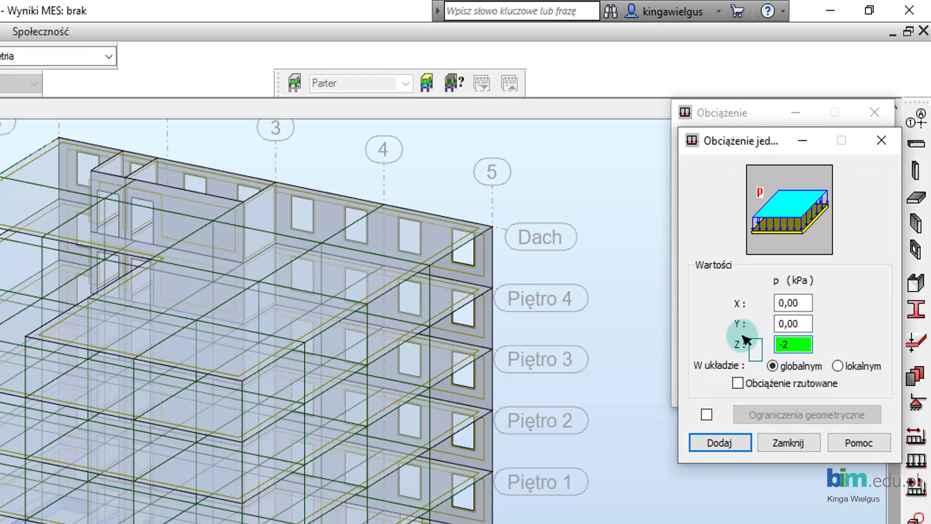
left_click(723, 442)
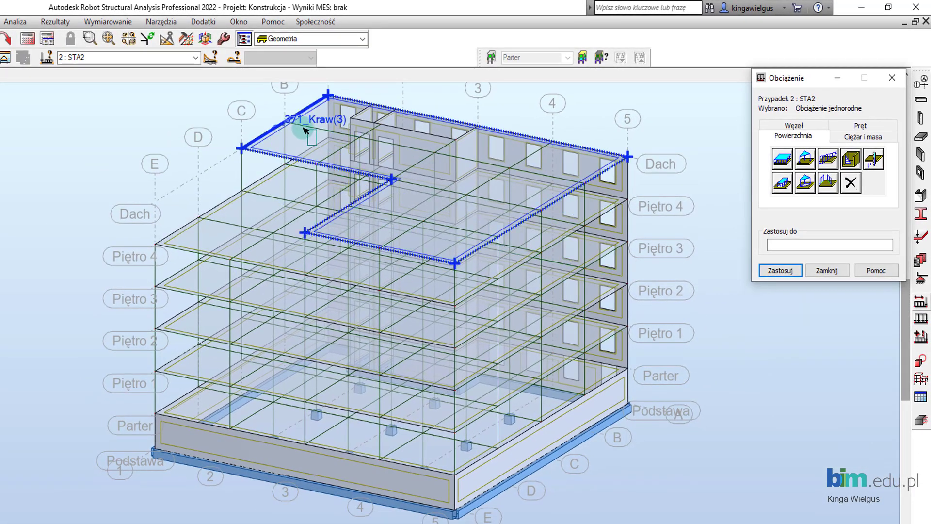
left_click(287, 149)
left_click(204, 236)
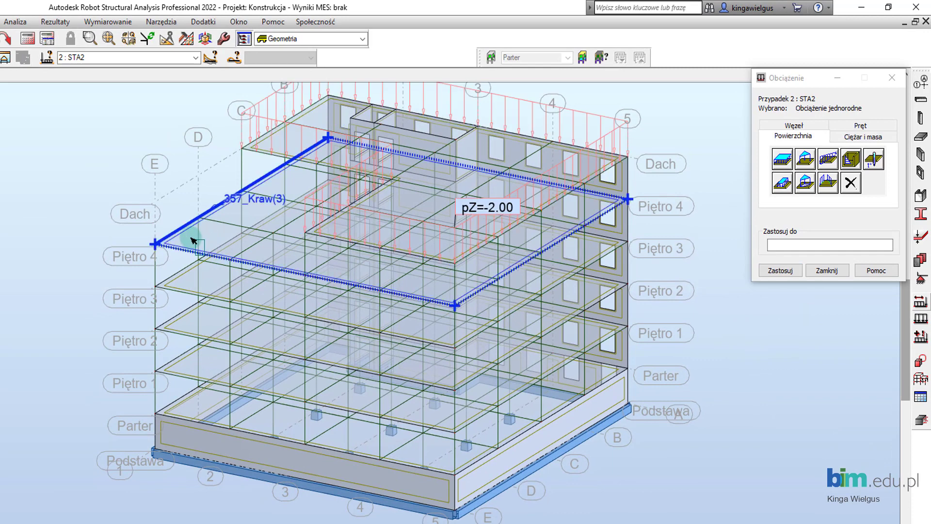
left_click(183, 286)
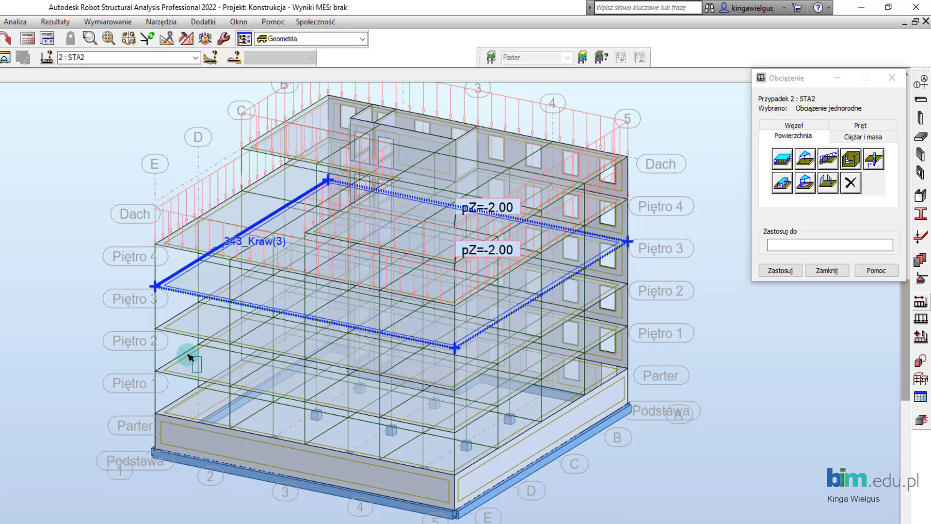
left_click(183, 328)
left_click(183, 352)
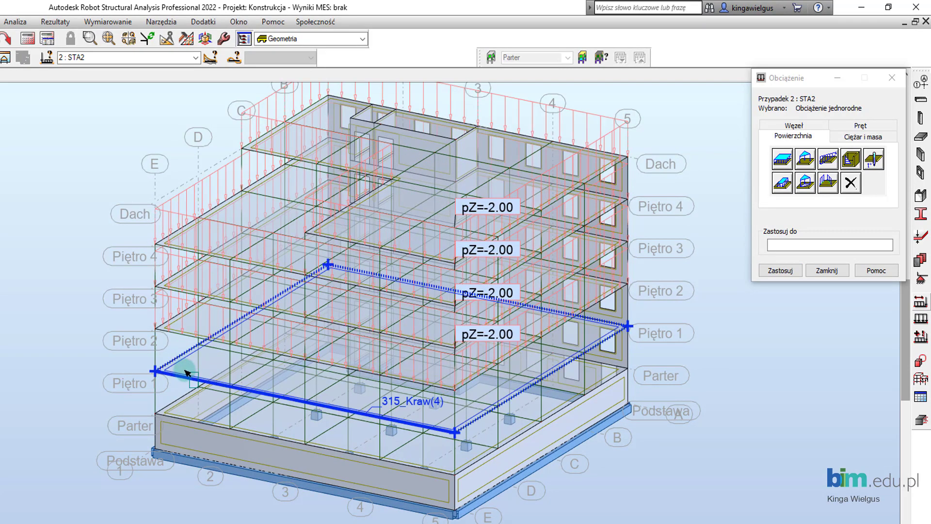
left_click(186, 410)
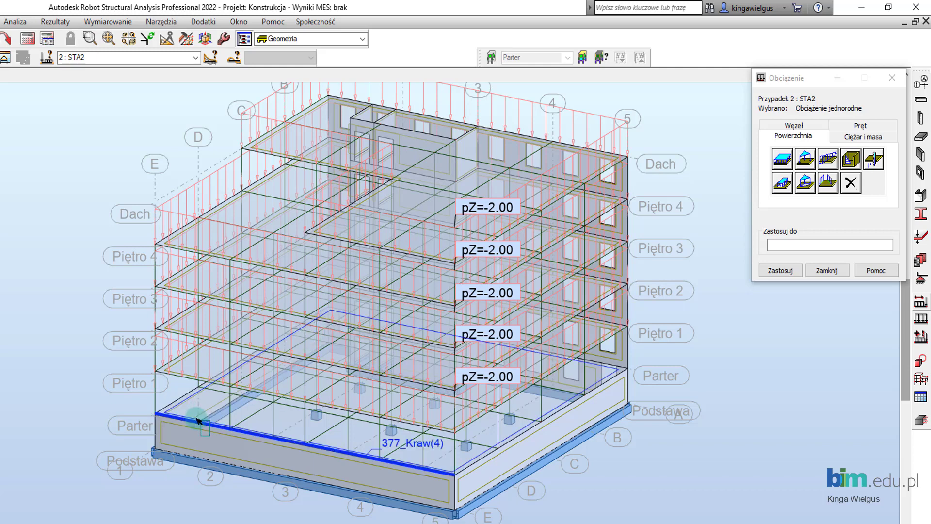
left_click(197, 420)
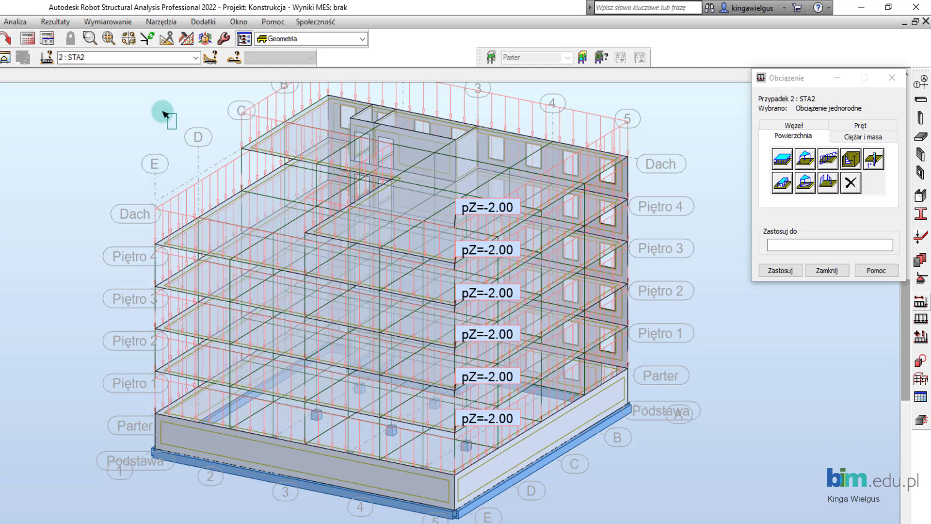
left_click(196, 58)
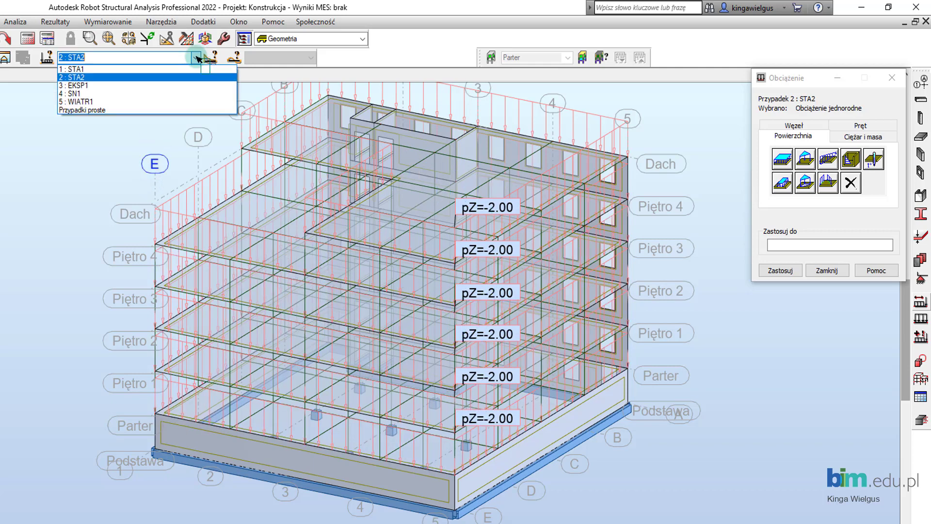
Switch to EKSP1 and put a -1 kPa uniform load on the roof slab.
left_click(156, 89)
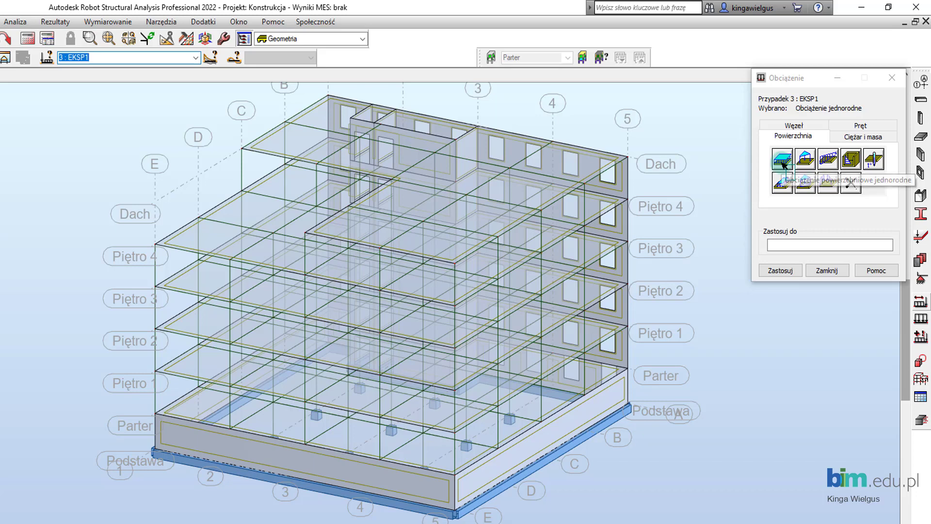
left_click(783, 163)
left_click(832, 241)
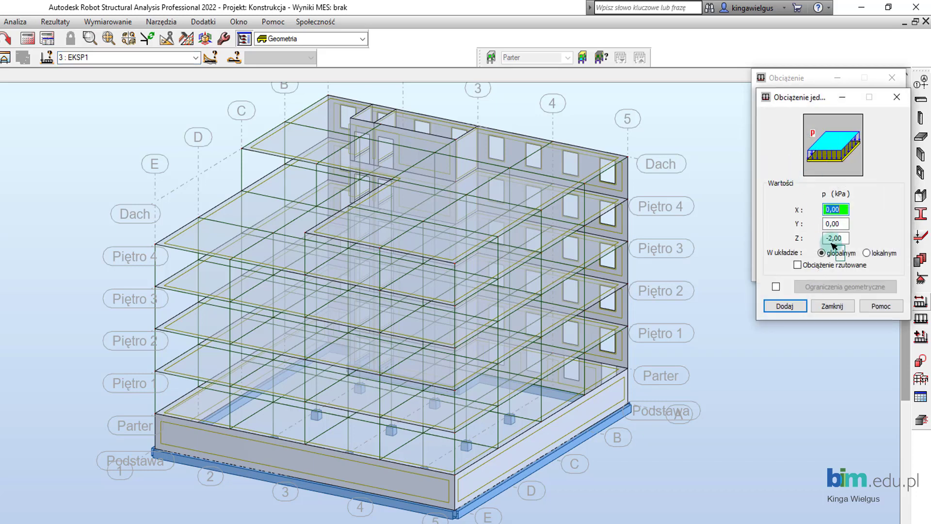
left_click(849, 243)
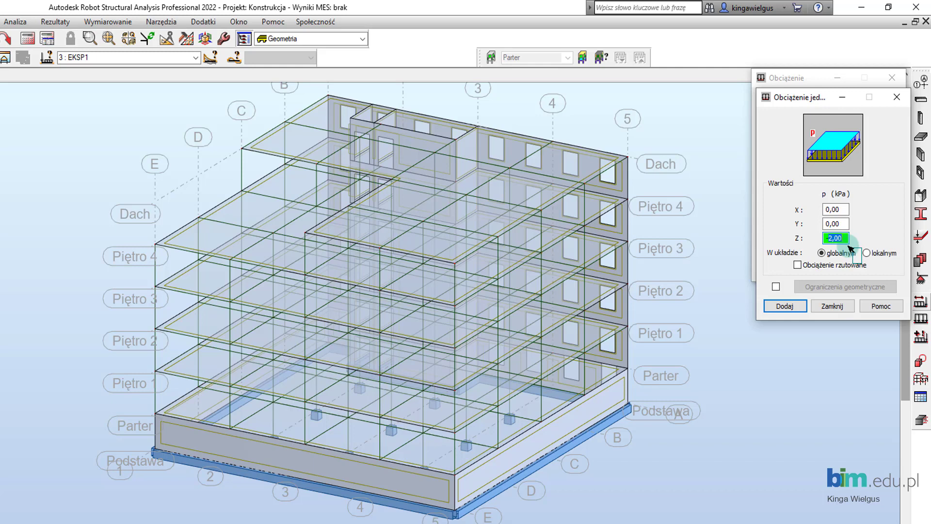
type("-1")
left_click(782, 305)
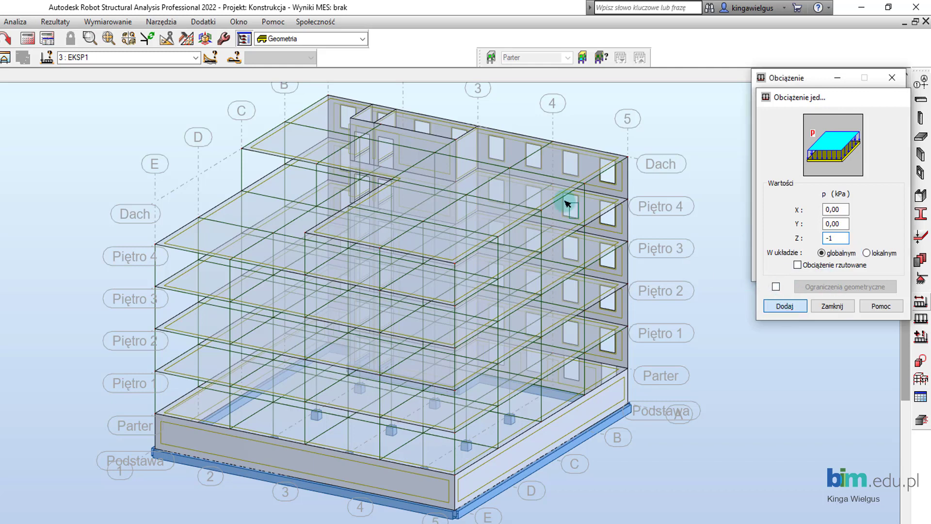
left_click(265, 146)
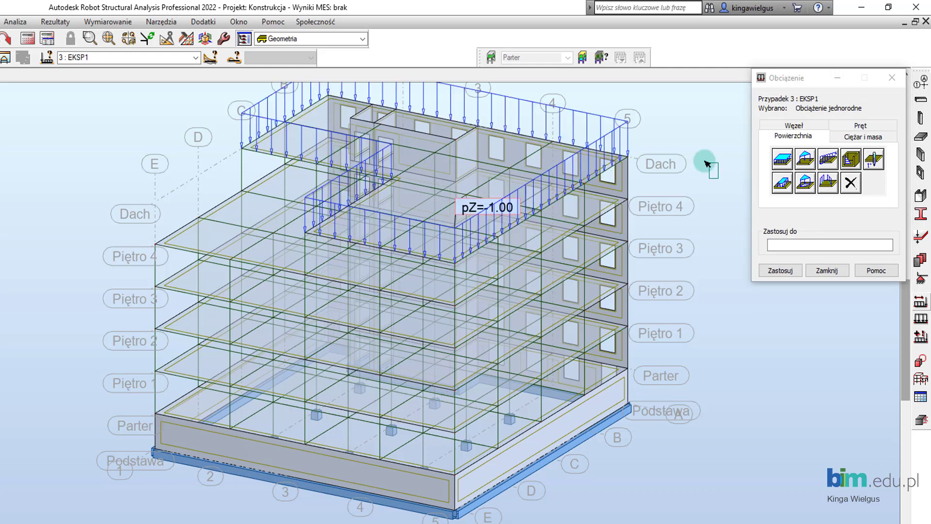
Put a -2 kPa uniform load on the five floor slabs below the roof.
left_click(781, 163)
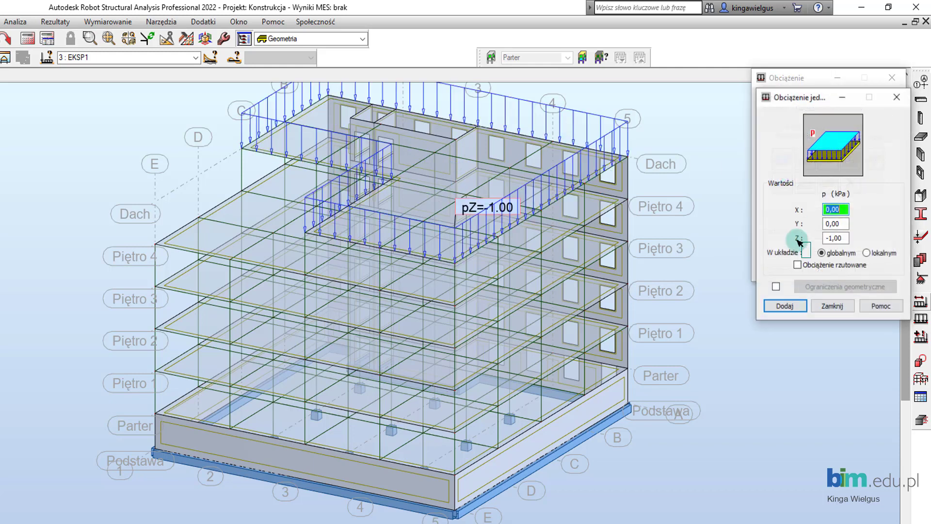
left_click(831, 243)
type("-2")
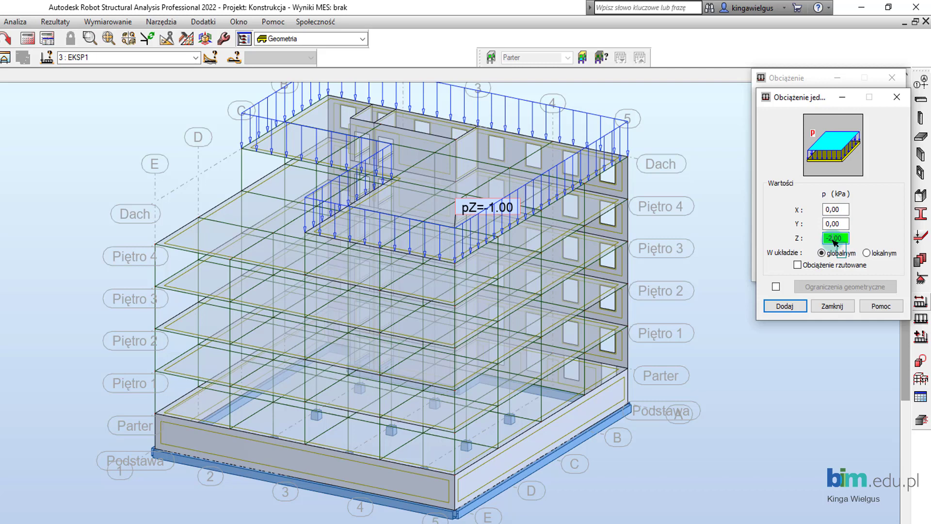
left_click(785, 306)
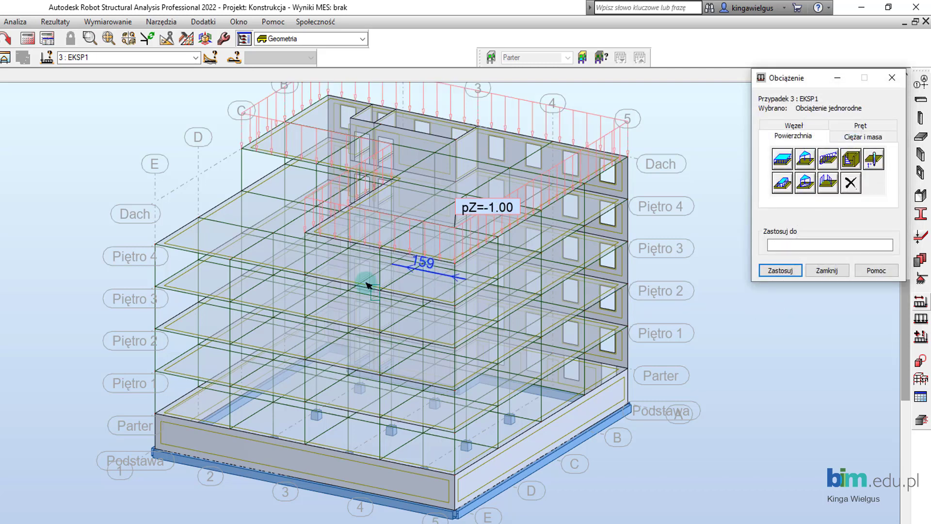
left_click(177, 283)
left_click(178, 326)
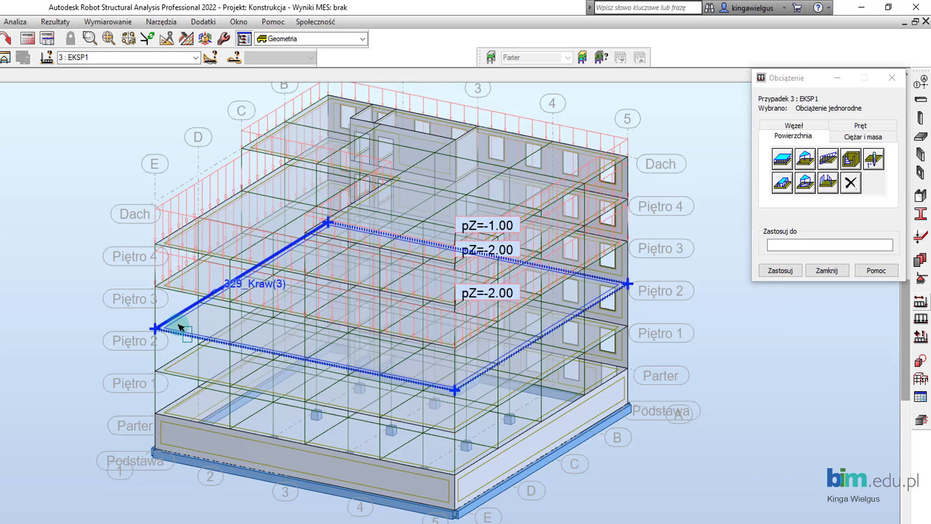
left_click(177, 373)
left_click(182, 417)
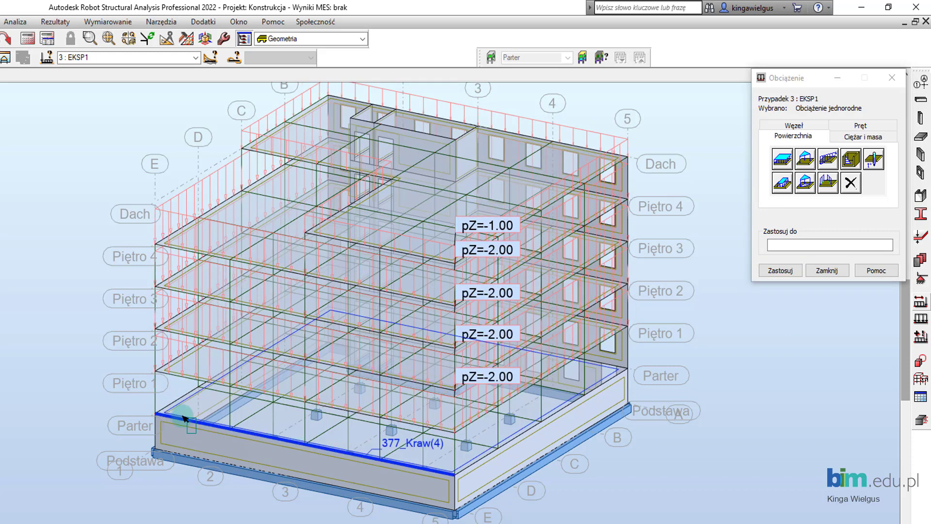
left_click(184, 418)
left_click(195, 57)
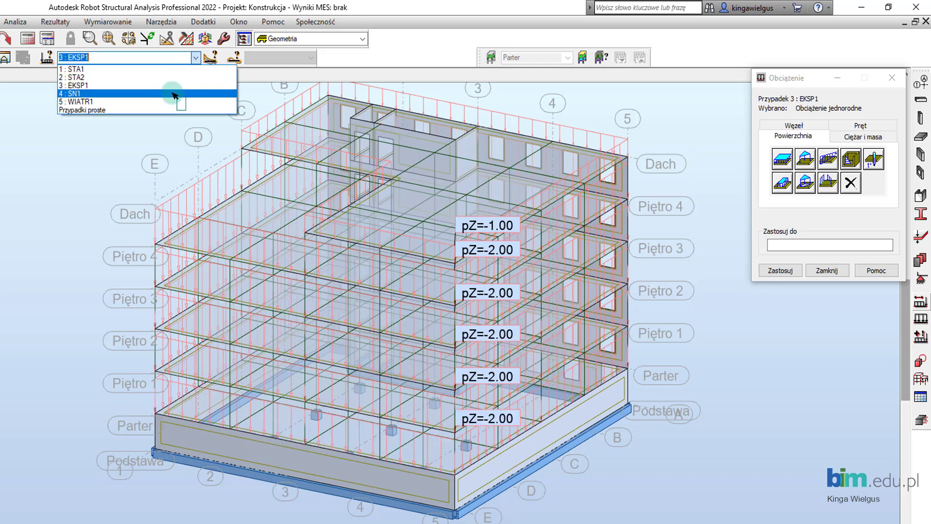
In case SN1, apply a projected uniform load of Z = -1.5 kPa to the roof slab.
left_click(174, 93)
left_click(777, 156)
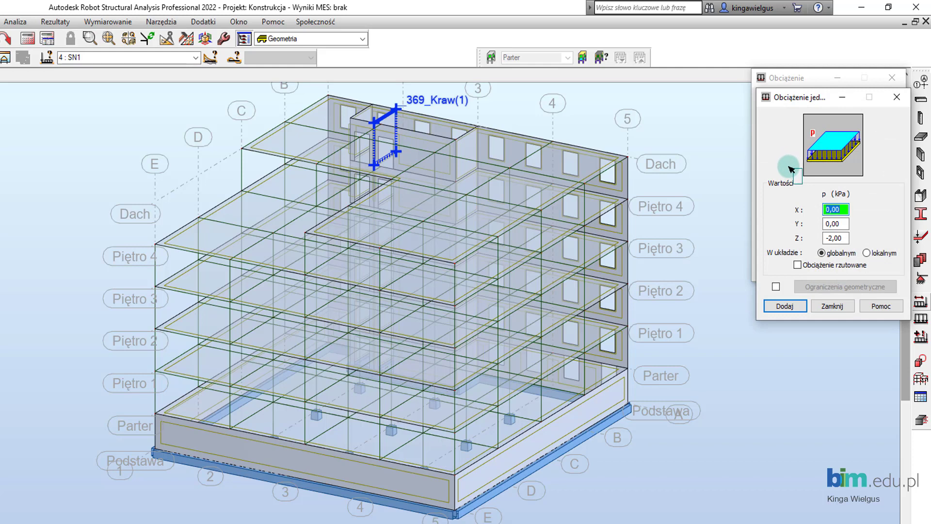
left_click(847, 240)
type("-1,5")
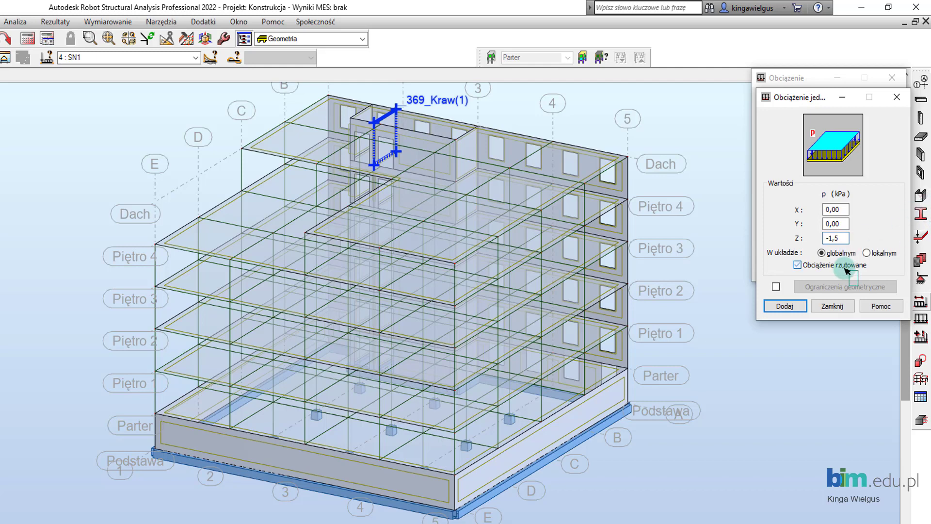
left_click(785, 306)
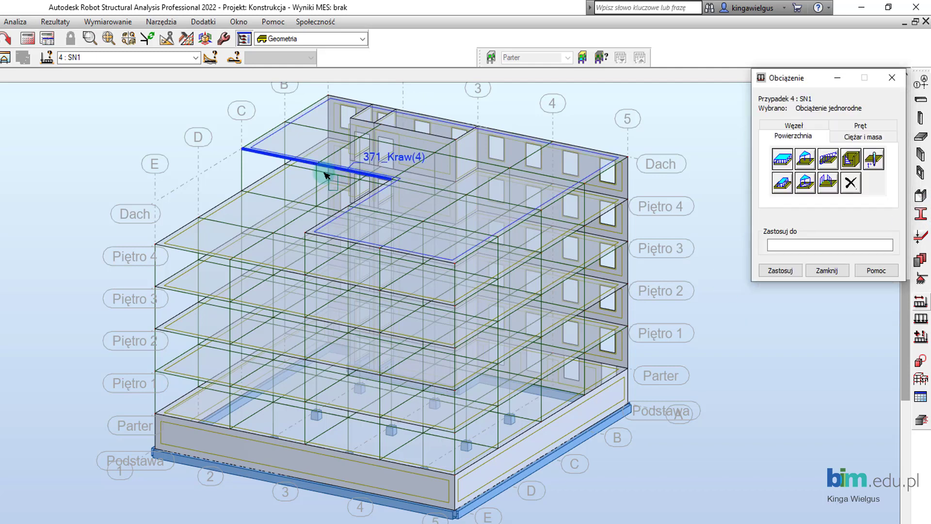
left_click(274, 143)
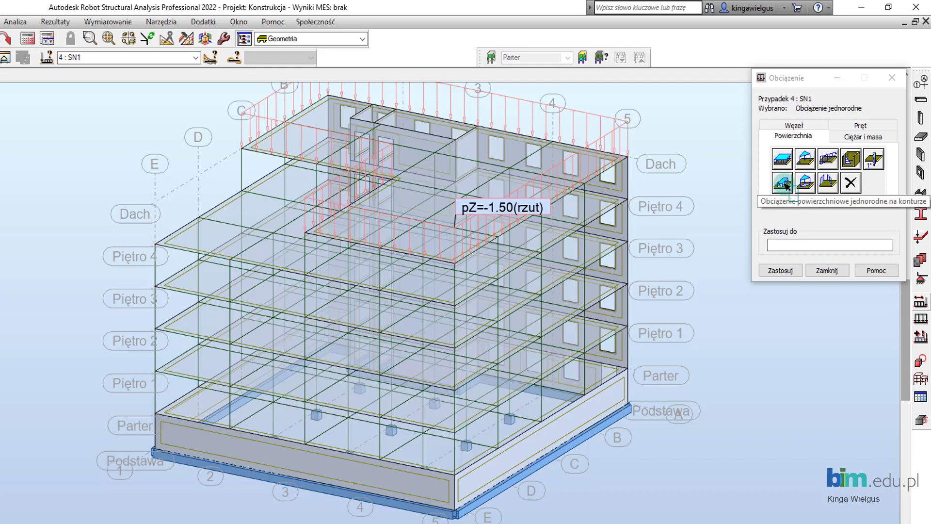
left_click(784, 183)
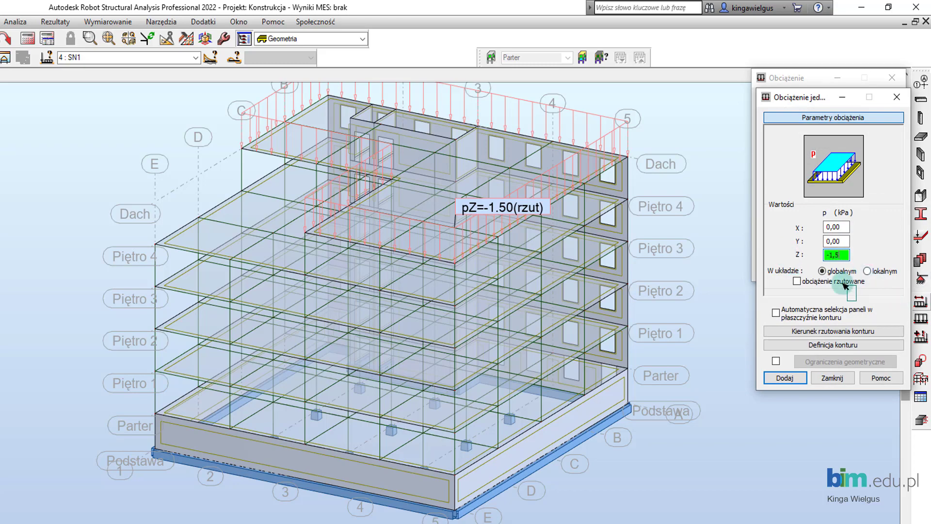
Outline the load contour through corners (0,0,12), (0,12,12), (12,12,12) and (12,0,12).
mouse_move(267, 270)
middle_mouse_down("shift")
mouse_move(301, 264)
mouse_move(503, 312)
mouse_move(474, 307)
mouse_move(495, 322)
middle_mouse_up("shift")
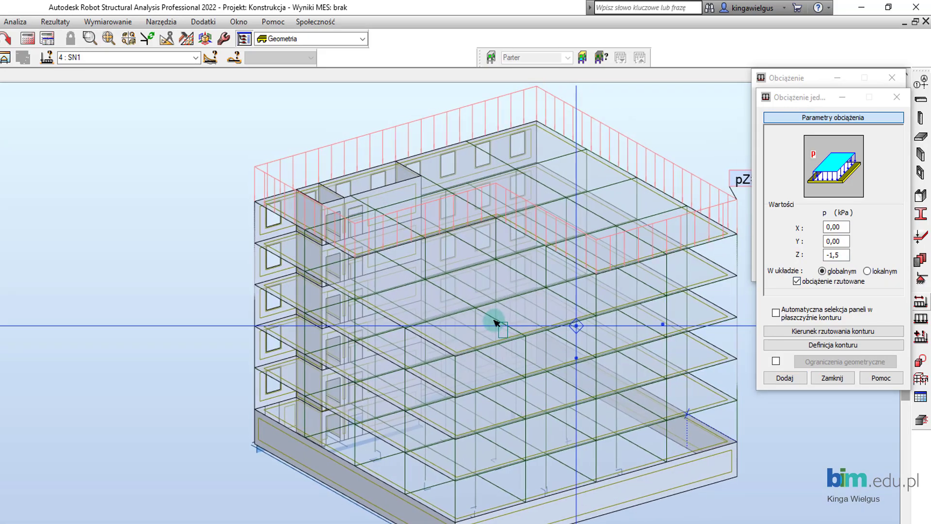
left_click(844, 346)
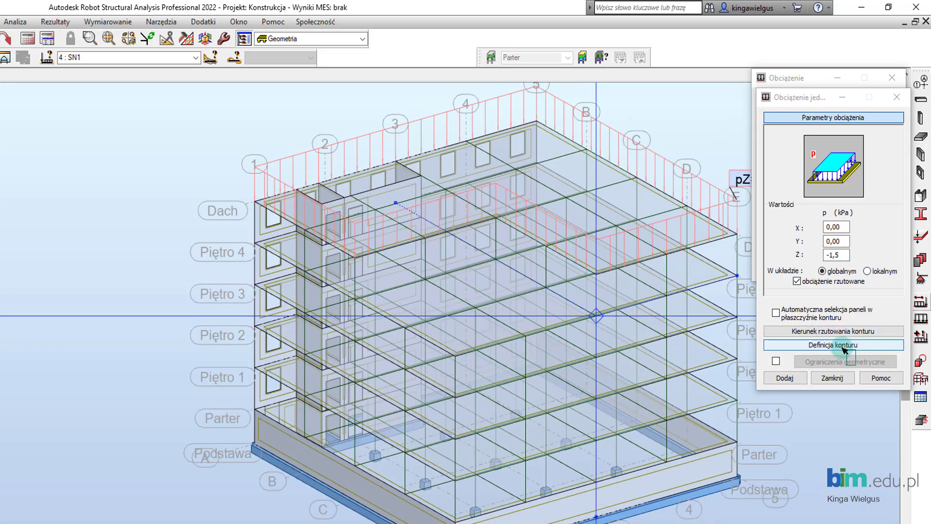
left_click(456, 356)
left_click(355, 300)
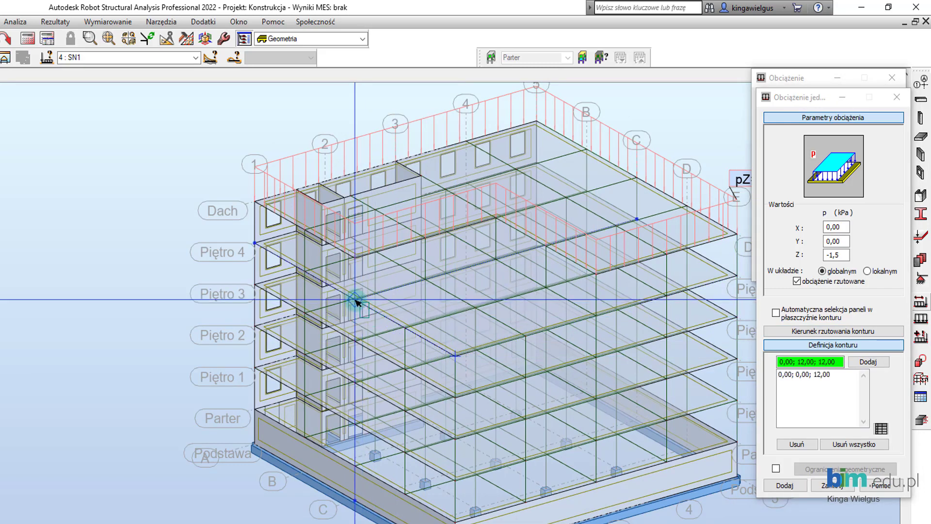
middle_click_drag(446, 294, 442, 308, "shift")
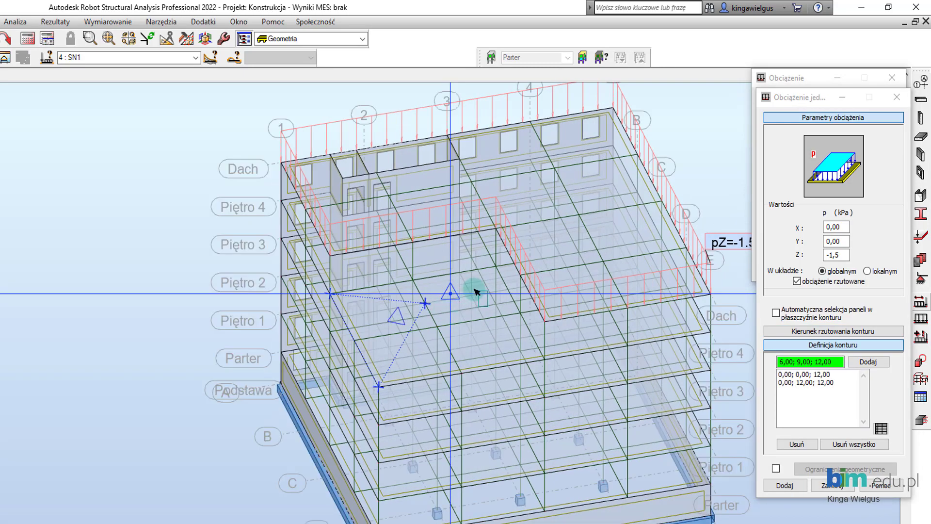
scroll(485, 286, "up", 2)
left_click(496, 267)
left_click(544, 359)
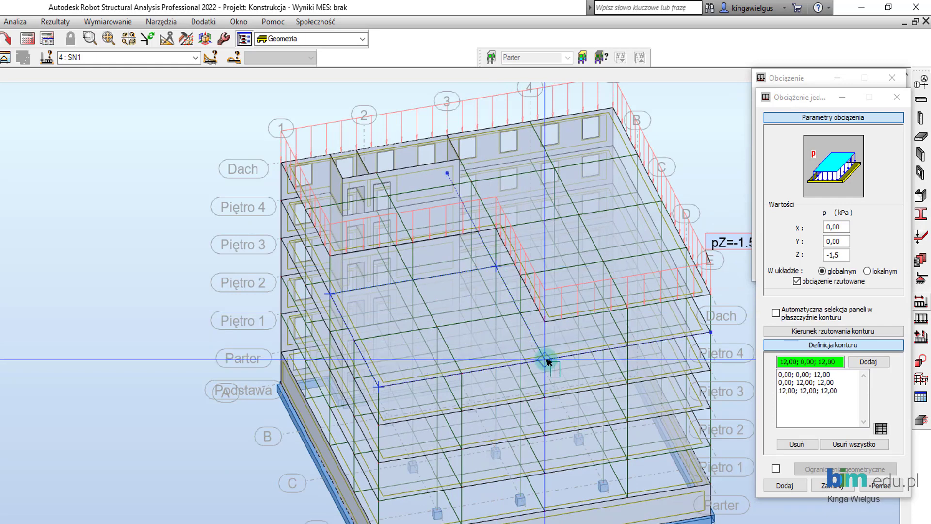
Add the projected -1.50 kPa contour load and apply it to the floor panel.
left_click(784, 485)
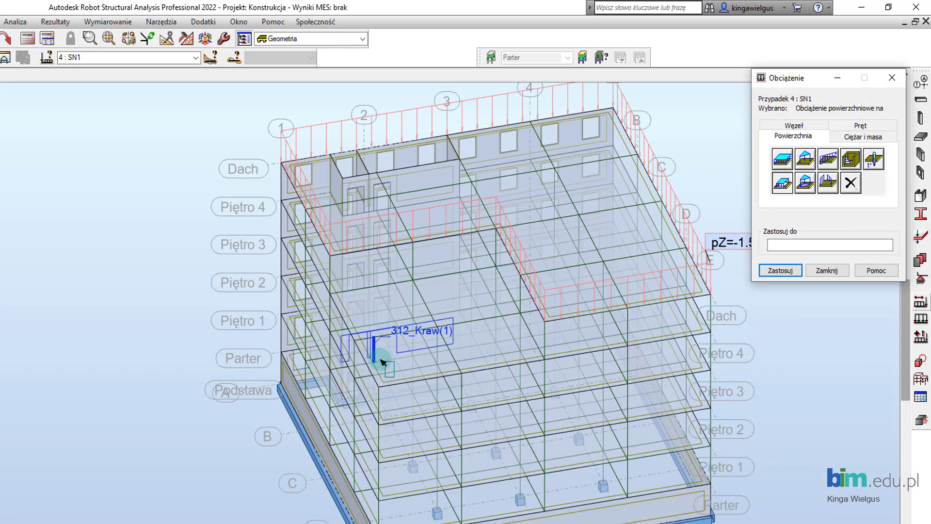
left_click(383, 381)
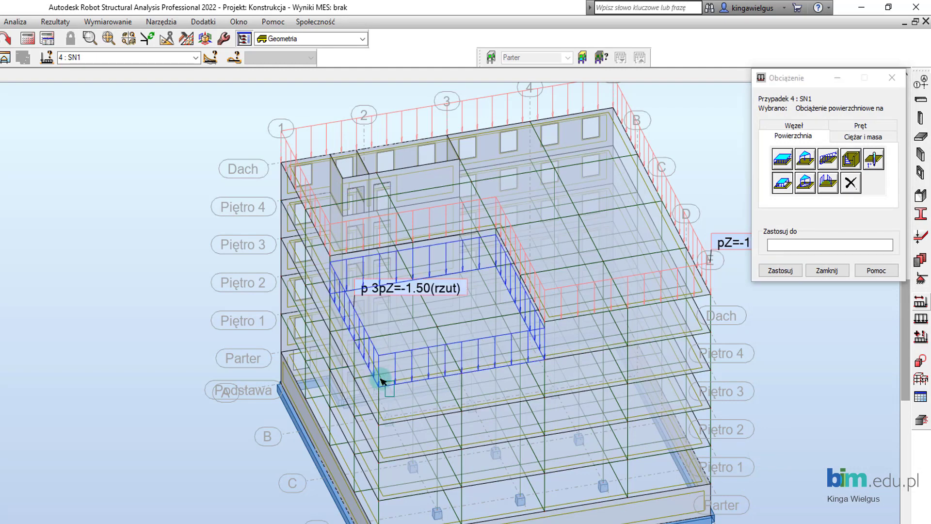
left_click(196, 57)
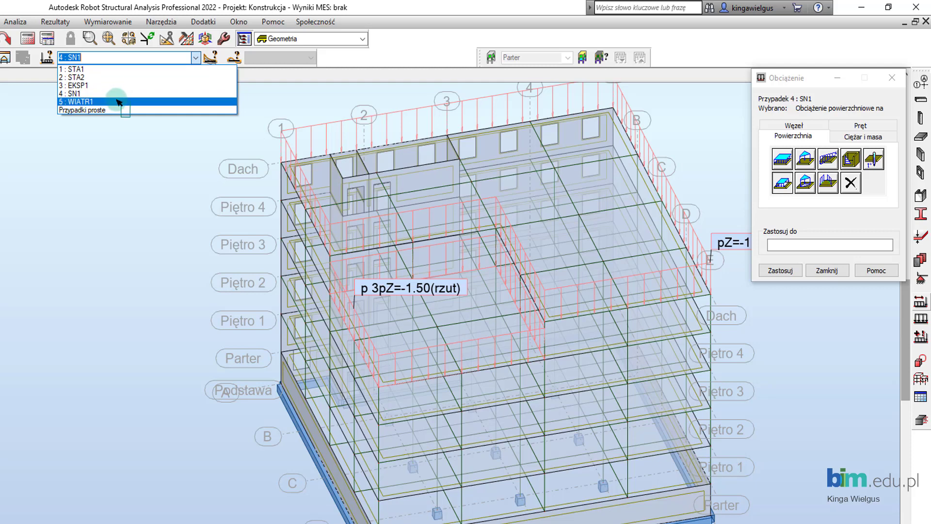
In case WIATR1, apply a local uniform load of Z = -1.5 to the top slab.
left_click(121, 102)
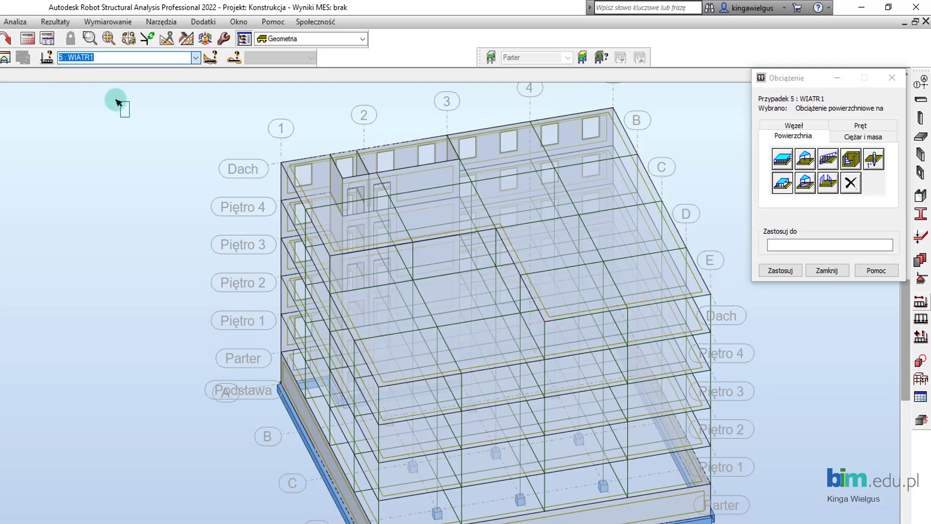
left_click(782, 159)
left_click(867, 252)
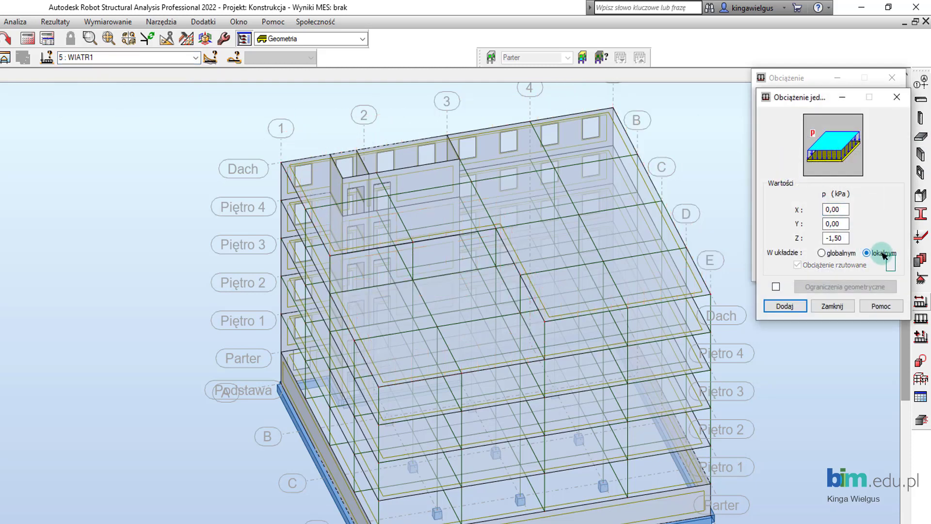
left_click(788, 307)
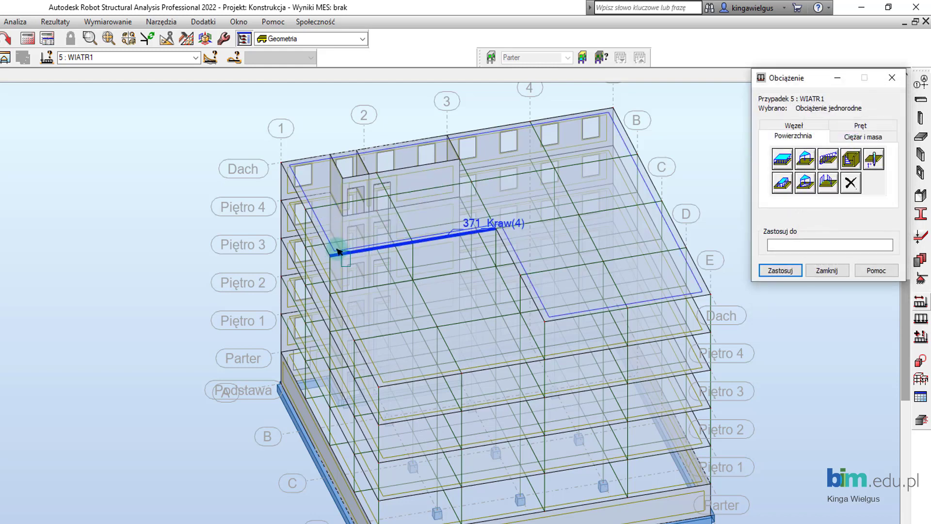
left_click(338, 252)
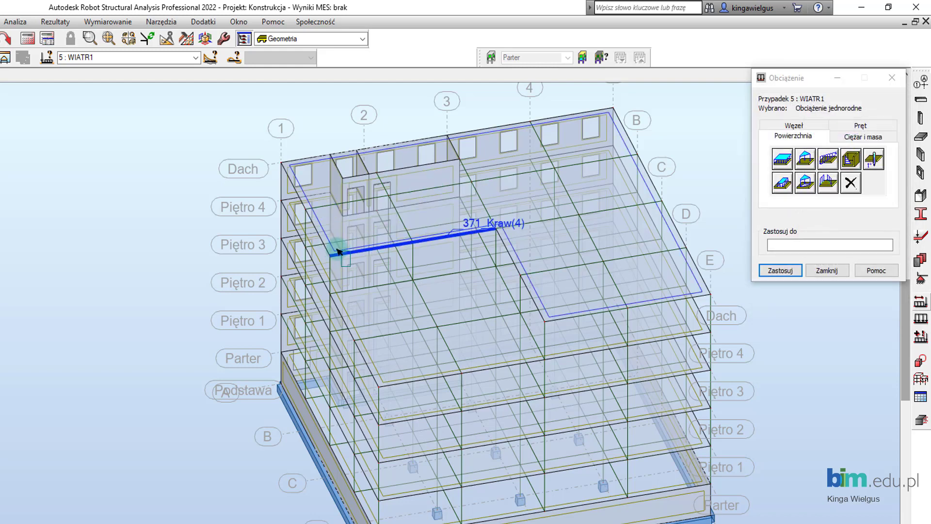
Add the -1.50 contour load over corners (0,0,12) to (12,0,12), then close the Load panel.
left_click(784, 185)
left_click(818, 345)
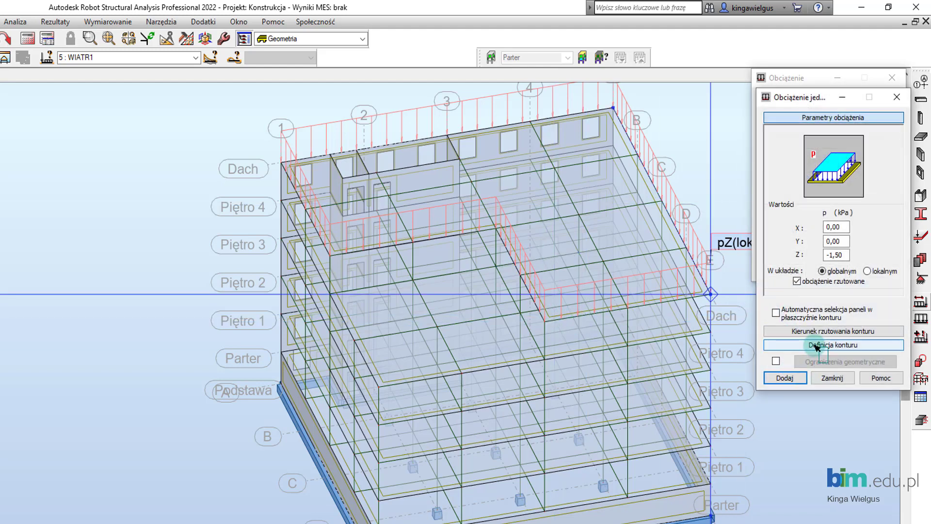
left_click(370, 370)
left_click(331, 295)
left_click(495, 266)
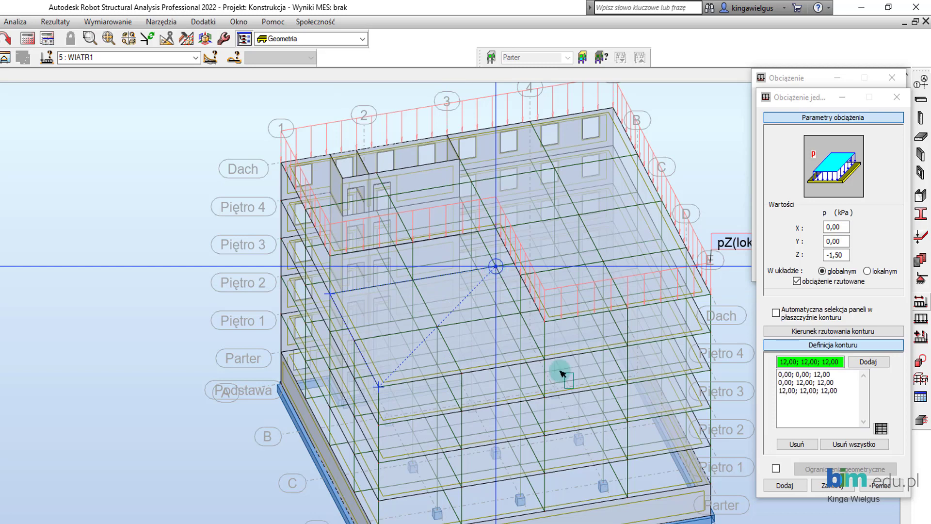
left_click(544, 357)
left_click(379, 386)
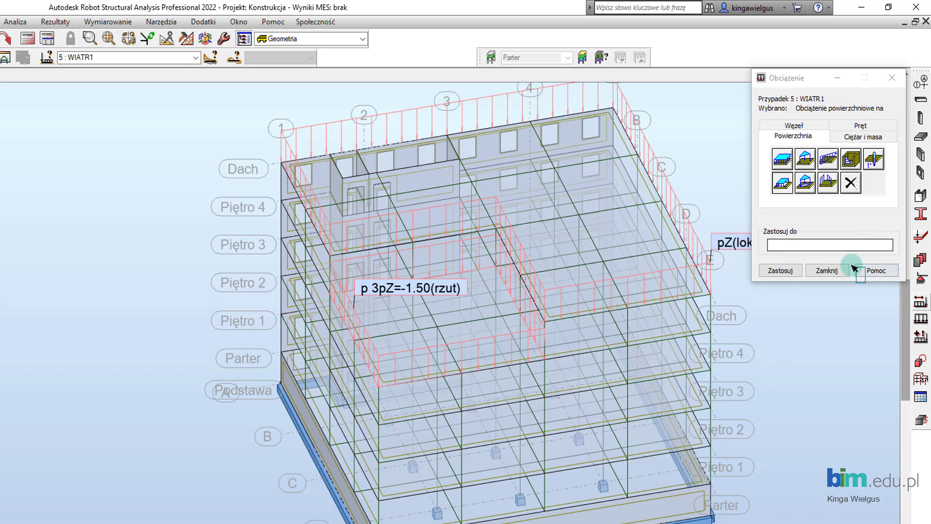
left_click(836, 272)
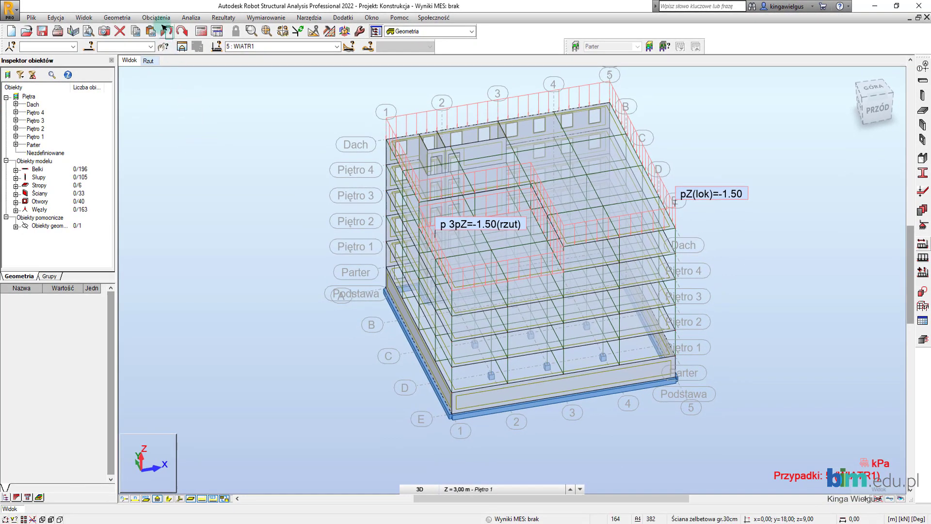
Create combination KOMB_SGN containing all five load cases and apply it.
left_click(164, 19)
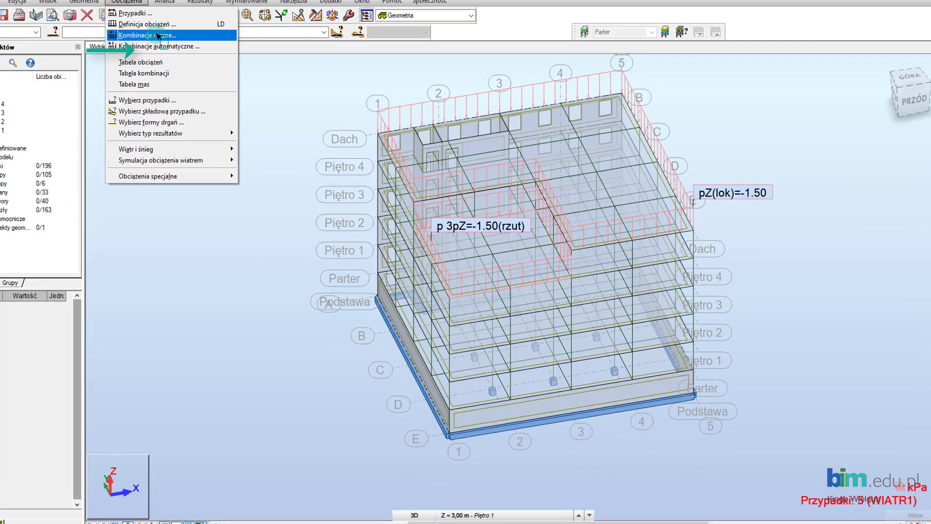
left_click(165, 49)
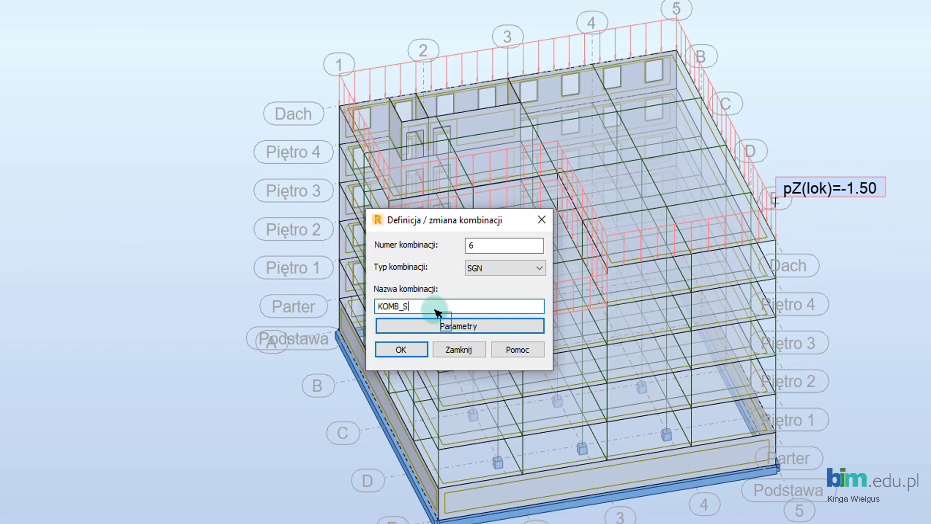
left_click(399, 350)
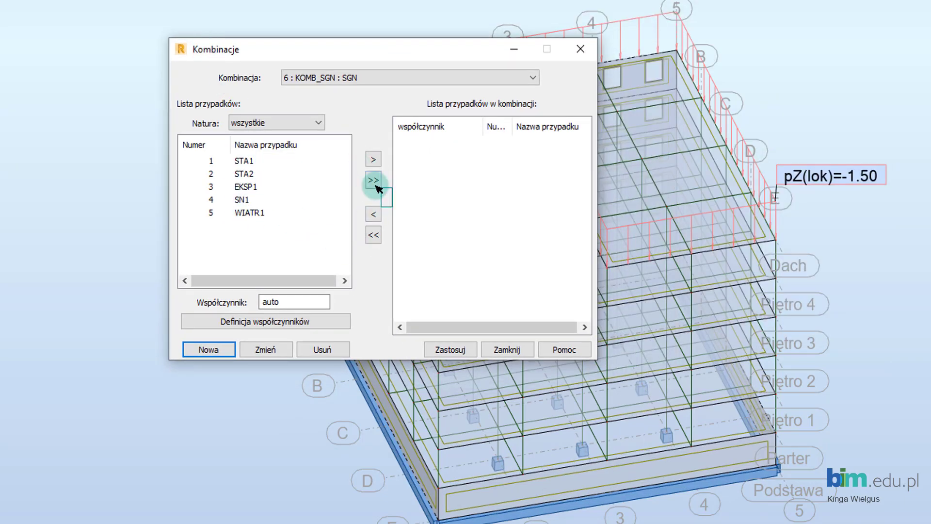
left_click(374, 183)
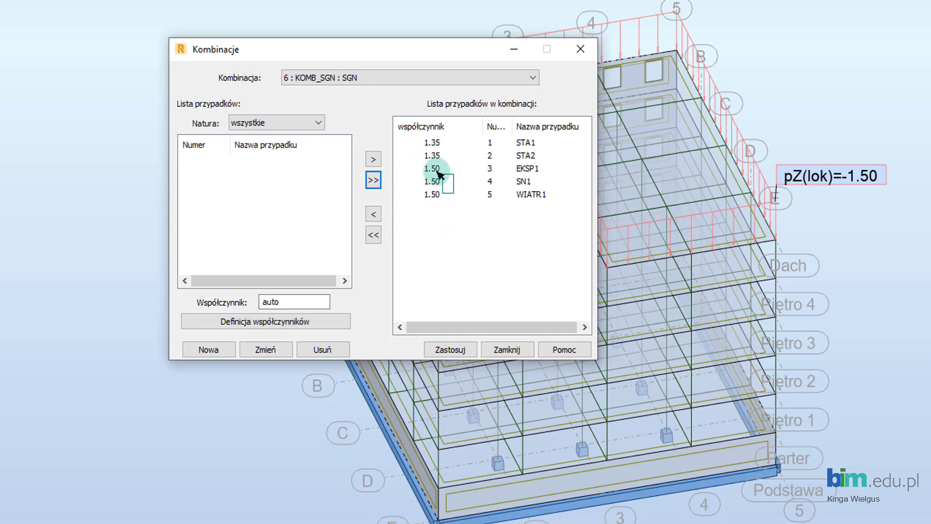
left_click(450, 353)
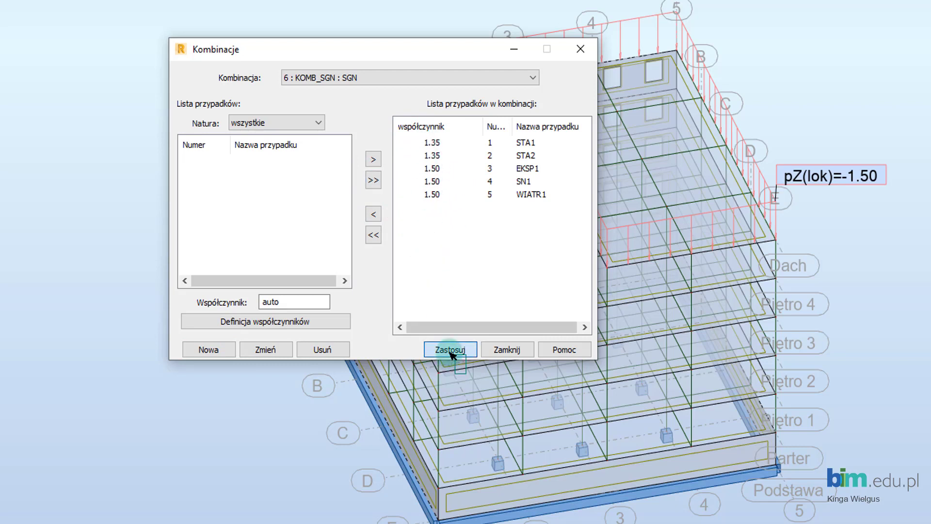
Create SGU combination 7 KOMB_SGU from STA1 through WIATR1 and close the Combinations window.
left_click(208, 349)
left_click(416, 177)
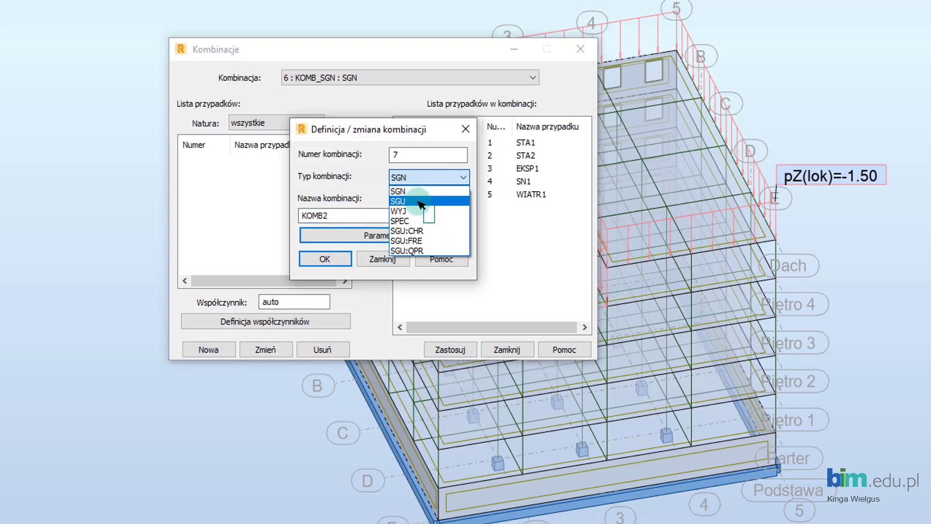
left_click(424, 198)
left_click_drag(324, 217, 339, 211)
type("_SGU")
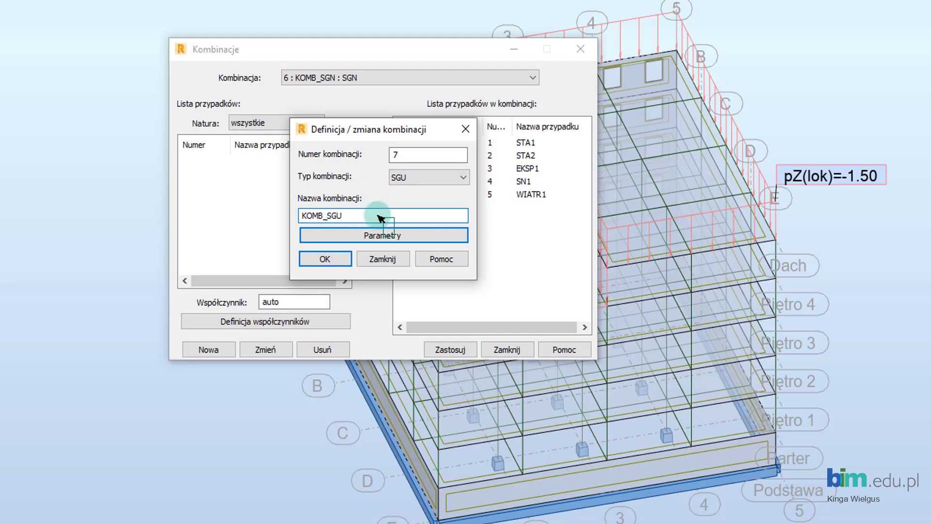
left_click(325, 258)
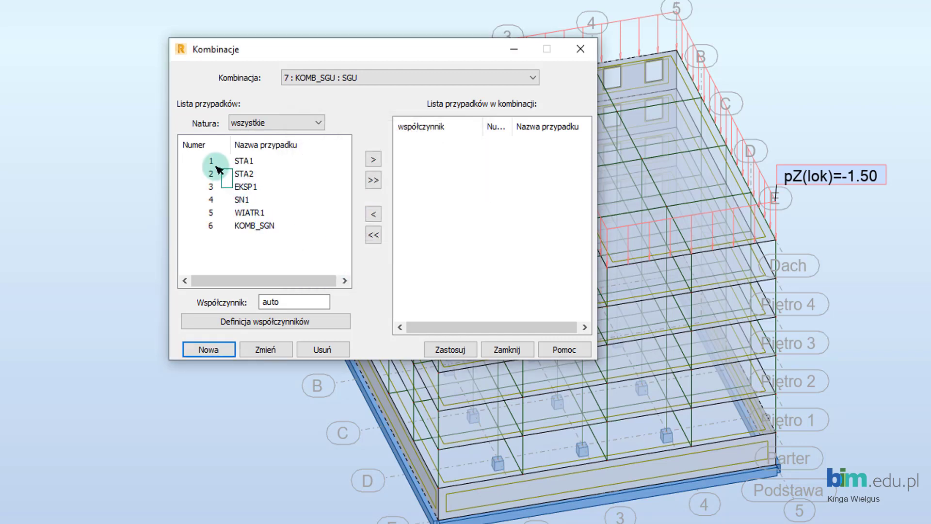
left_click(211, 161)
left_click(211, 214, "shift")
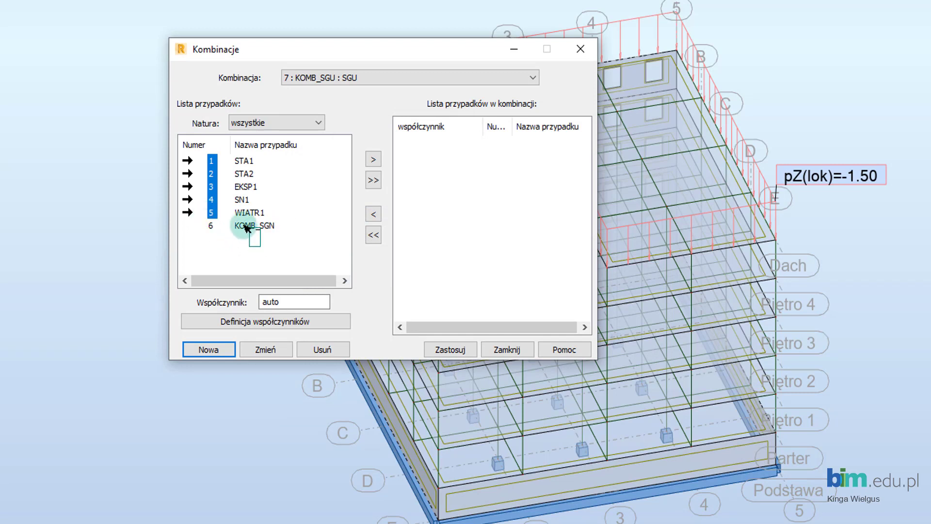
left_click(372, 161)
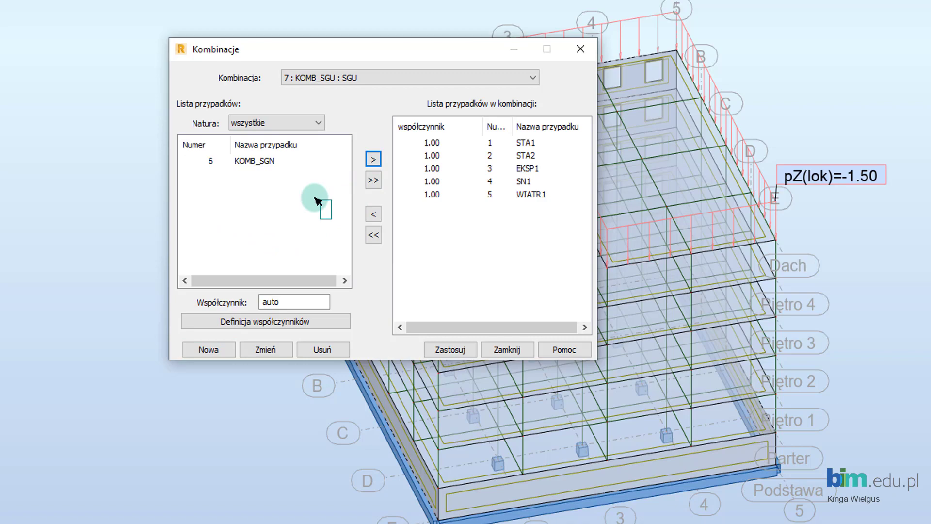
left_click(450, 349)
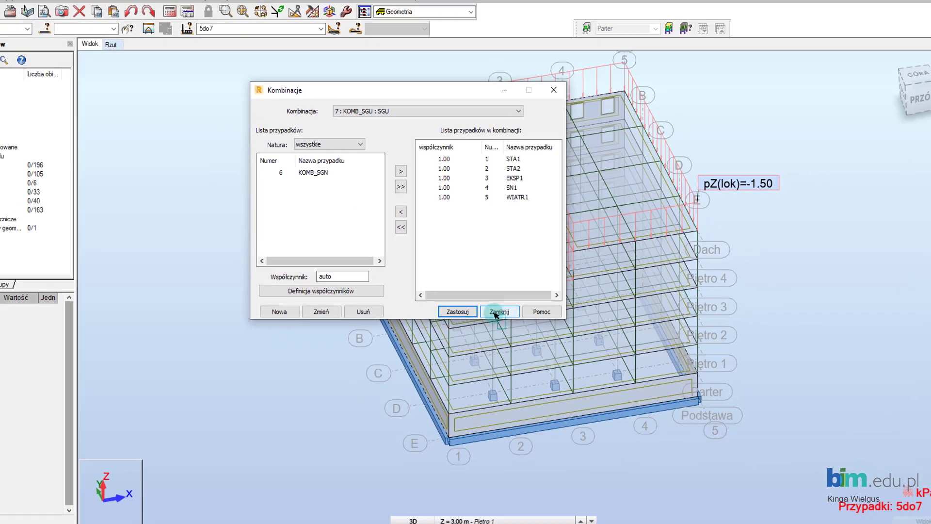
left_click(494, 304)
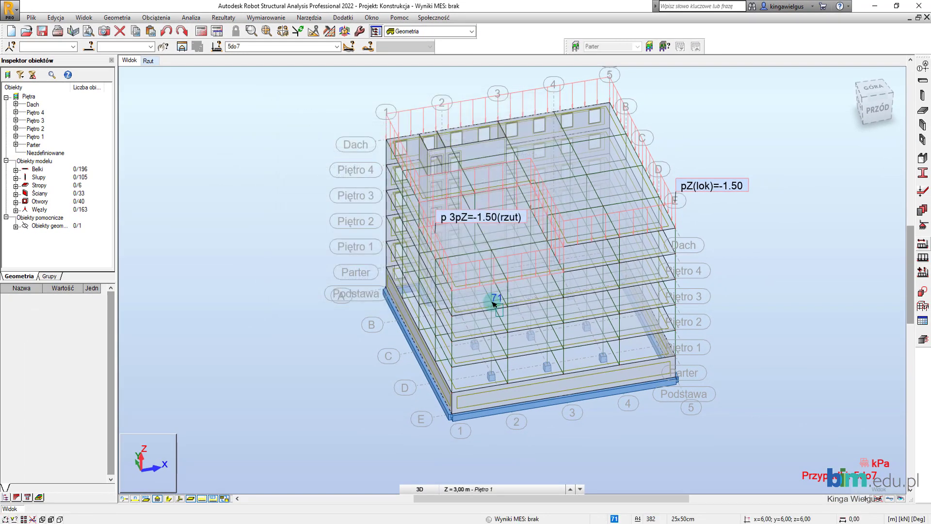
Run the structural calculation so the meshed model gets current FE results.
scroll(218, 232, "up", 2)
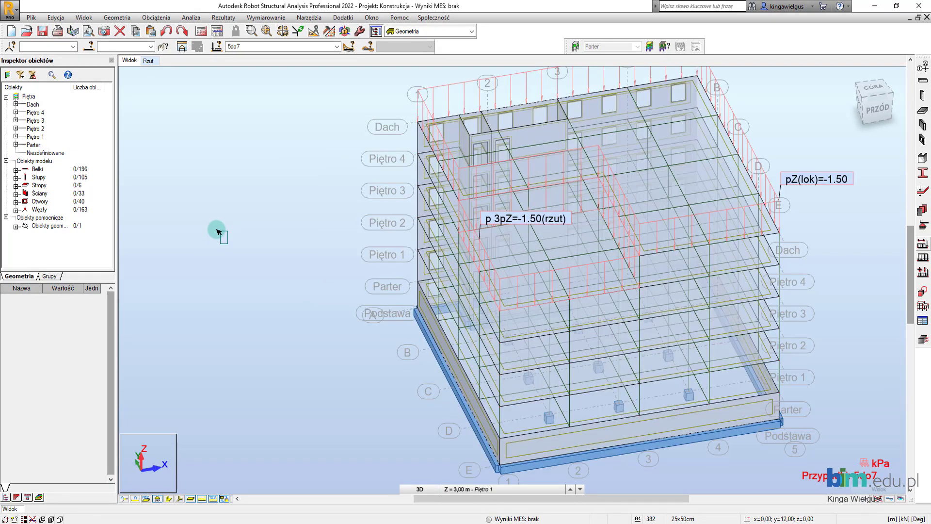
scroll(218, 232, "down", 2)
scroll(198, 209, "down", 2)
scroll(197, 210, "down", 1)
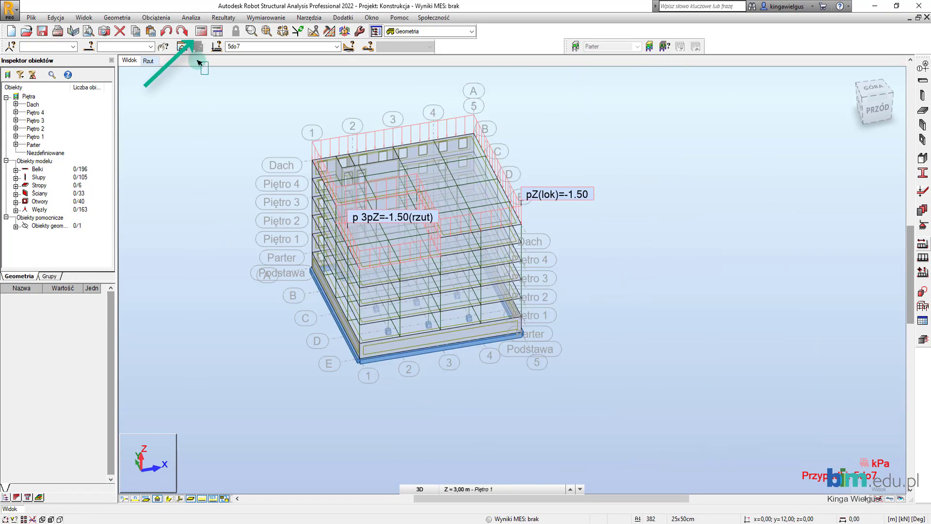
left_click(202, 36)
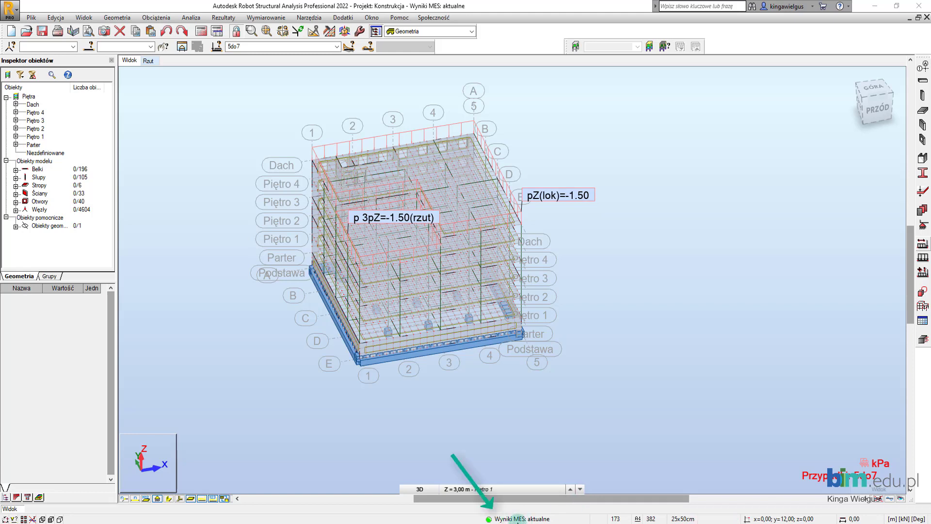
left_click(472, 31)
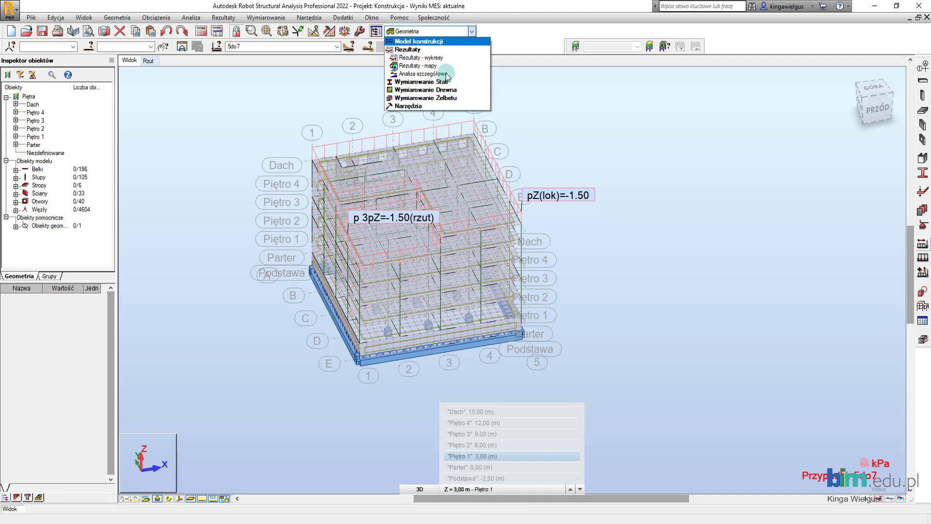
mouse_move(408, 48)
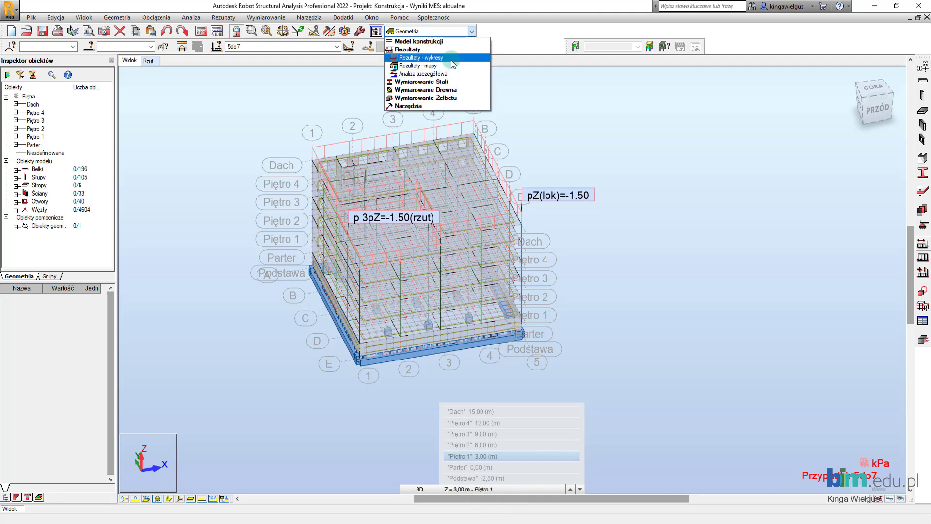
Switch to the Rezultaty - wykresy layout, hide loads and mesh, and show the STA1 deformation.
left_click(451, 58)
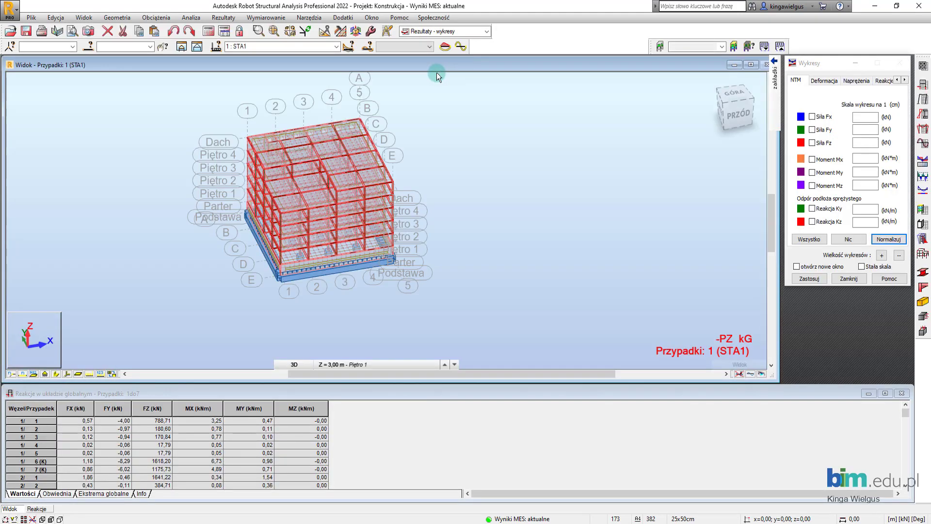
left_click(91, 376)
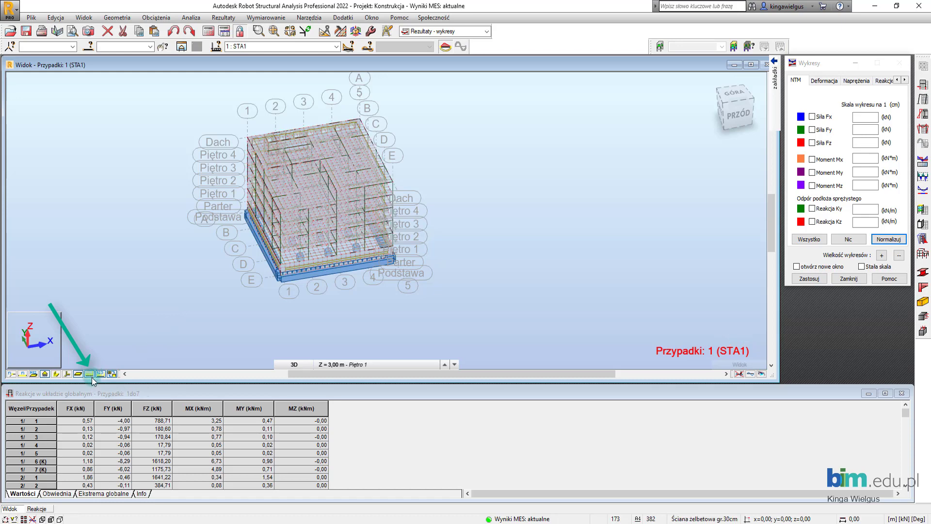
left_click(109, 375)
scroll(303, 201, "up", 2)
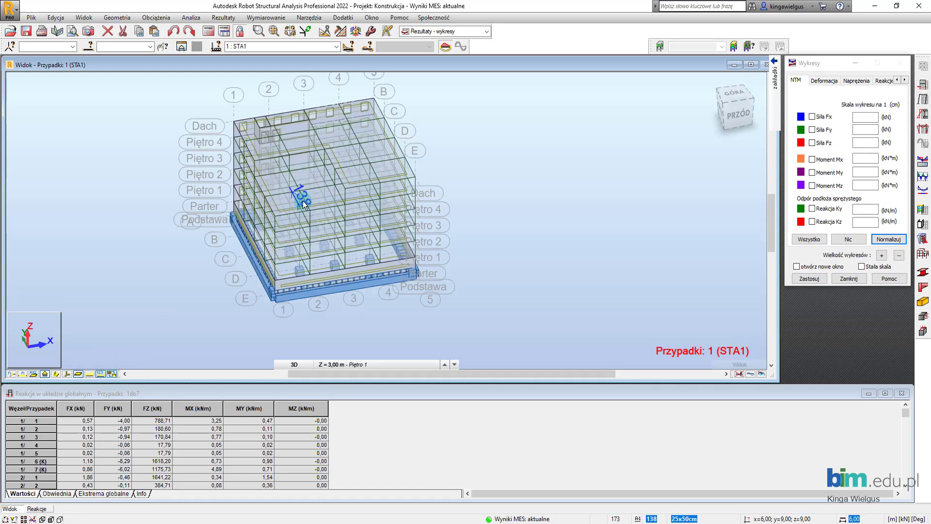
scroll(340, 194, "up", 1)
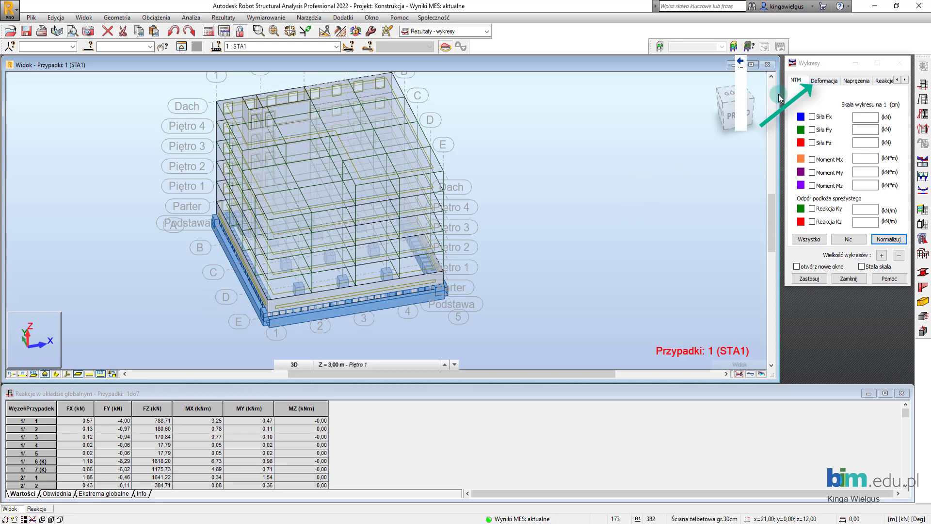
mouse_move(775, 73)
left_click(833, 84)
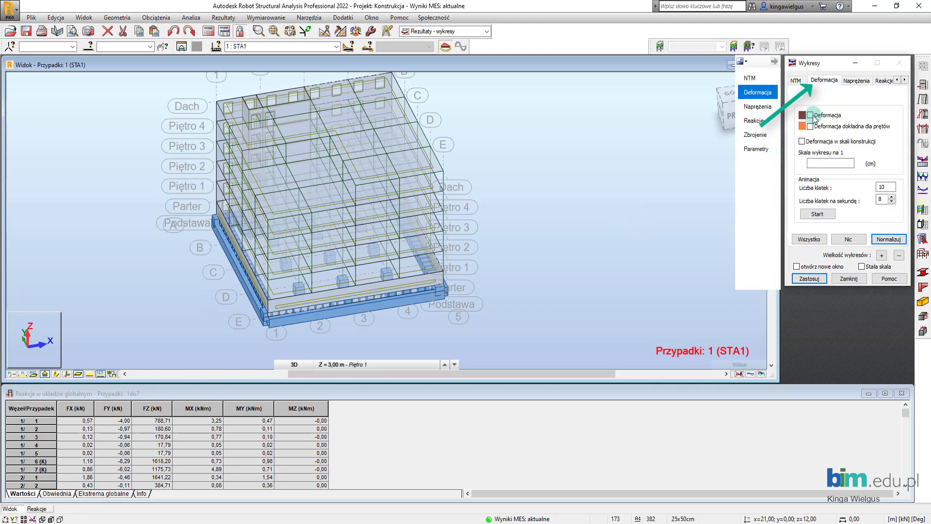
left_click(809, 278)
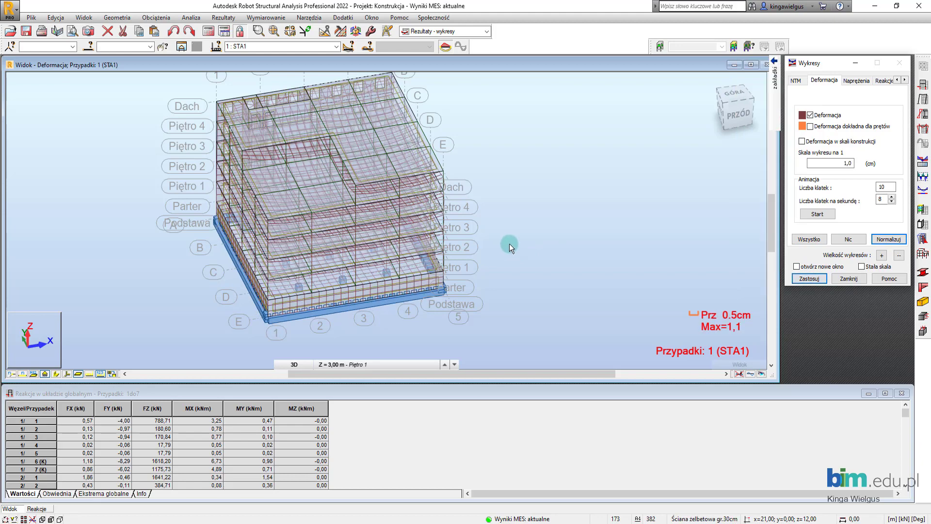
Add value labels to the deformation diagram, showing a peak of 1.1.
middle_click_drag(500, 238, 554, 222, "shift")
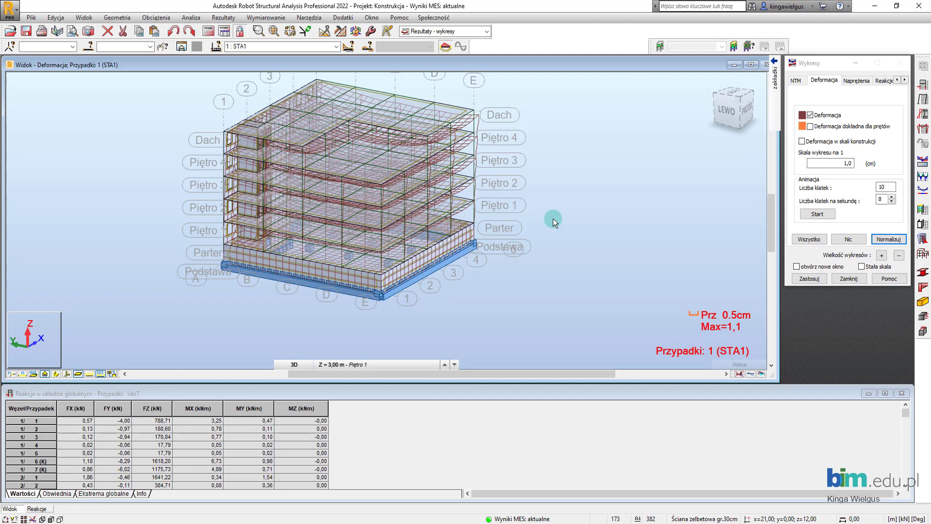
mouse_move(775, 74)
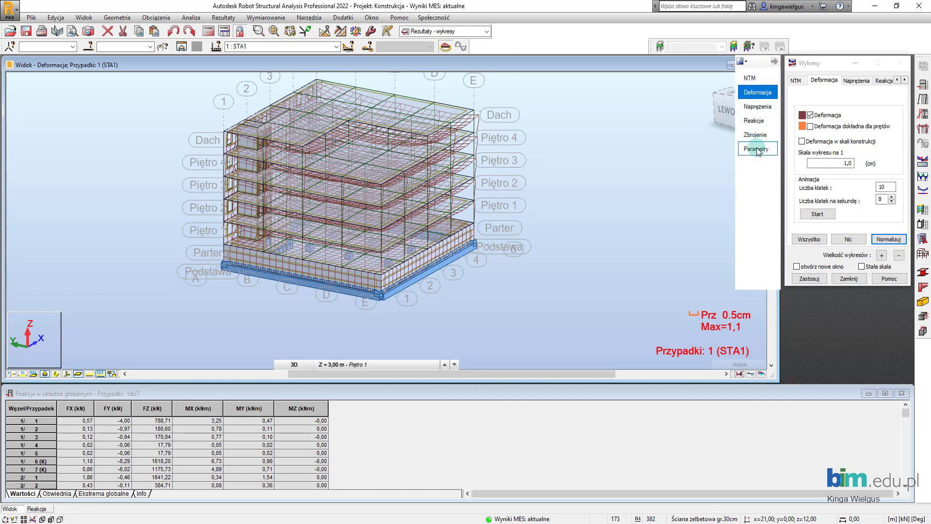
left_click(757, 147)
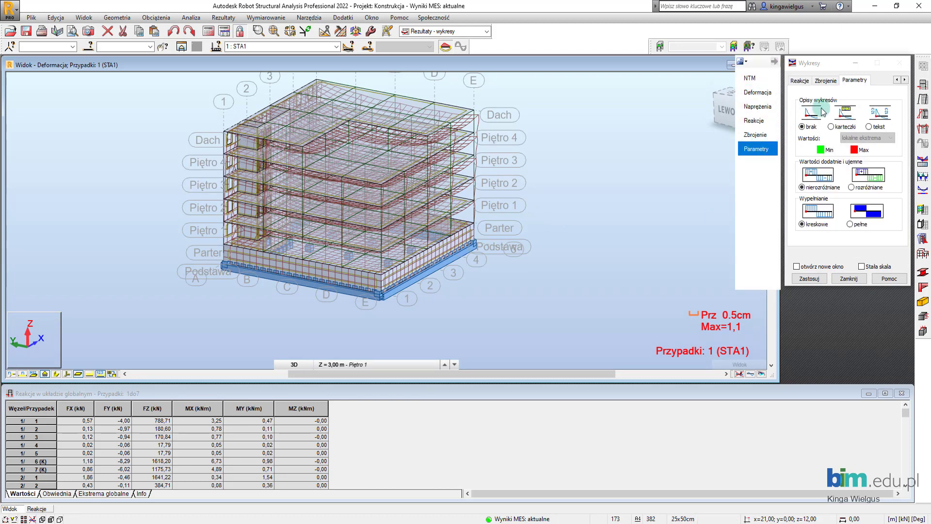
left_click(831, 127)
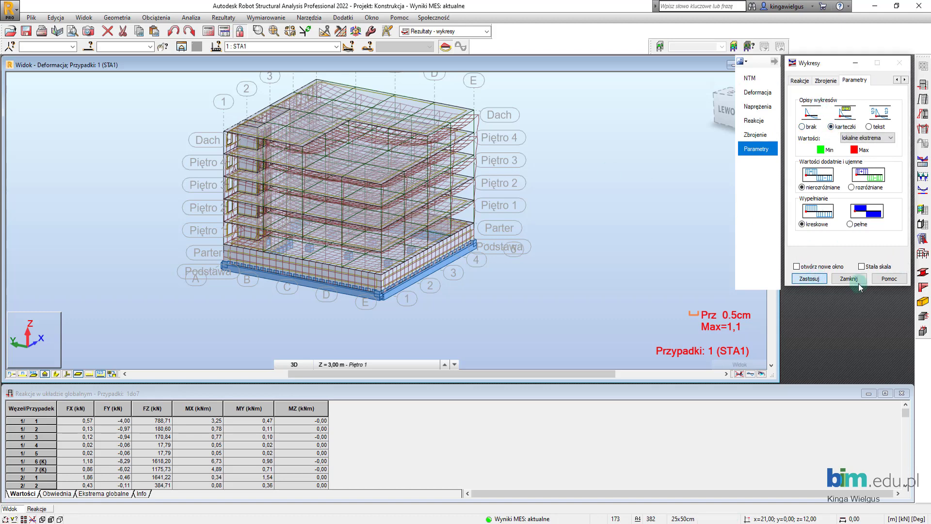
left_click(809, 279)
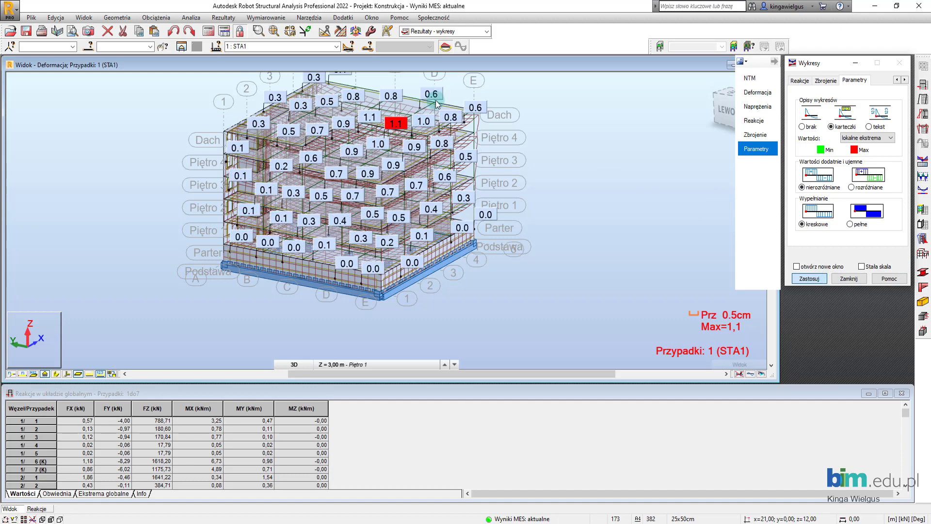
left_click(556, 175)
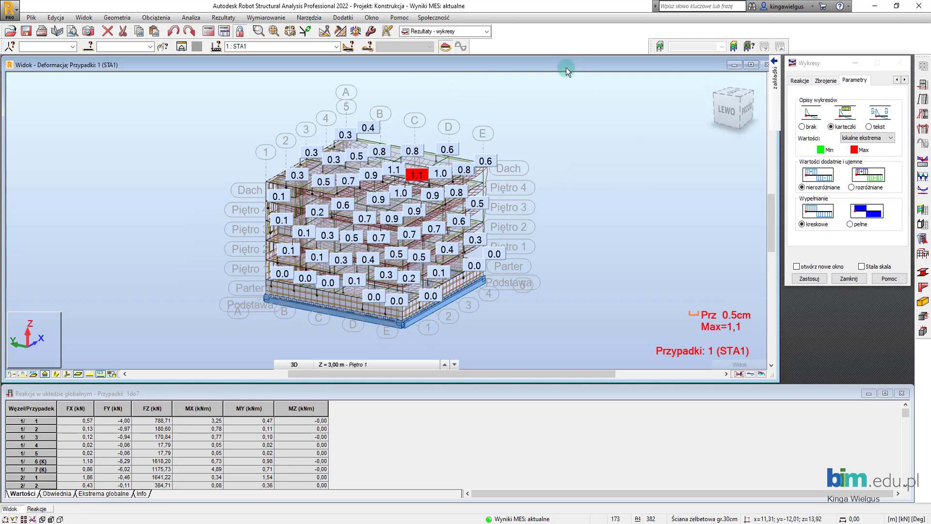
left_click(337, 47)
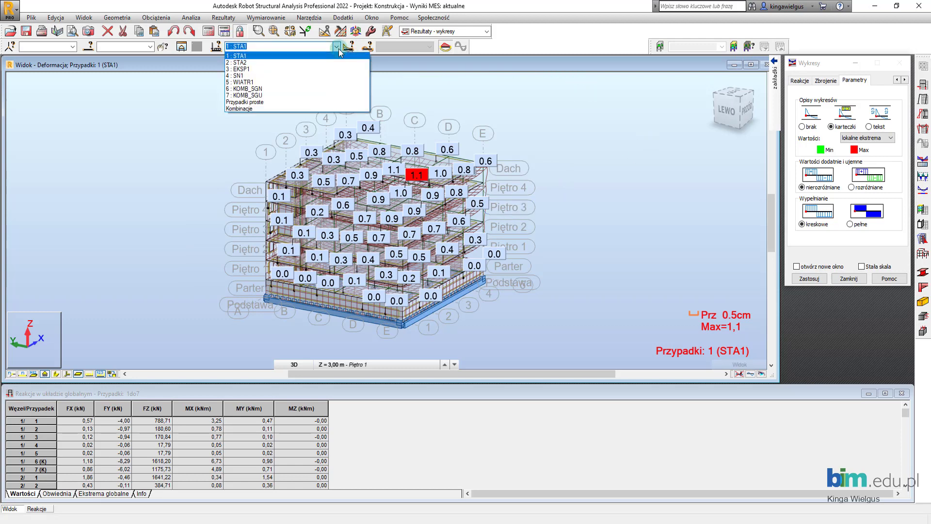
Display the Fz force diagram for combination KOMB_SGU.
left_click(280, 95)
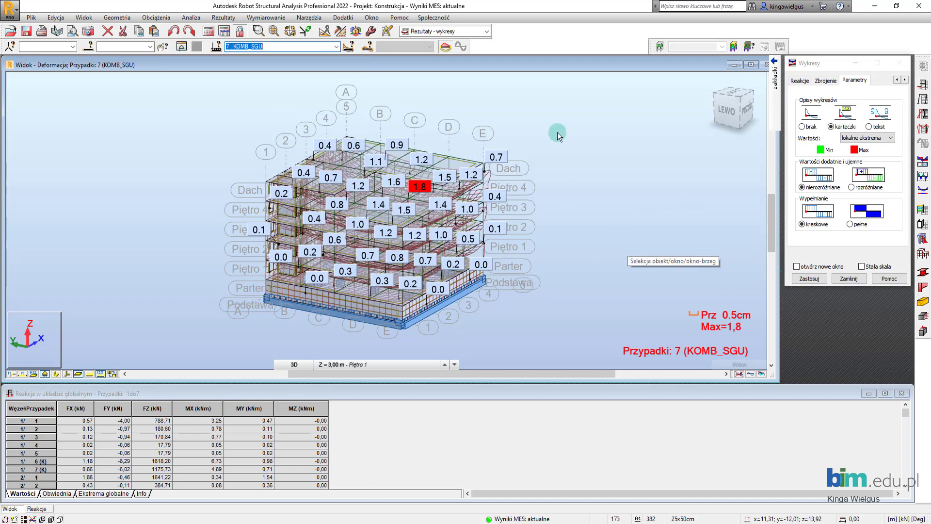
left_click(757, 92)
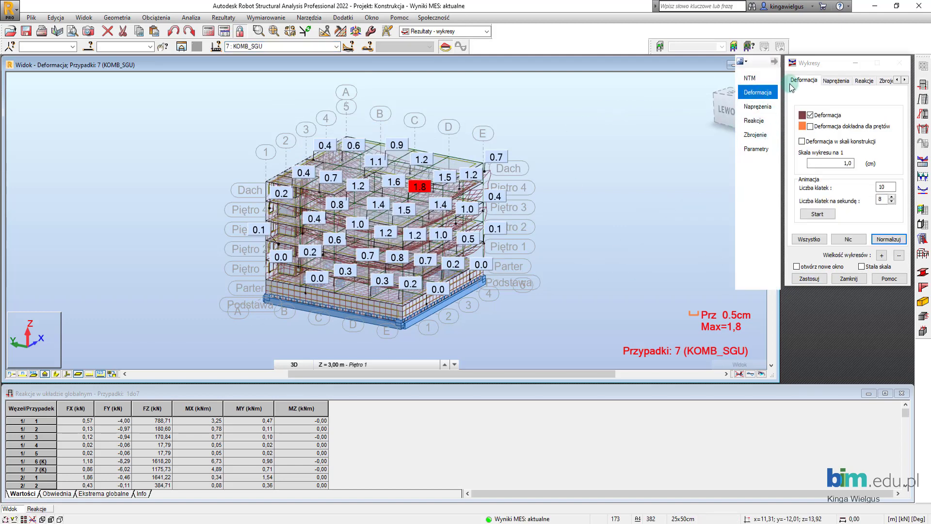
left_click(766, 82)
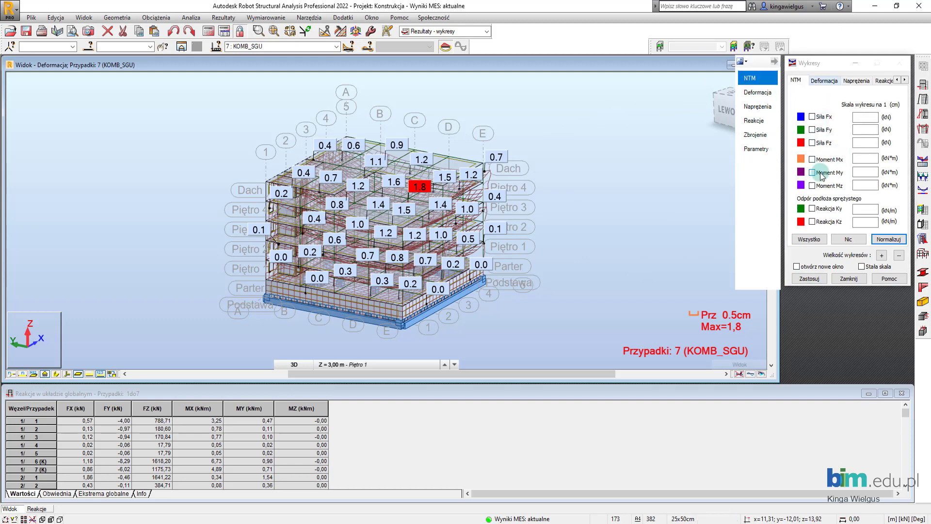
left_click(812, 143)
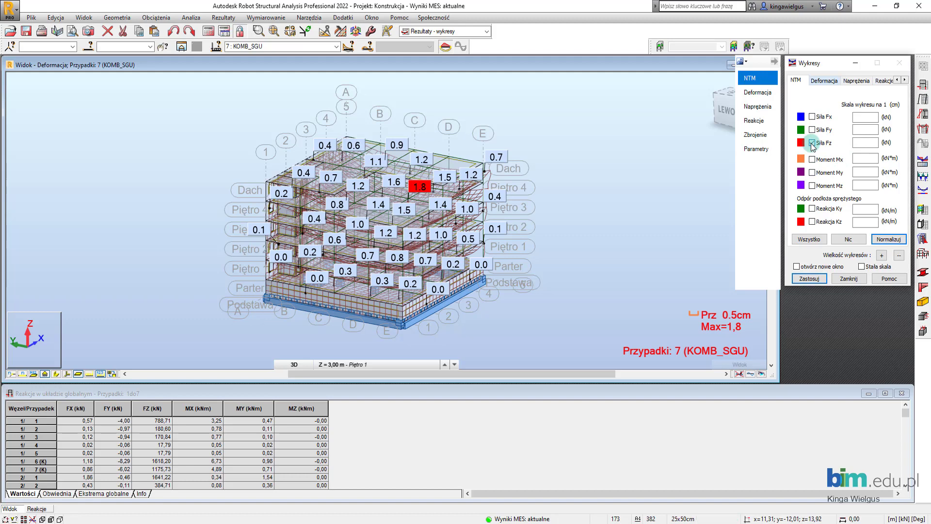
left_click(809, 279)
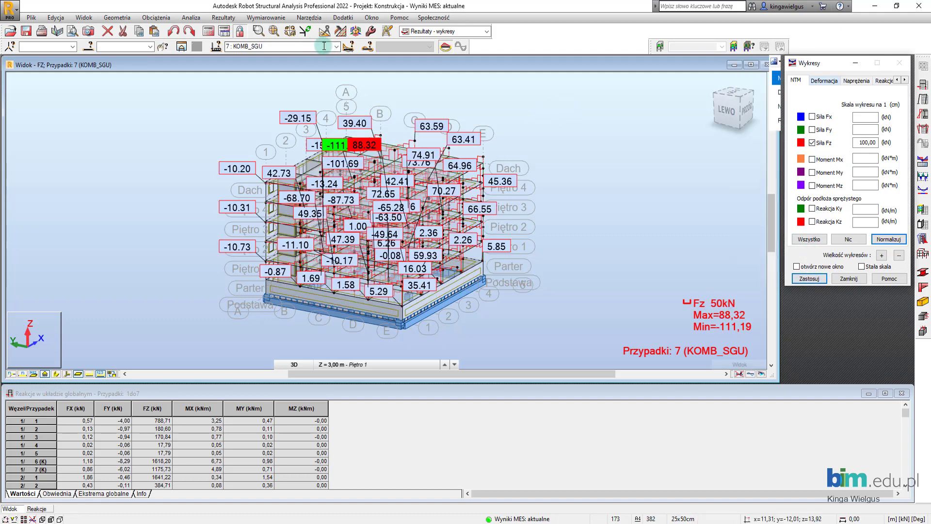
Show the KOMB_SGN Mz moment diagram (max 62.42, min -58.69 kNm), then clear it.
left_click(291, 46)
left_click(281, 88)
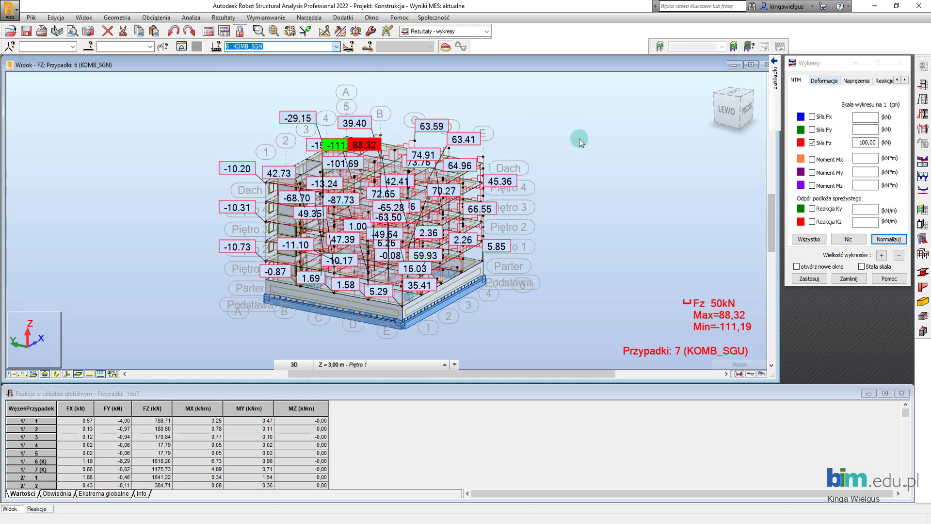
left_click(884, 241)
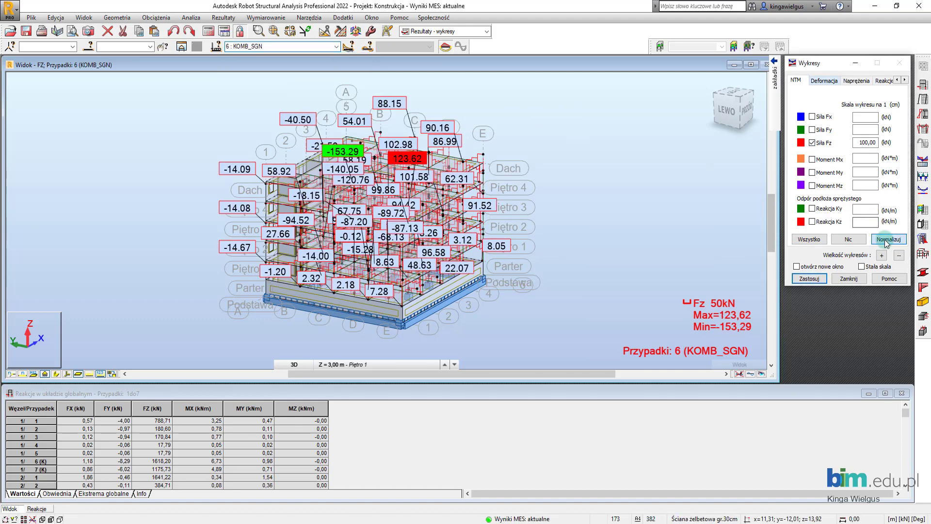
left_click(812, 186)
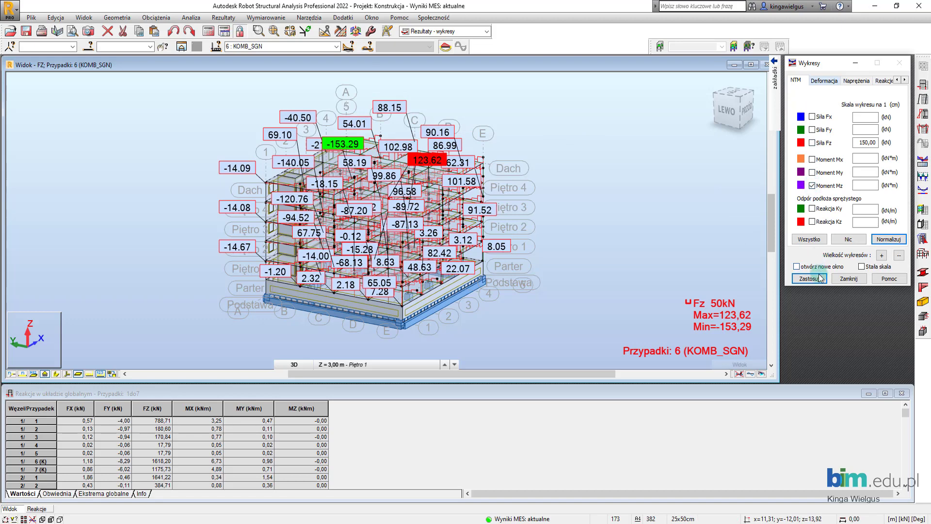
left_click(809, 278)
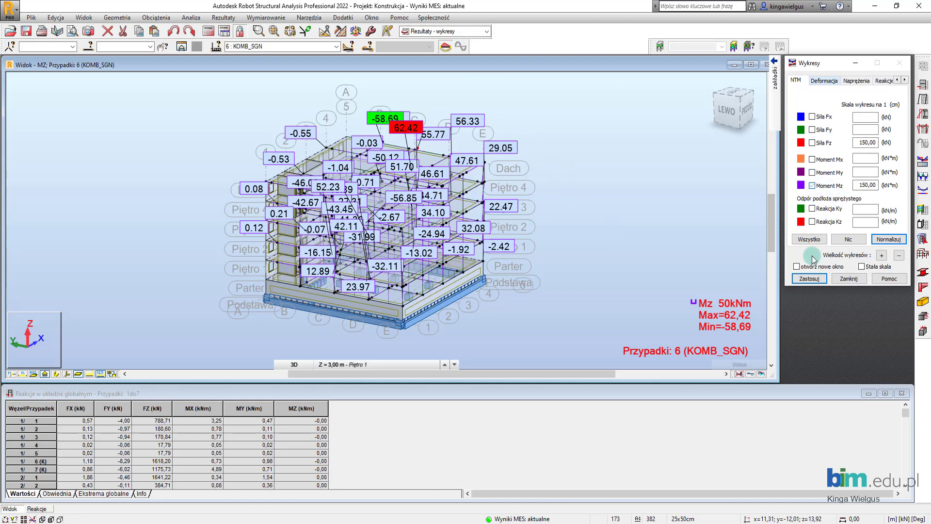
left_click(813, 278)
In the Rezultaty - mapy layout, display the KOMB_SGN MXY moment map, then clear it.
left_click(484, 32)
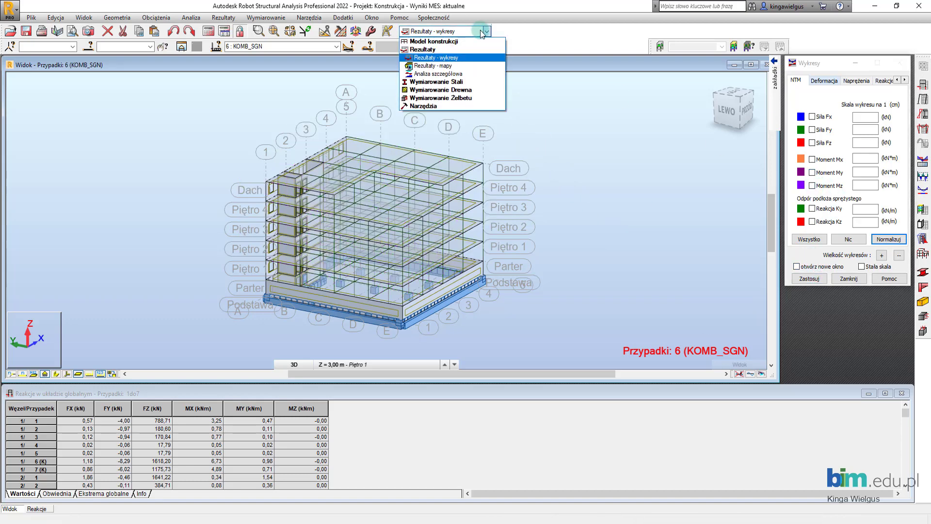
left_click(452, 67)
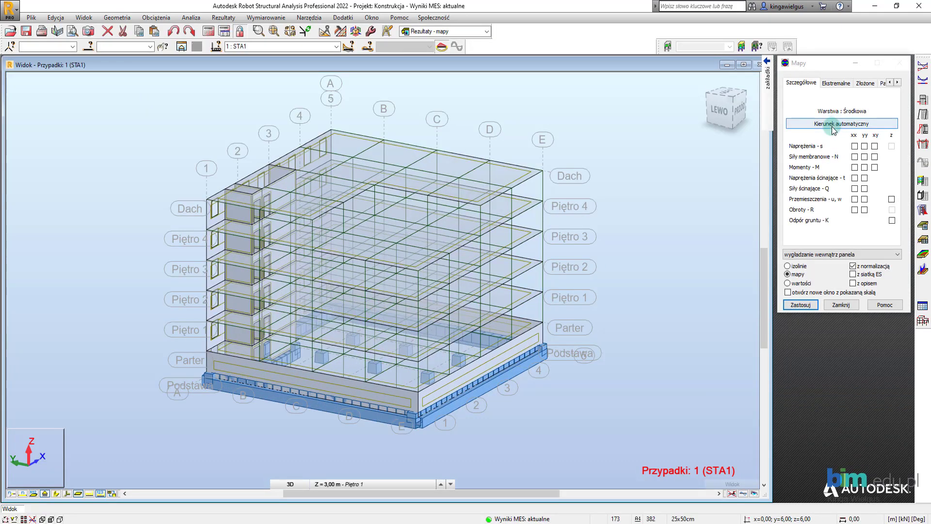
left_click(336, 47)
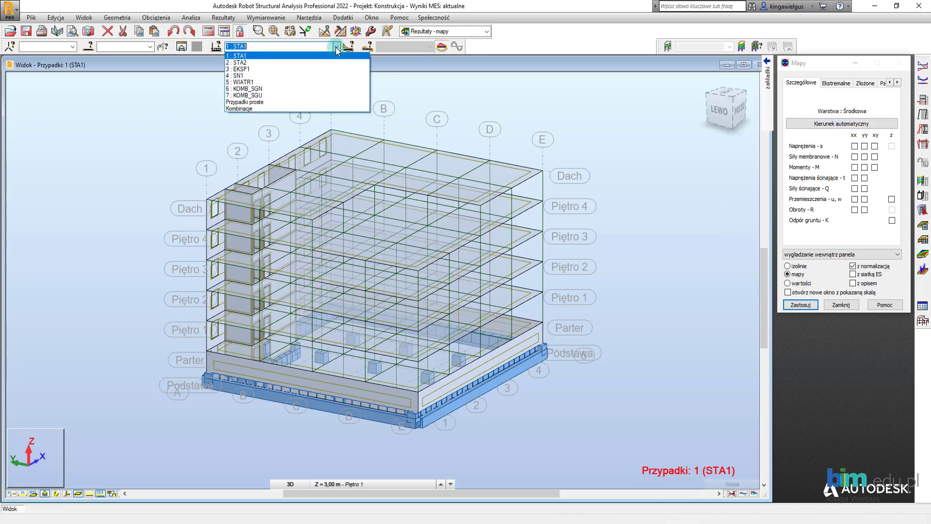
left_click(301, 89)
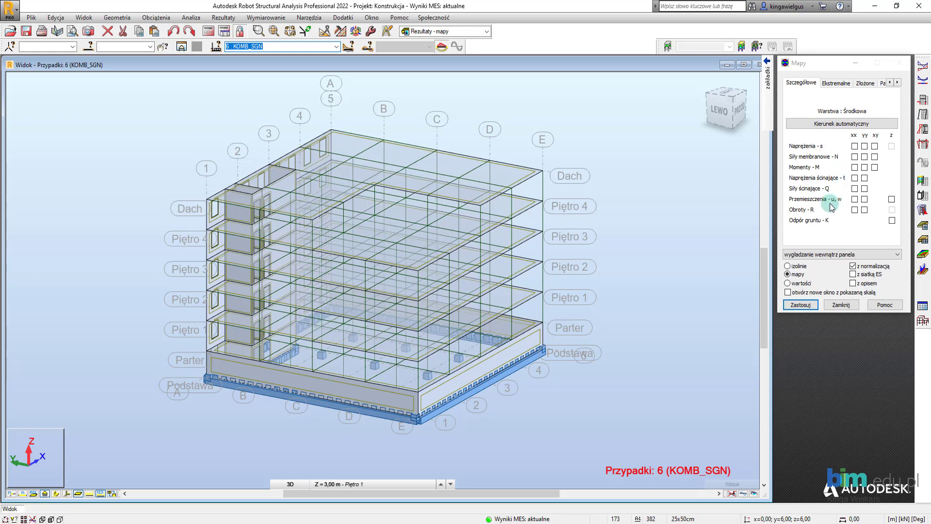
left_click(874, 167)
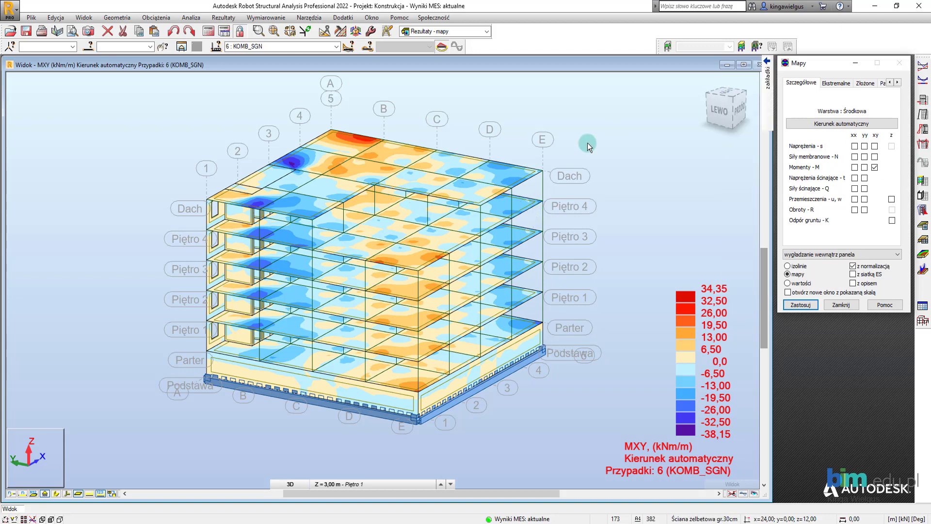
left_click(801, 304)
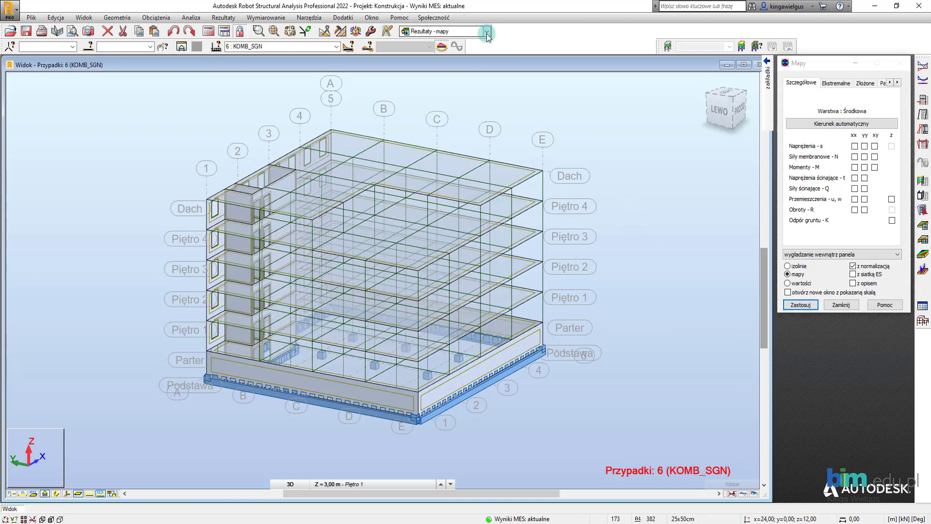
left_click(464, 32)
Return to the Geometria layout and bring the Revit window to the front.
left_click(450, 49)
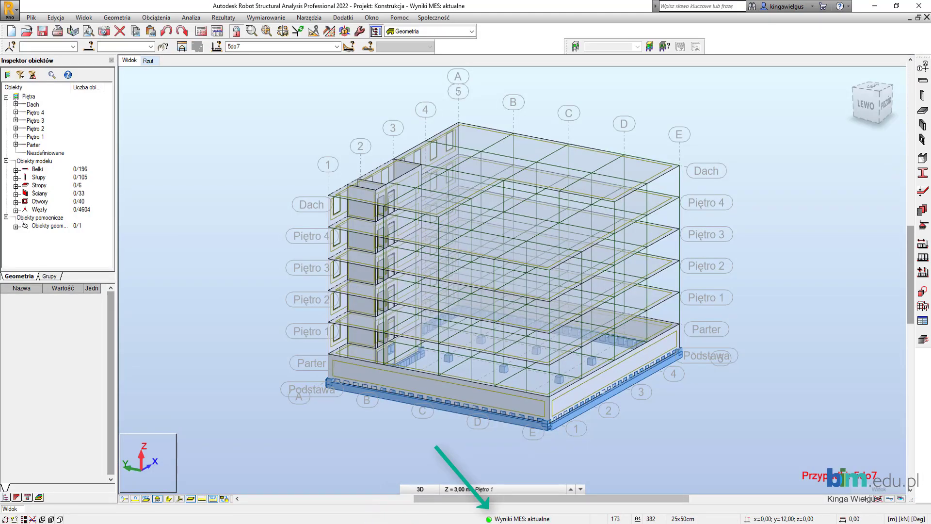
left_click(371, 522)
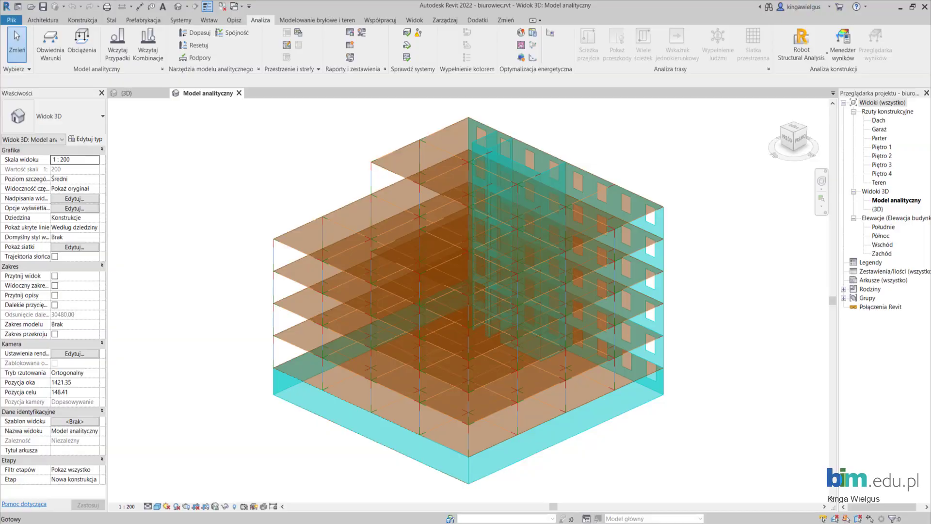
Update the Revit model and results from Robot through the Robot Structural Analysis link.
left_click(819, 61)
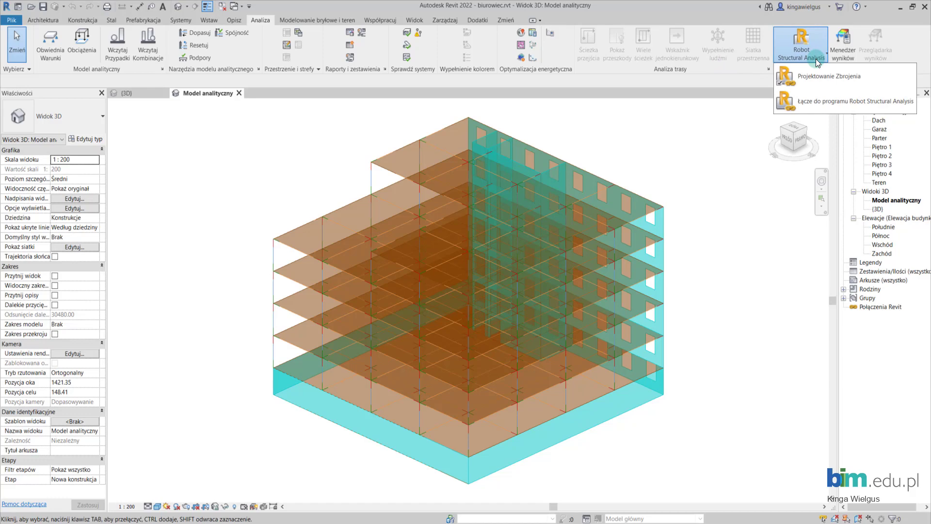
left_click(818, 103)
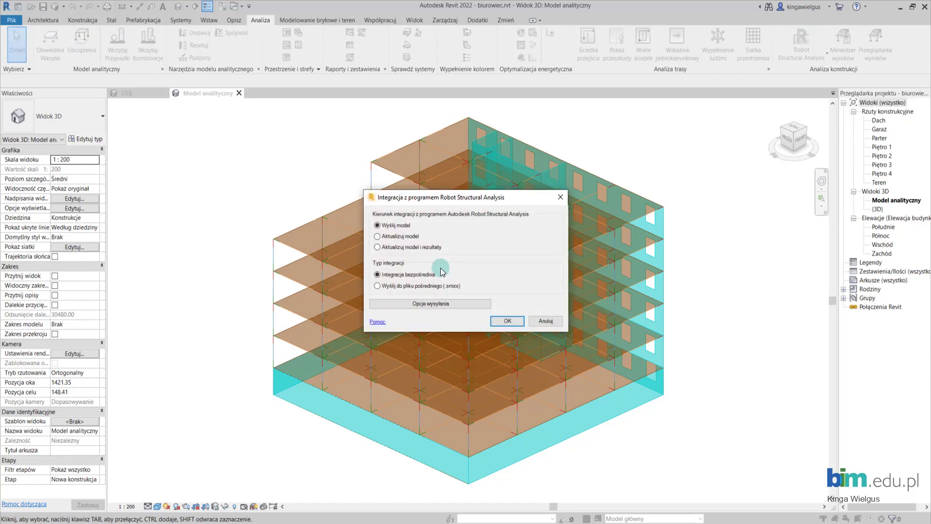
left_click(413, 247)
left_click(506, 323)
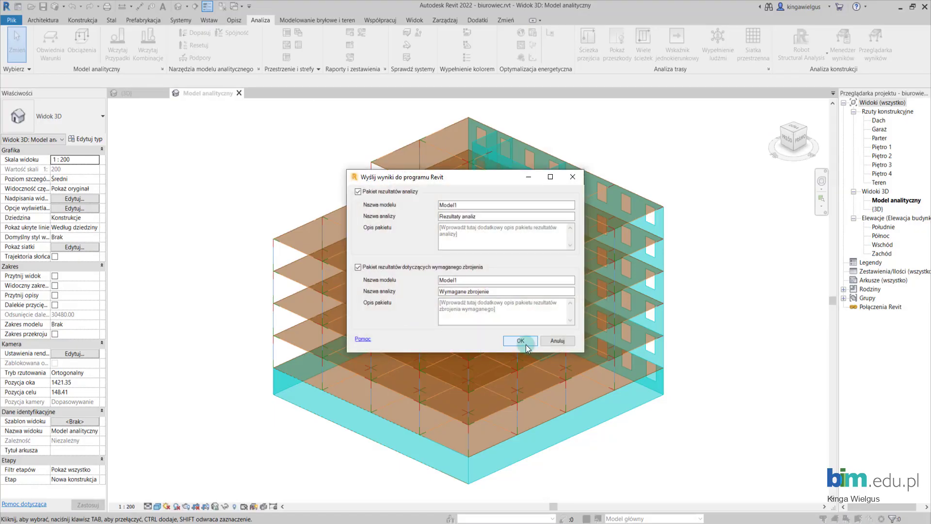
left_click(524, 340)
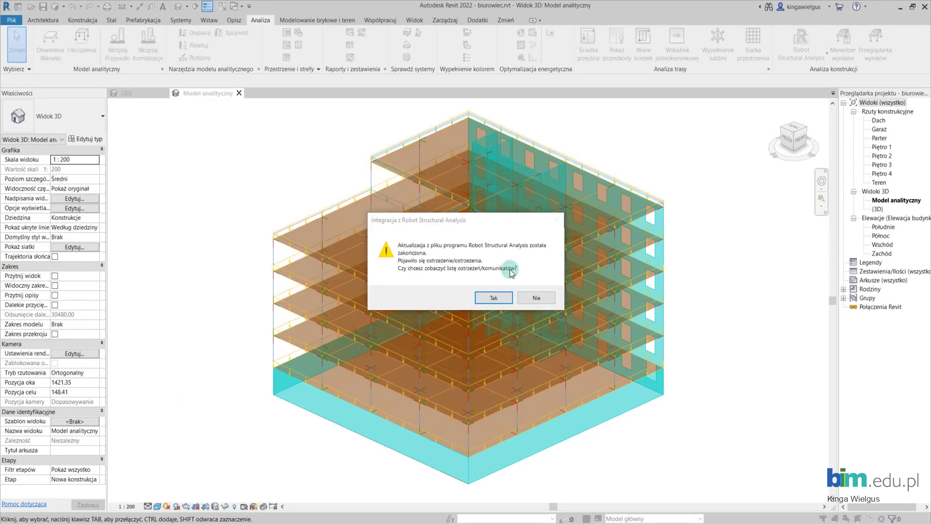
Review the list of warnings and messages, then close it.
left_click(503, 299)
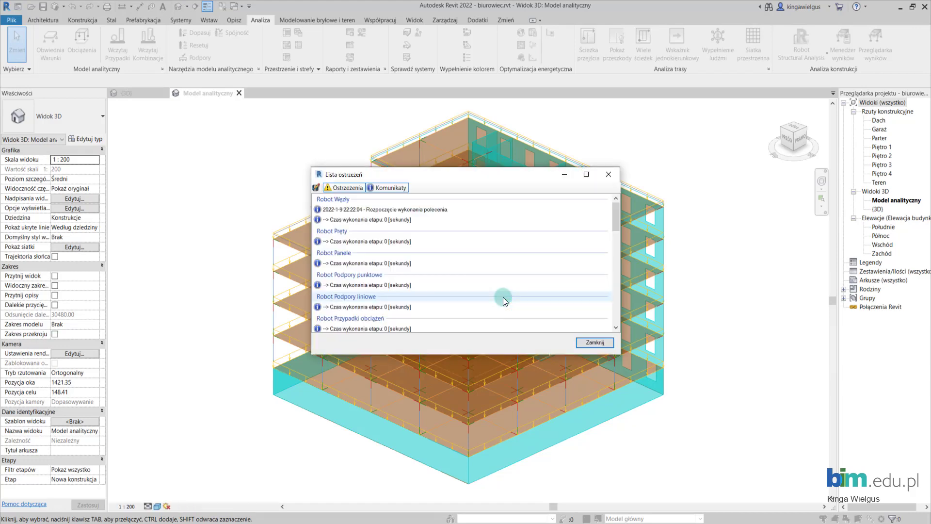
left_click(390, 188)
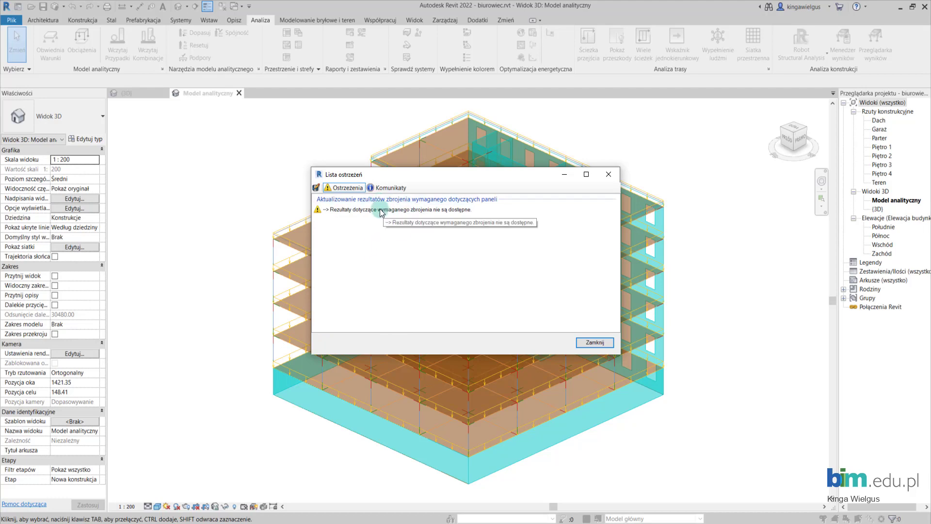
left_click(391, 187)
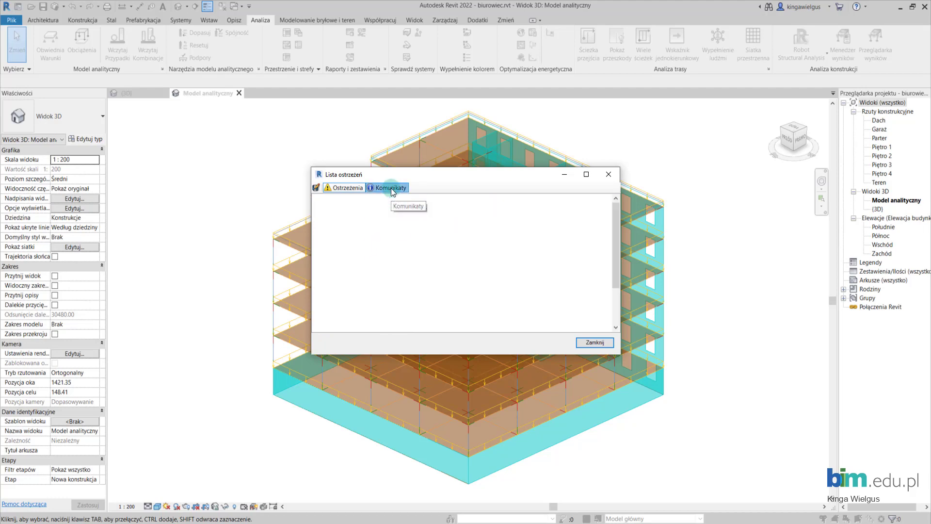
left_click(601, 340)
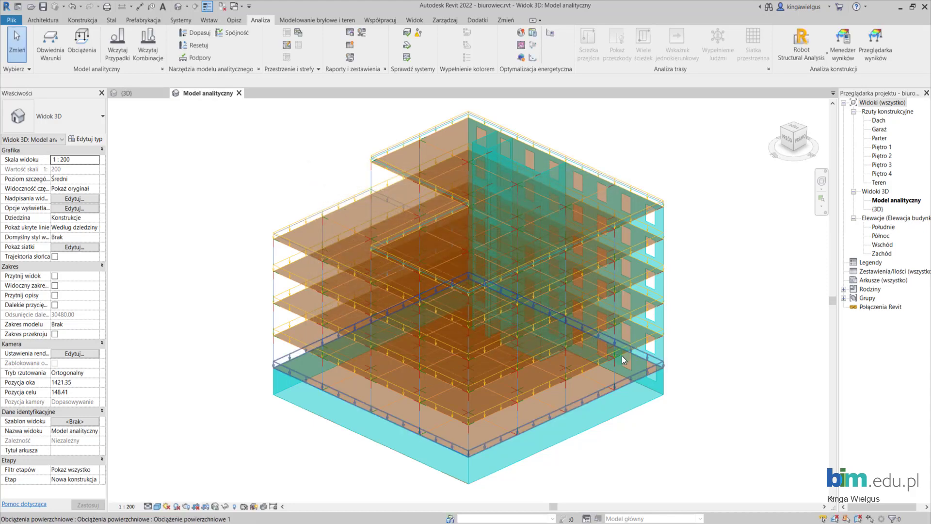
left_click(775, 311)
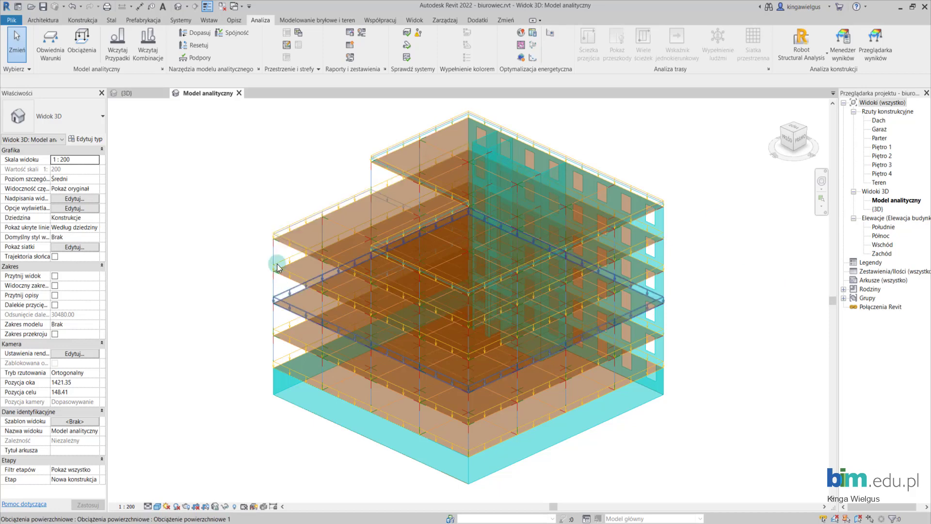
left_click(137, 98)
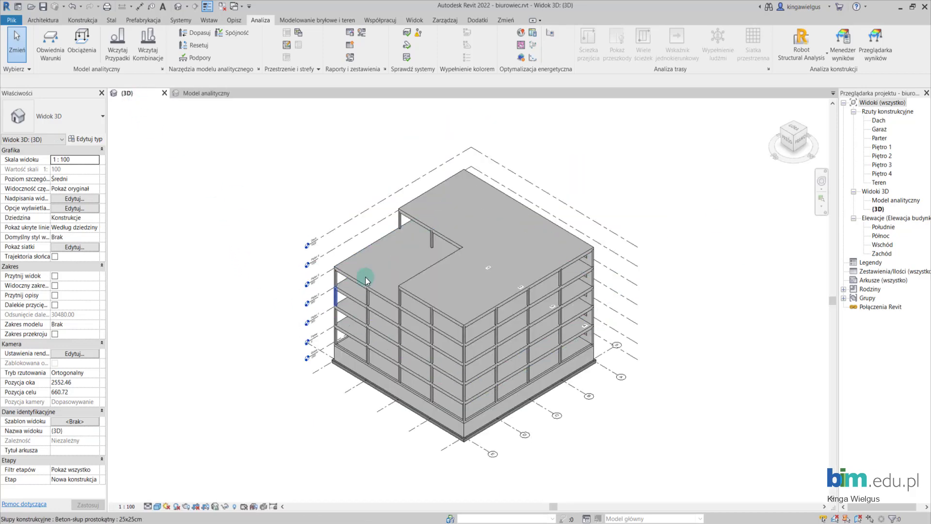
left_click(357, 282)
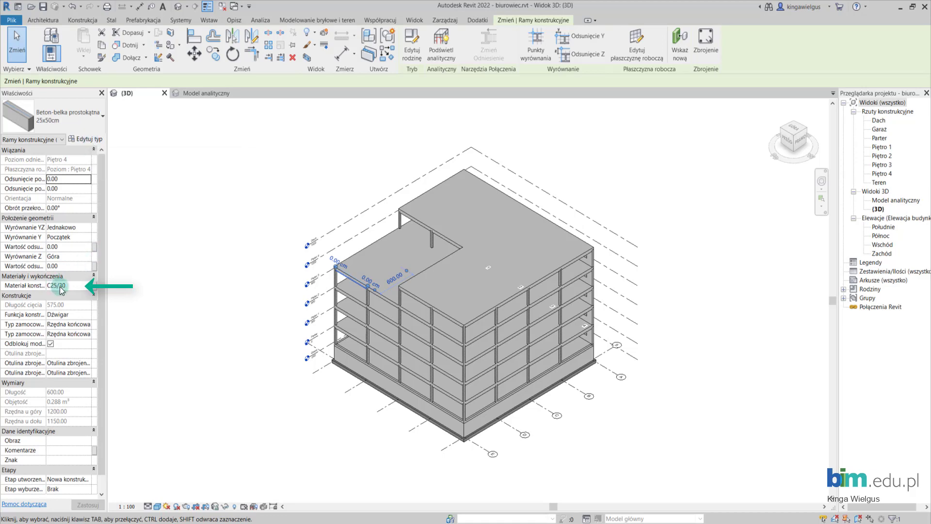
left_click(512, 437)
left_click(481, 430)
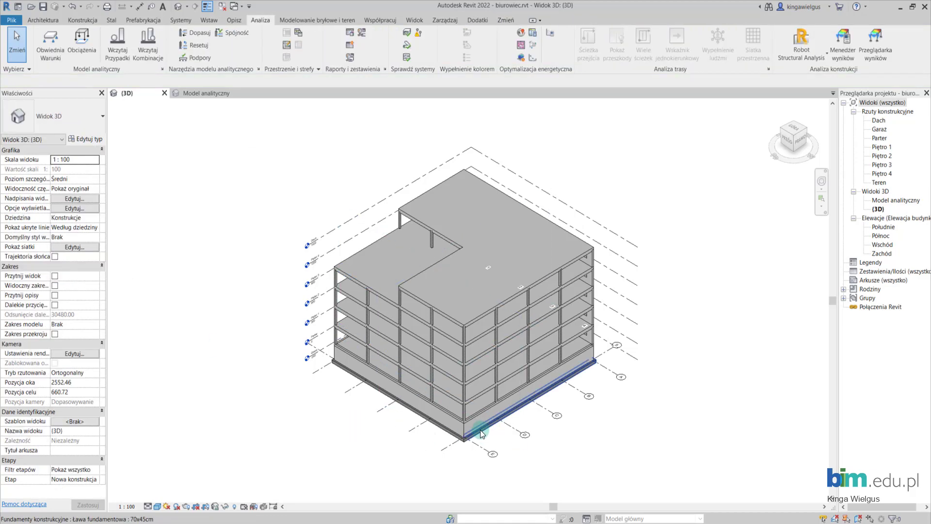
left_click(182, 94)
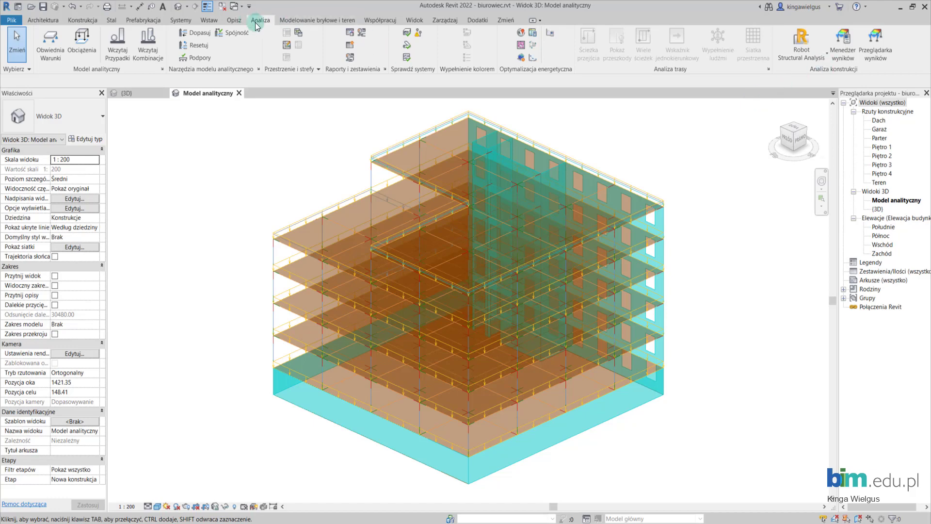
Show the KOMB_SGU deformed shape in the Revit results browser.
left_click(883, 57)
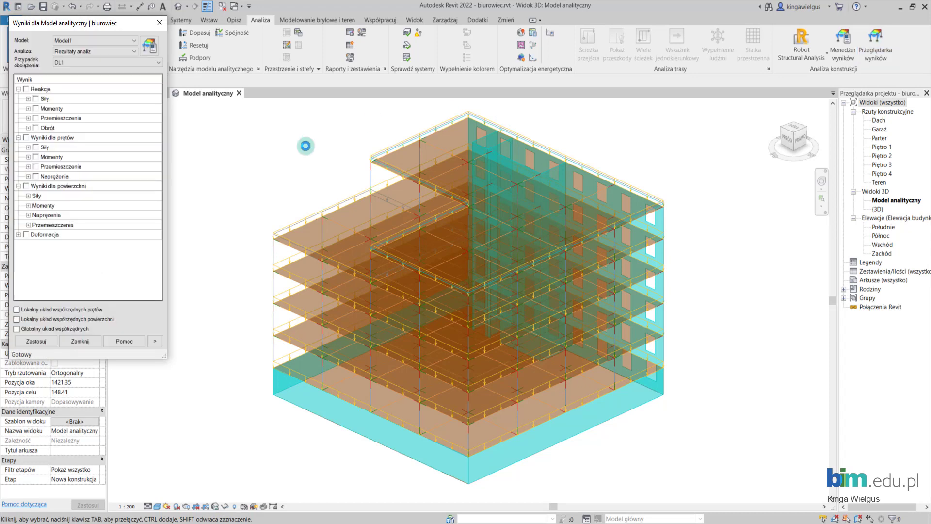
left_click(148, 62)
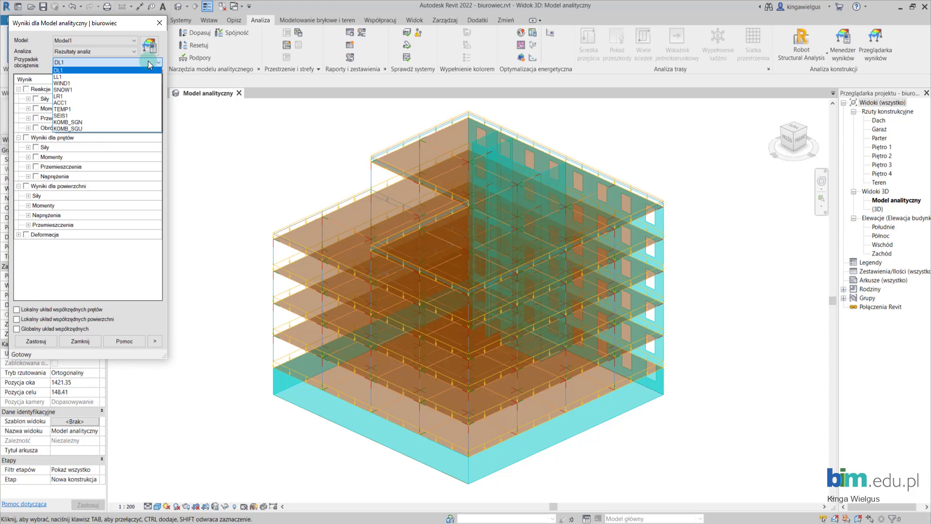
left_click(129, 128)
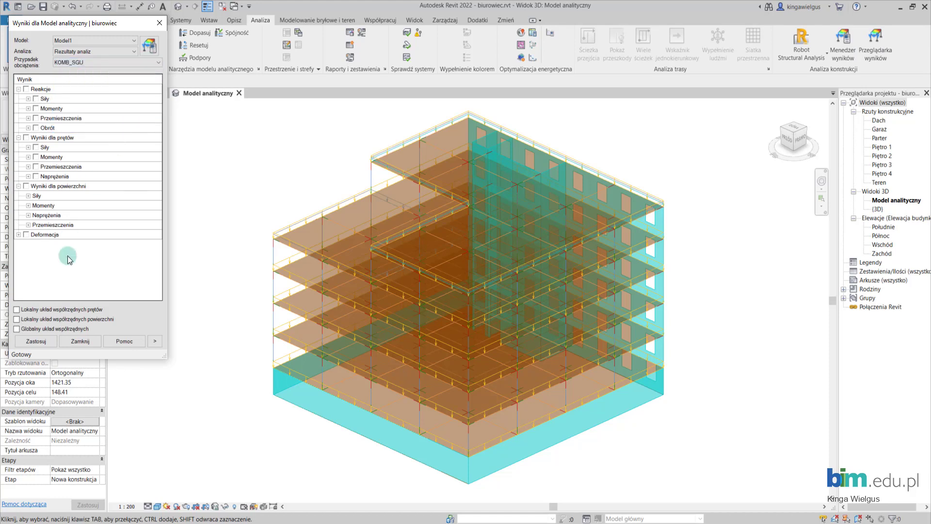
left_click(27, 235)
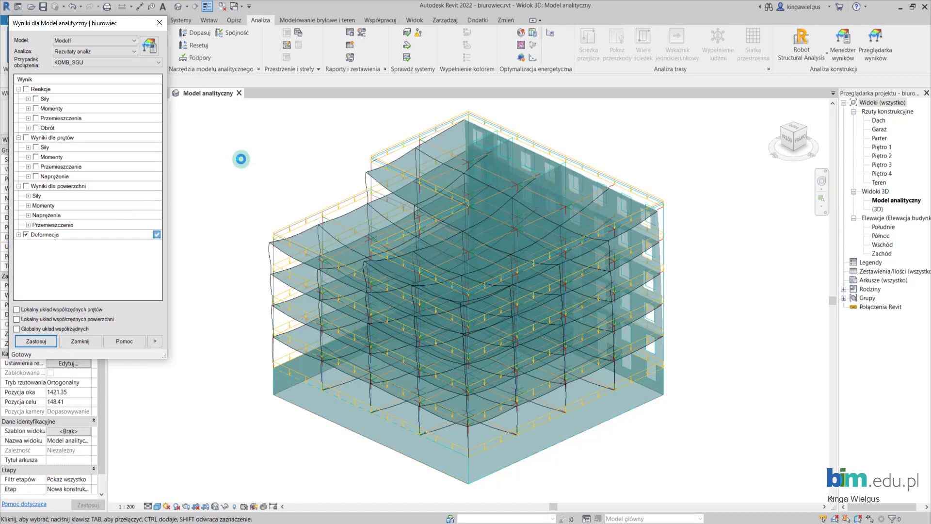
Switch the results browser to KOMB_SGN and select member moments Mz.
left_click(25, 235)
left_click(158, 62)
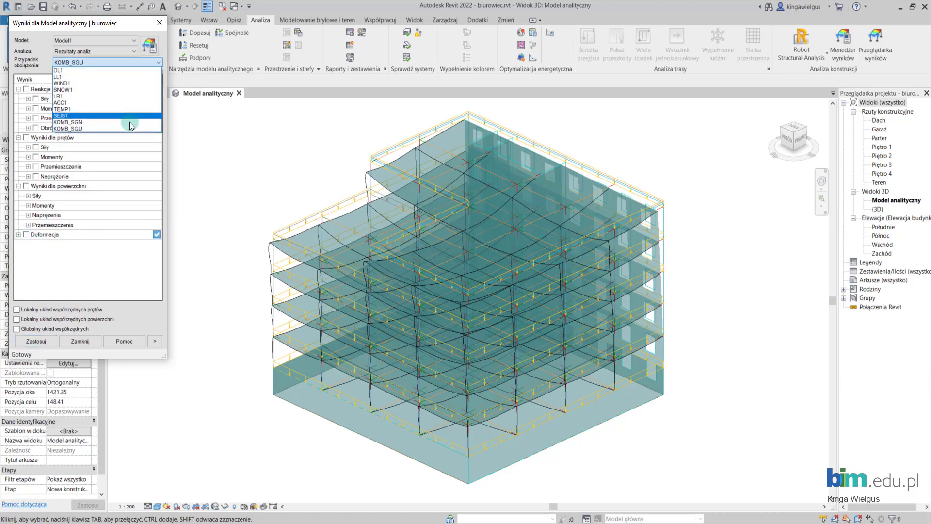
left_click(128, 126)
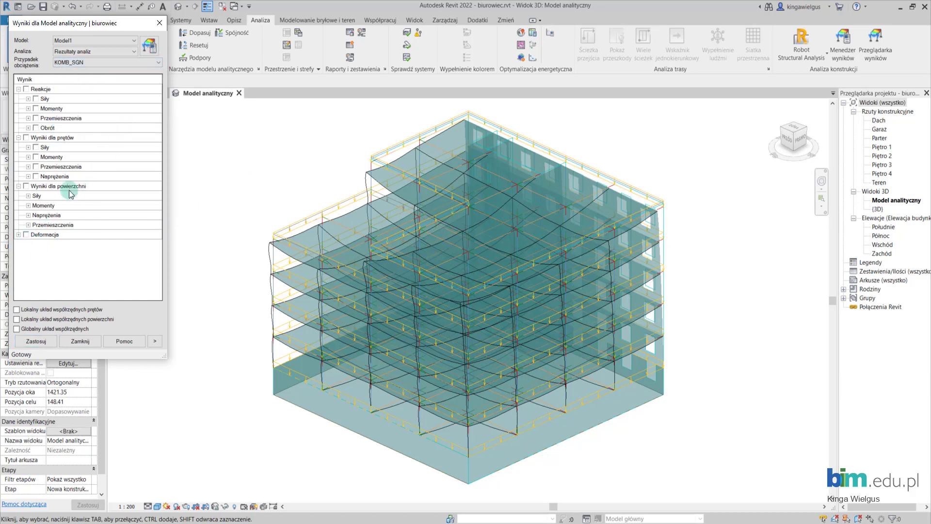
left_click(29, 157)
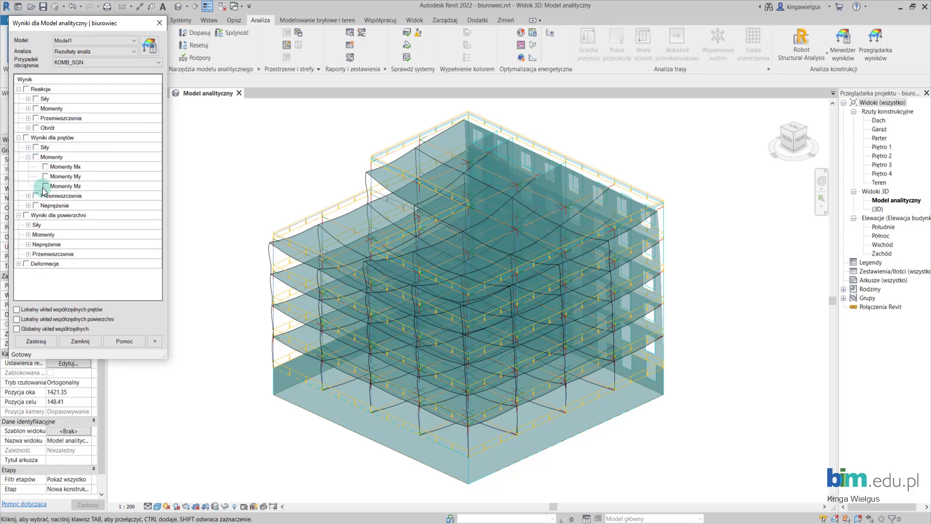
left_click(45, 186)
Apply the KOMB_SGN Mz moment display, then zoom and pan to review values like 31.99 kN-m.
left_click(50, 343)
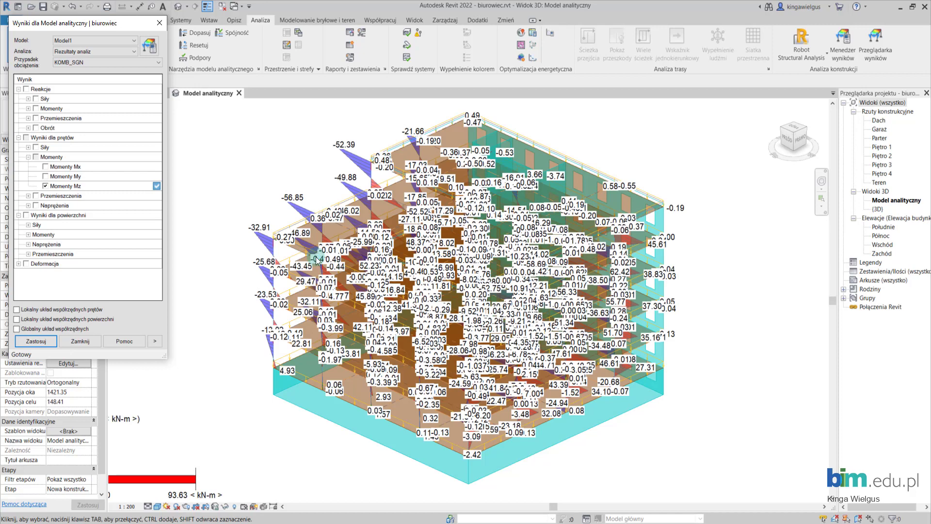
scroll(211, 364, "down", 2)
scroll(219, 365, "down", 1)
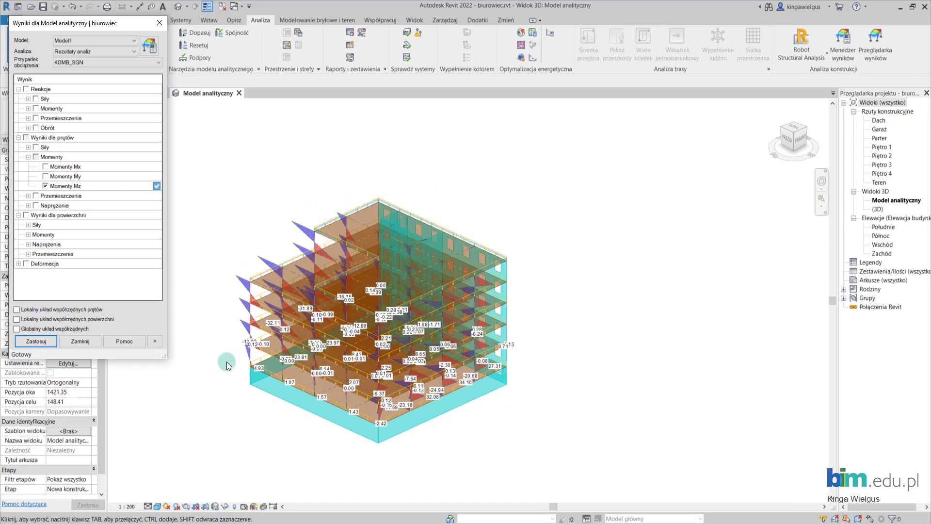
scroll(226, 406, "up", 1)
middle_click_drag(377, 409, 522, 404)
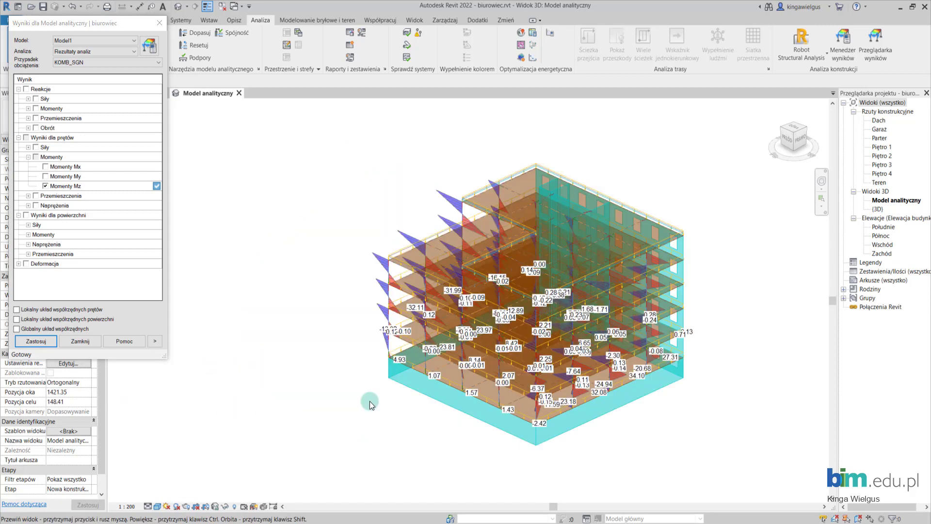